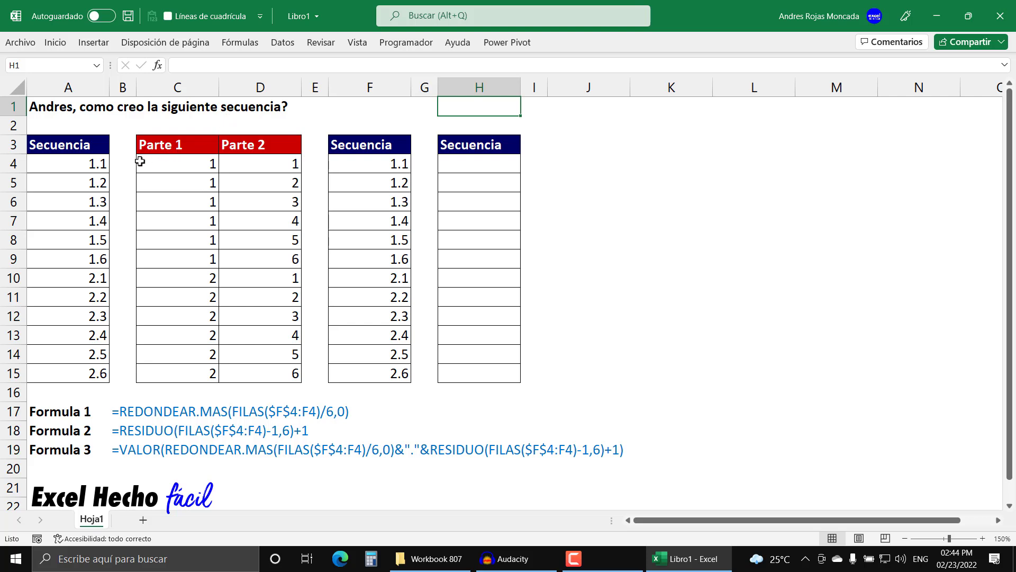
- Examine the target sequence in A4:A15 and how the Parte 1 and Parte 2 columns break it down
{"action": "left_click_drag", "start_coordinate": [80, 163], "coordinate": [71, 366]}
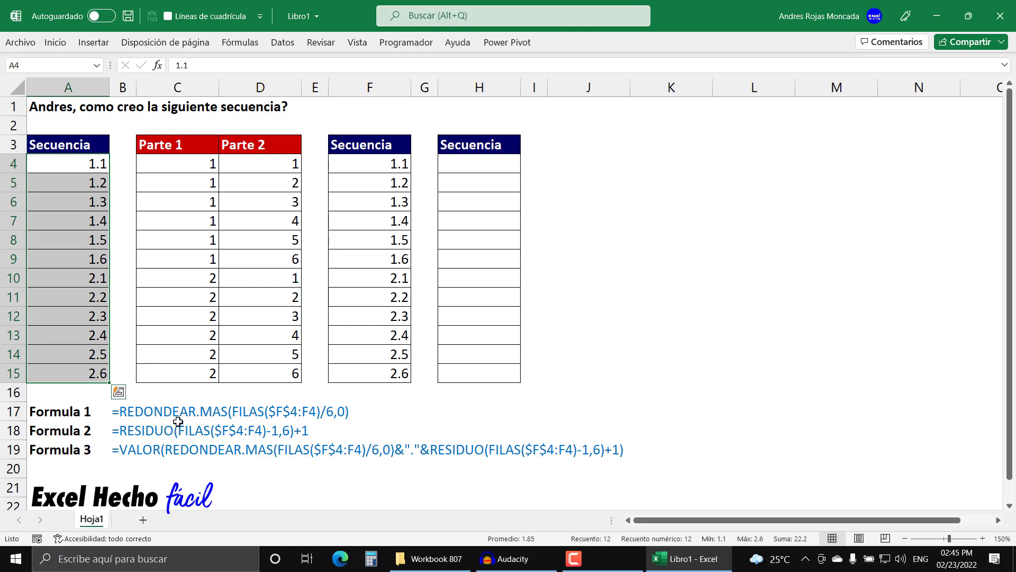
{"action": "left_click_drag", "start_coordinate": [189, 162], "coordinate": [227, 370]}
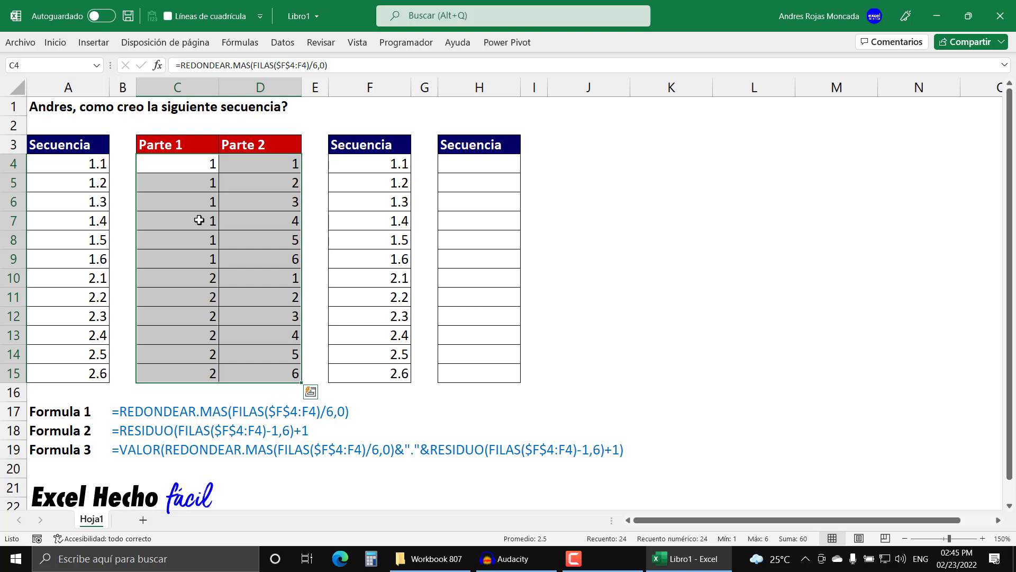
{"action": "left_click", "coordinate": [193, 162]}
{"action": "key", "text": "F2"}
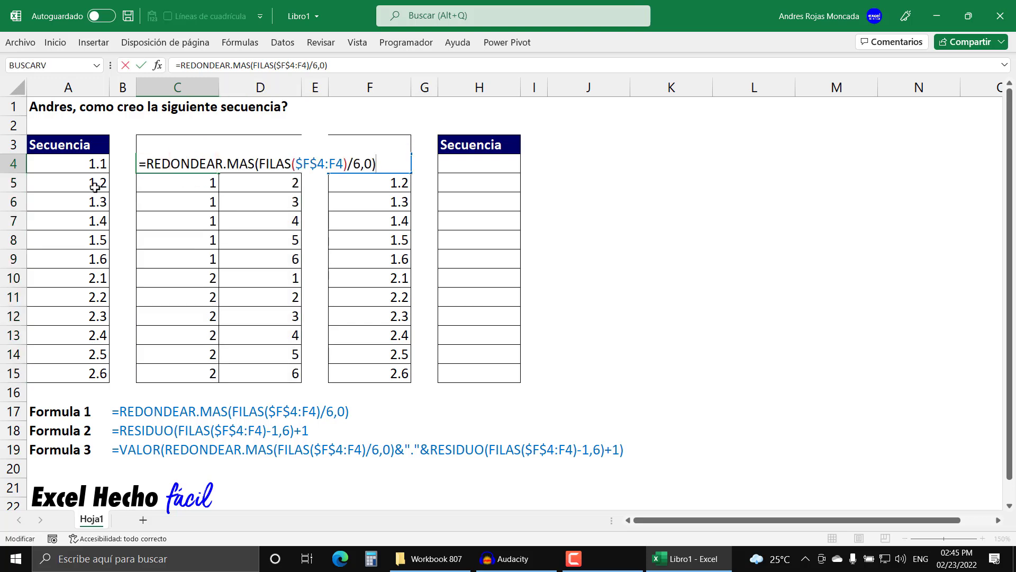
{"action": "key", "text": "Escape"}
{"action": "left_click", "coordinate": [163, 164]}
{"action": "left_click_drag", "start_coordinate": [164, 165], "coordinate": [148, 381]}
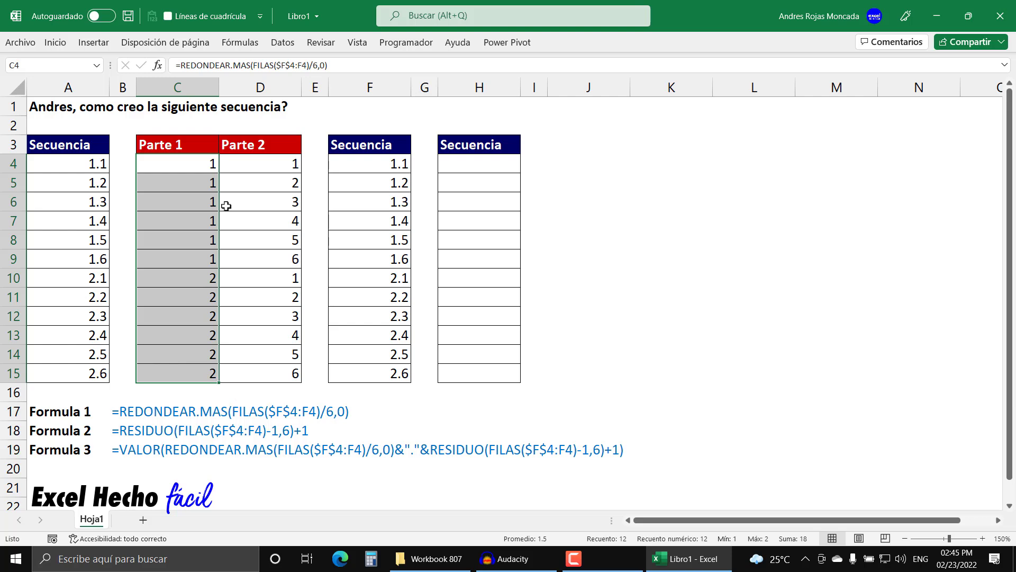
{"action": "left_click", "coordinate": [234, 159]}
{"action": "left_click_drag", "start_coordinate": [235, 159], "coordinate": [232, 257]}
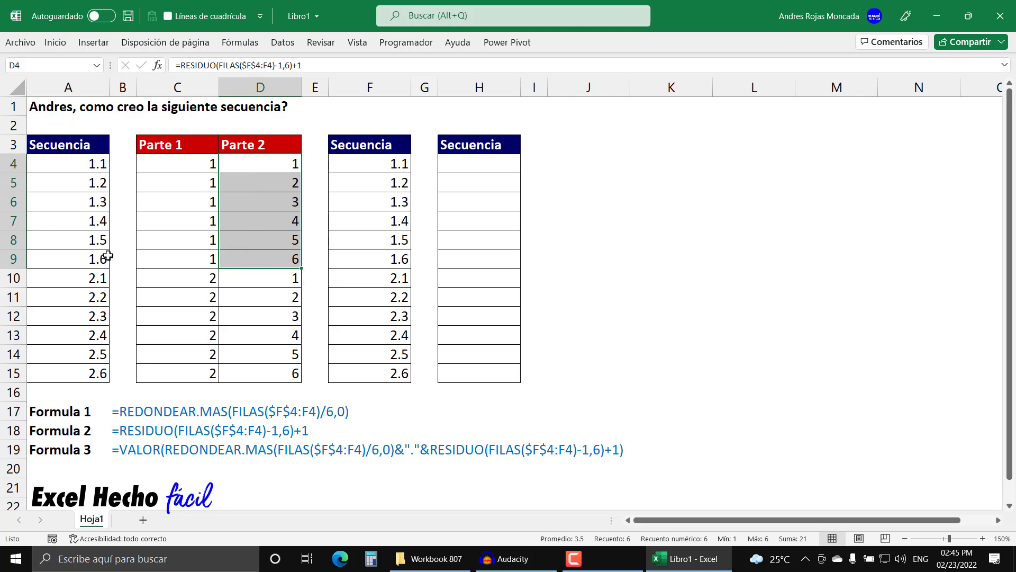
{"action": "left_click", "coordinate": [285, 280]}
{"action": "left_click_drag", "start_coordinate": [285, 280], "coordinate": [277, 370]}
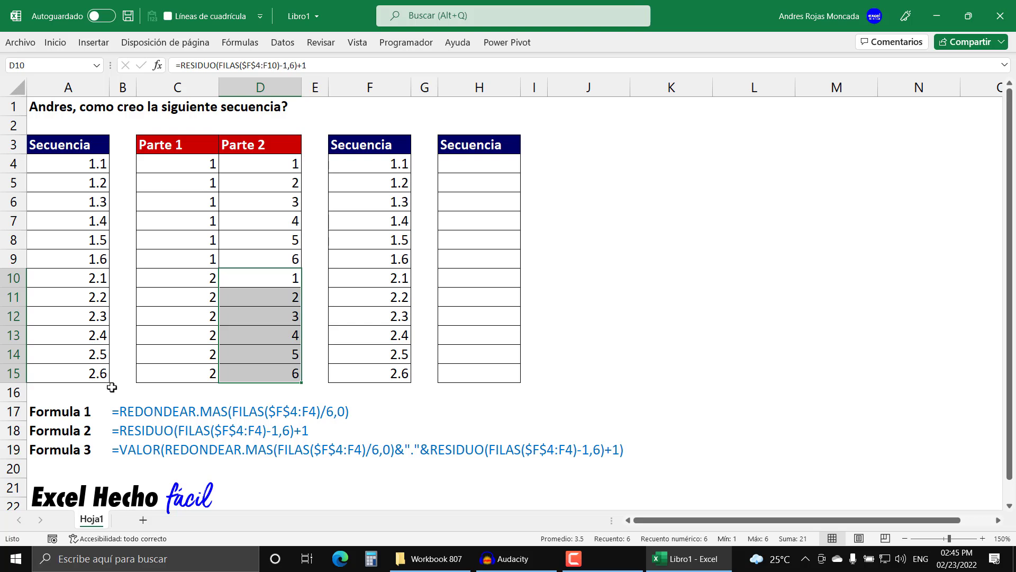
- Inspect the formulas in C4, D4 and F4, including the "." separator that joins the two parts in F4
{"action": "left_click", "coordinate": [169, 166]}
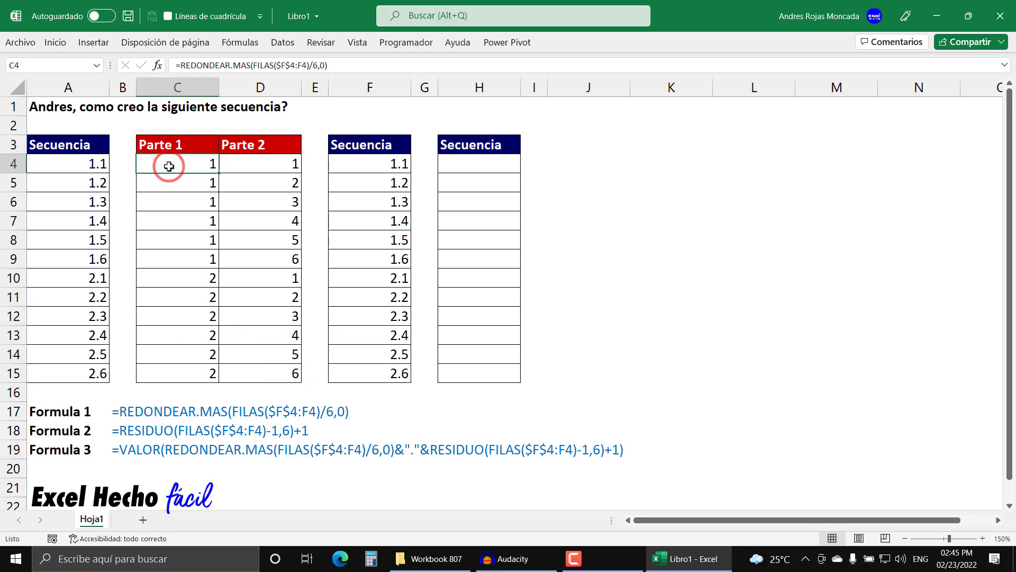
{"action": "key", "text": "F2"}
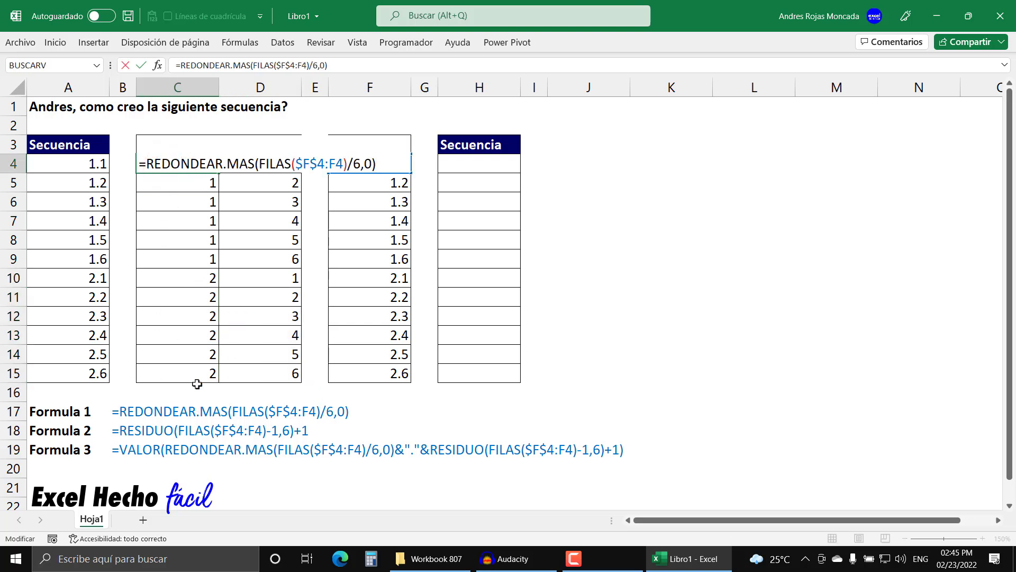
{"action": "key", "text": "Escape"}
{"action": "left_click", "coordinate": [248, 167]}
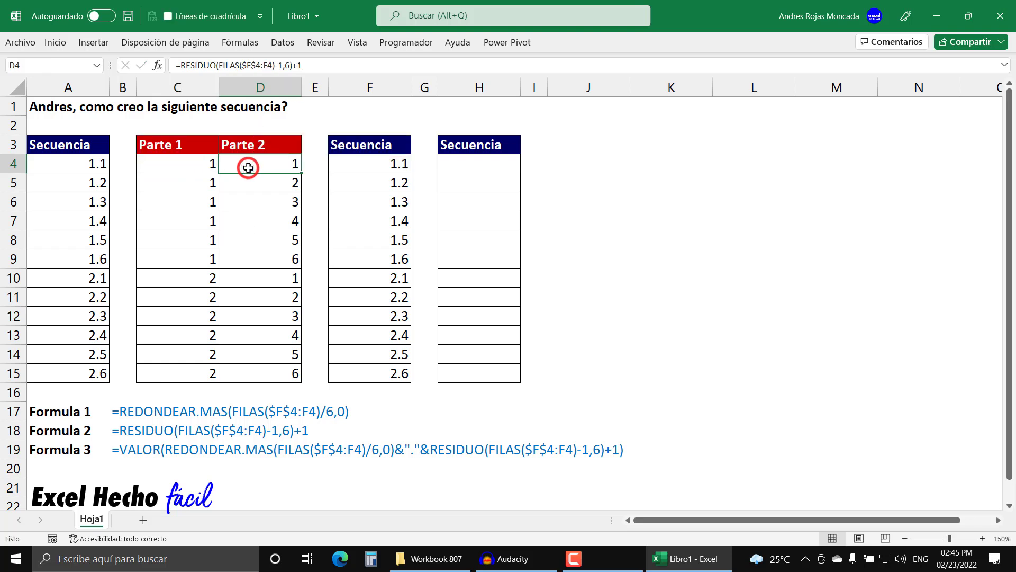
{"action": "key", "text": "F2"}
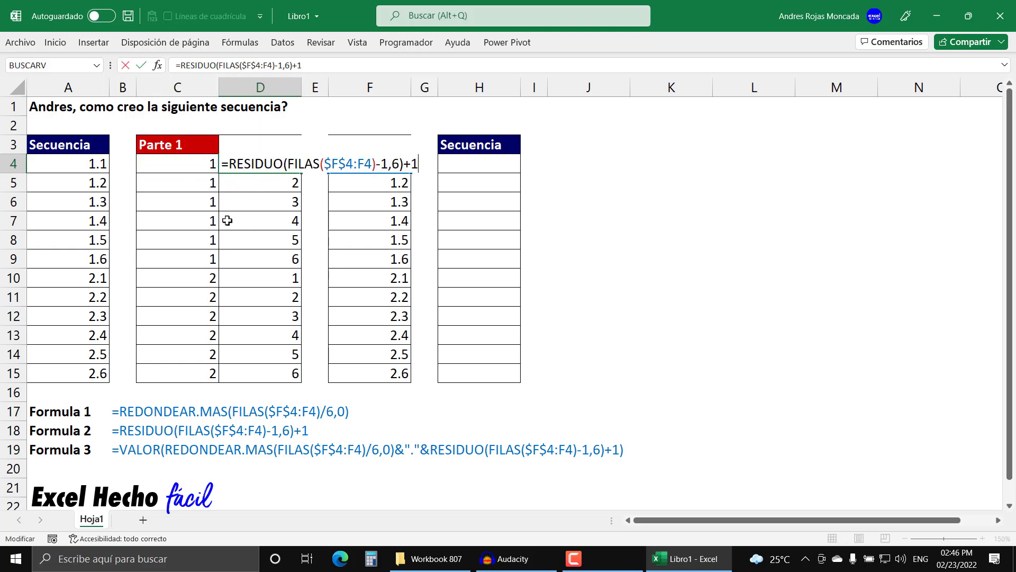
{"action": "key", "text": "Escape"}
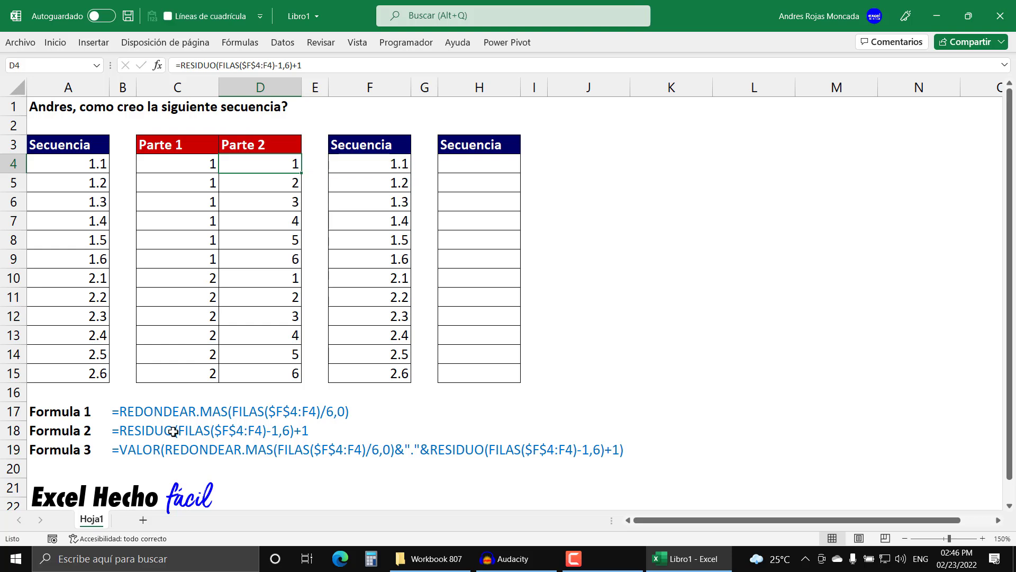
{"action": "left_click", "coordinate": [367, 167]}
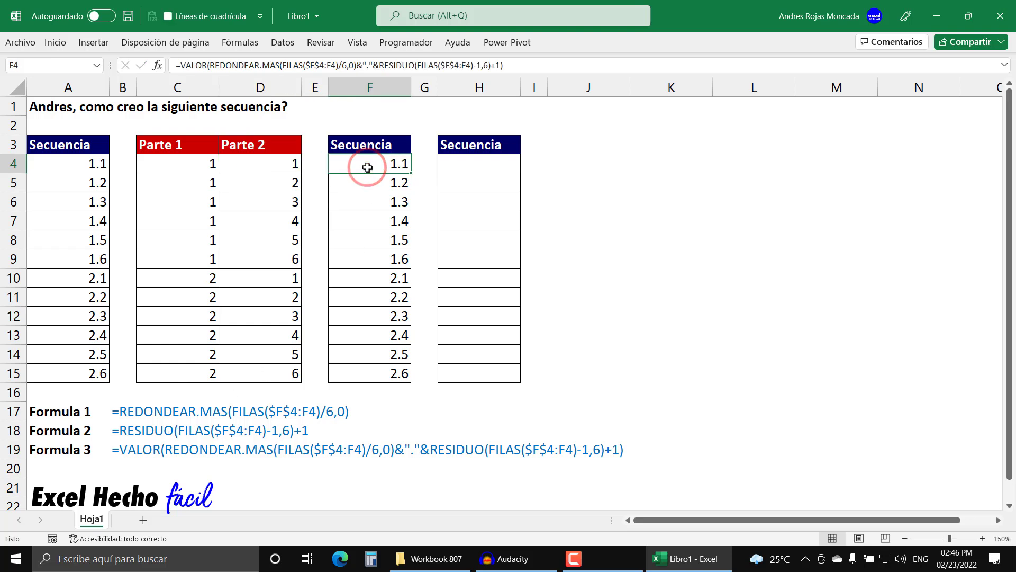
{"action": "key", "text": "F2"}
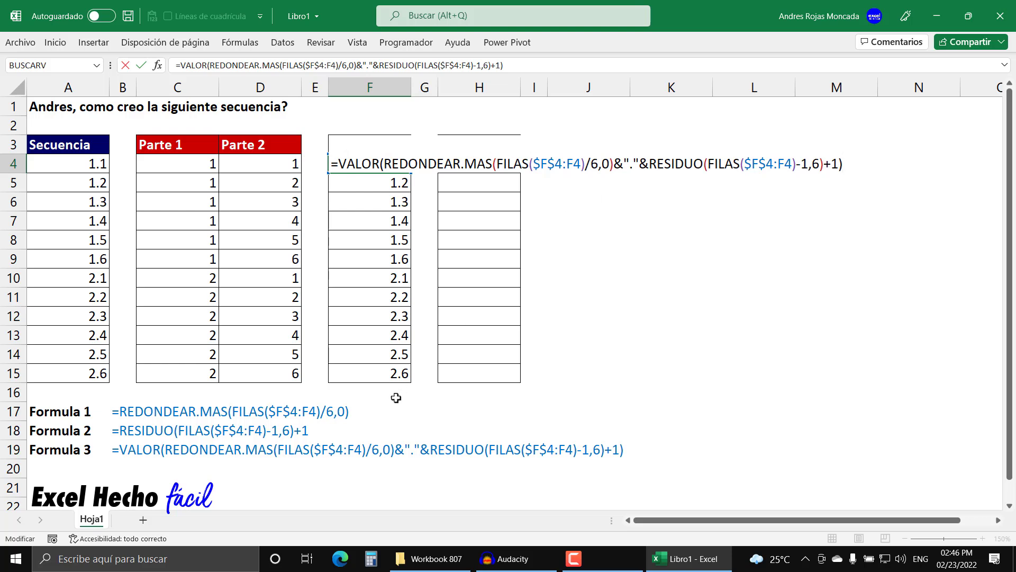
{"action": "left_click_drag", "start_coordinate": [637, 163], "coordinate": [625, 164]}
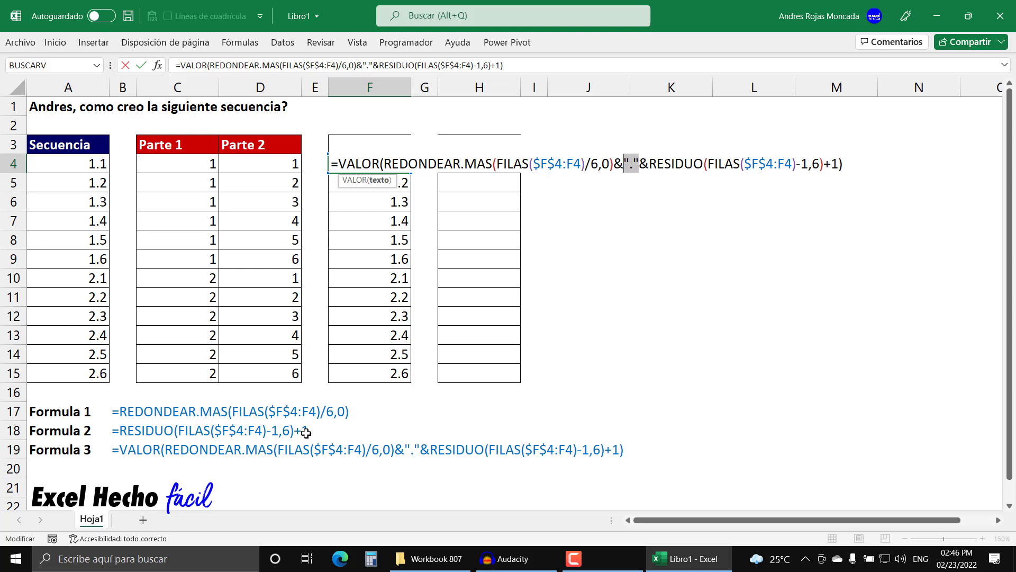
{"action": "key", "text": "Escape"}
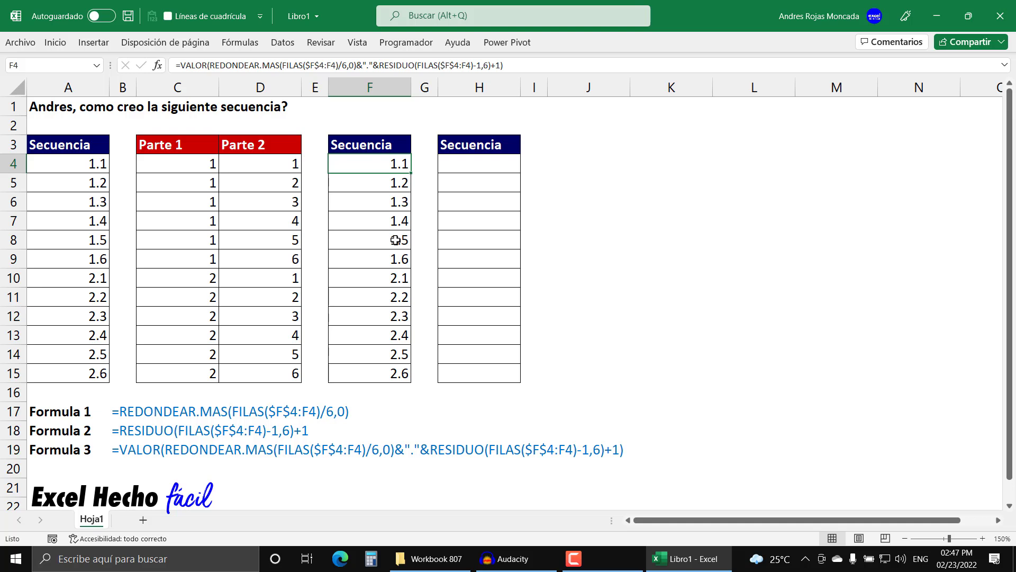
- Compare the first six rows of the Parte 2 and Parte 1 columns
{"action": "left_click_drag", "start_coordinate": [263, 167], "coordinate": [260, 254]}
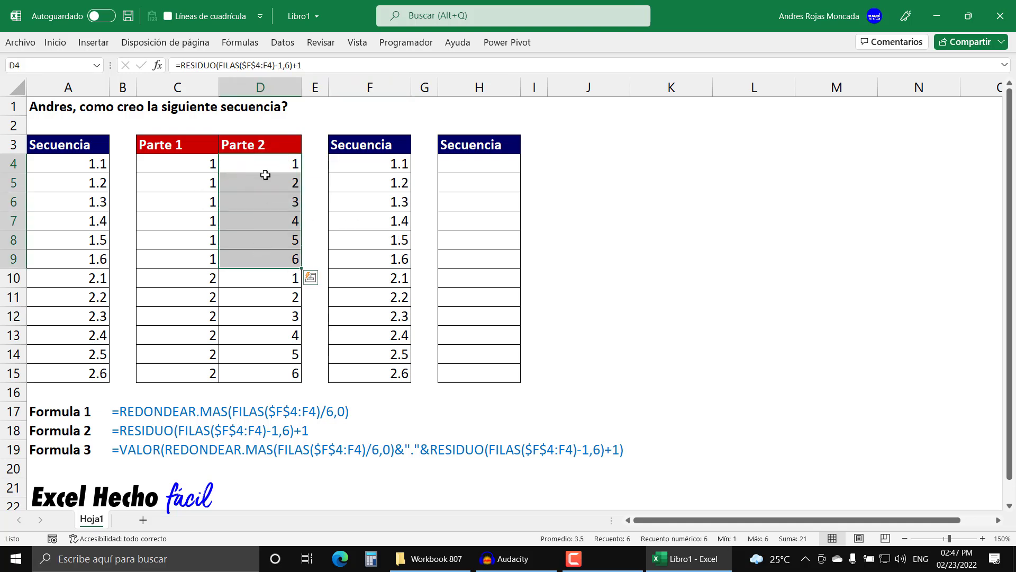
{"action": "left_click_drag", "start_coordinate": [196, 169], "coordinate": [202, 257]}
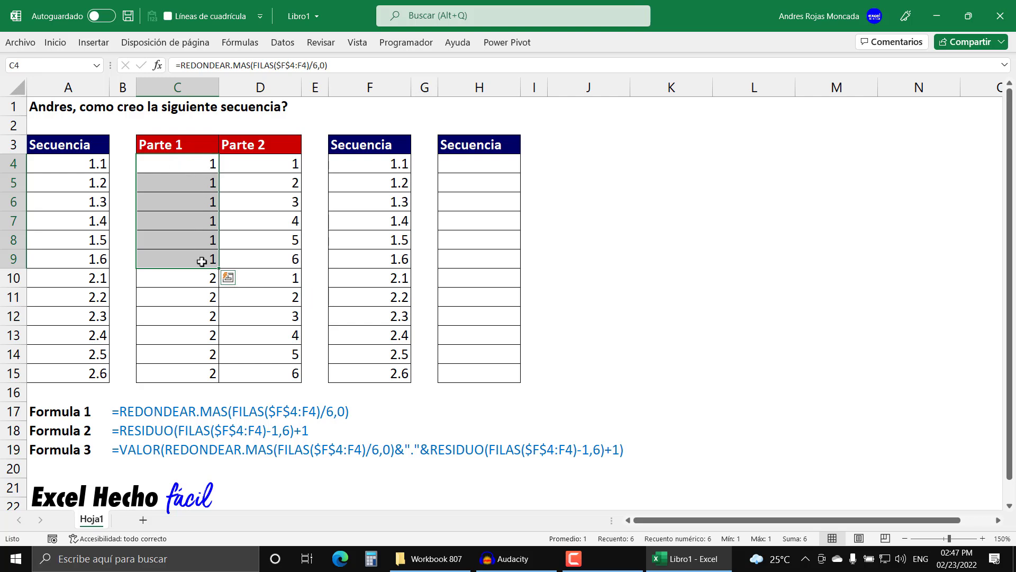
{"action": "left_click_drag", "start_coordinate": [290, 167], "coordinate": [288, 256]}
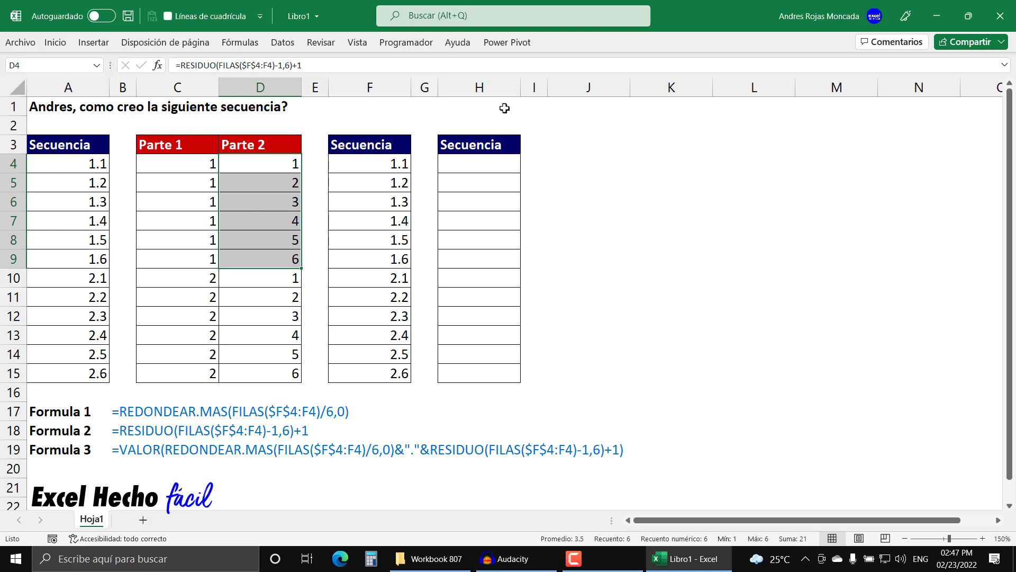
- Enter the label Cantidad in J1 and the label Items in L1
{"action": "left_click", "coordinate": [564, 106]}
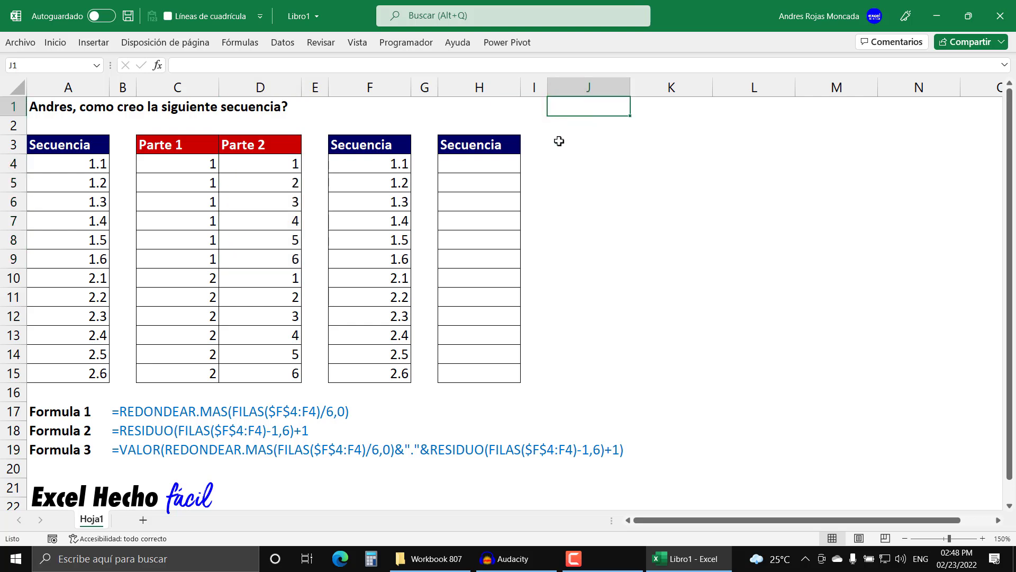
{"action": "type", "text": "Cantidad"}
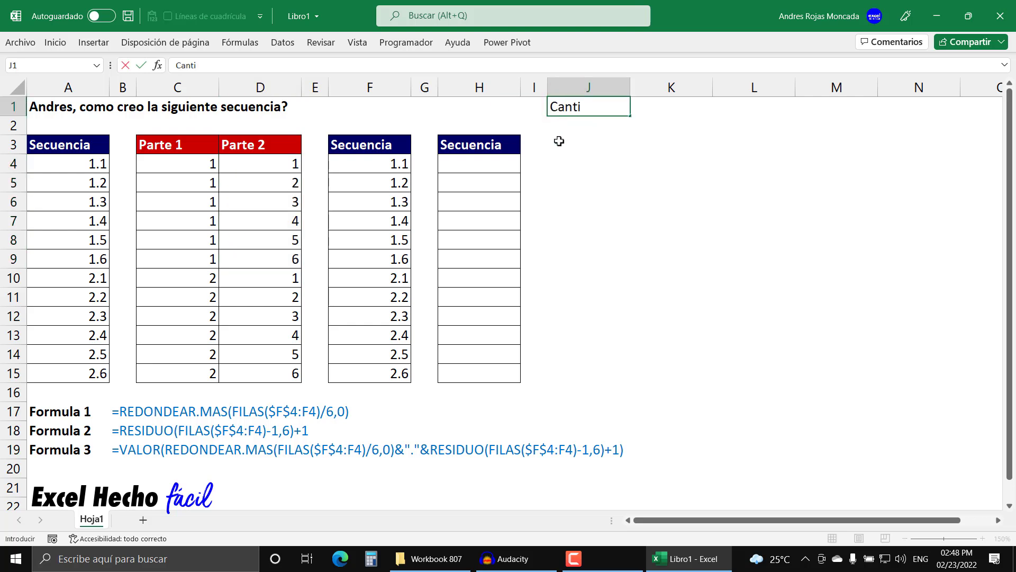
{"action": "key", "text": "Tab"}
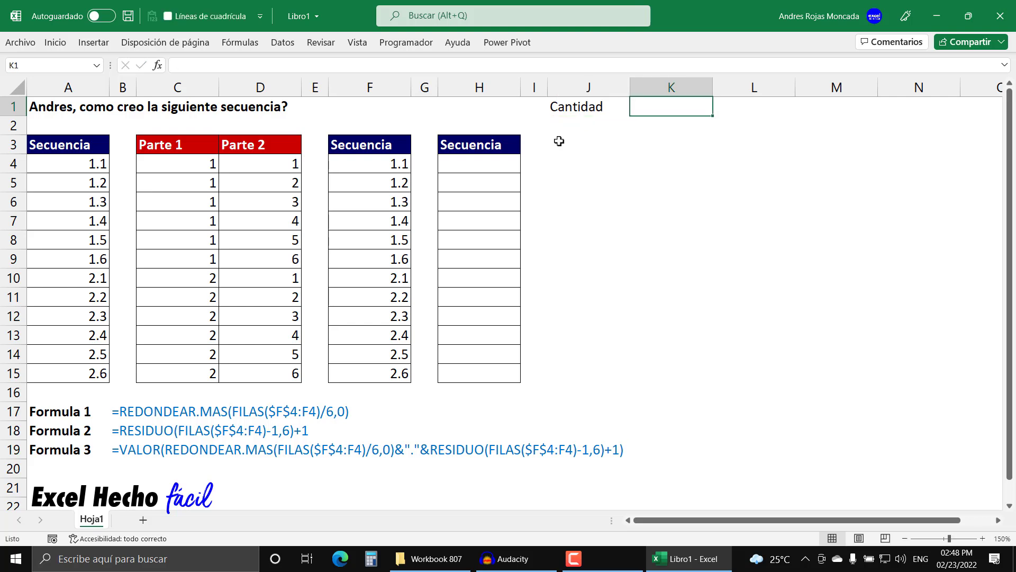
{"action": "key", "text": "Right"}
{"action": "type", "text": "Items"}
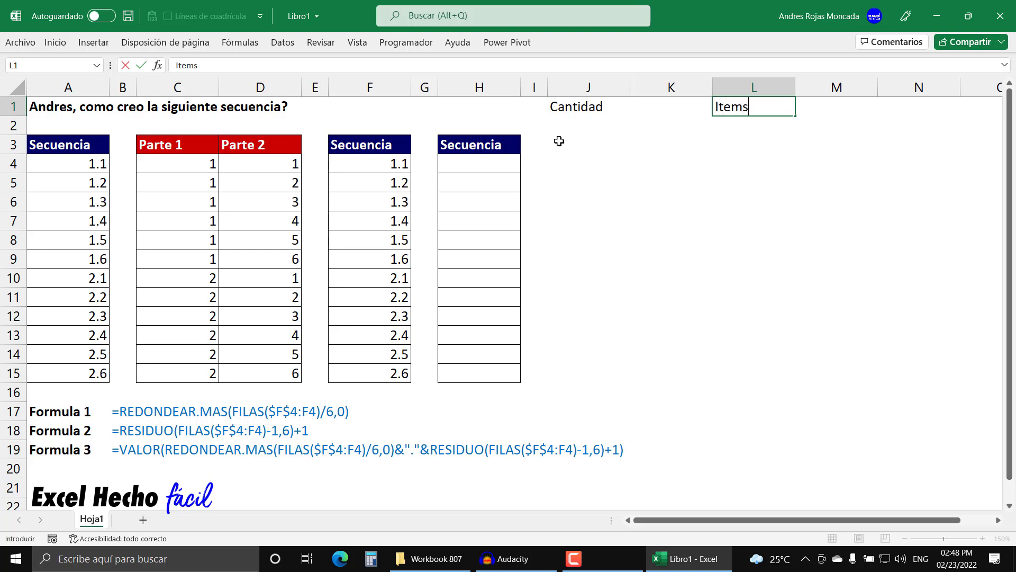
{"action": "key", "text": "Tab"}
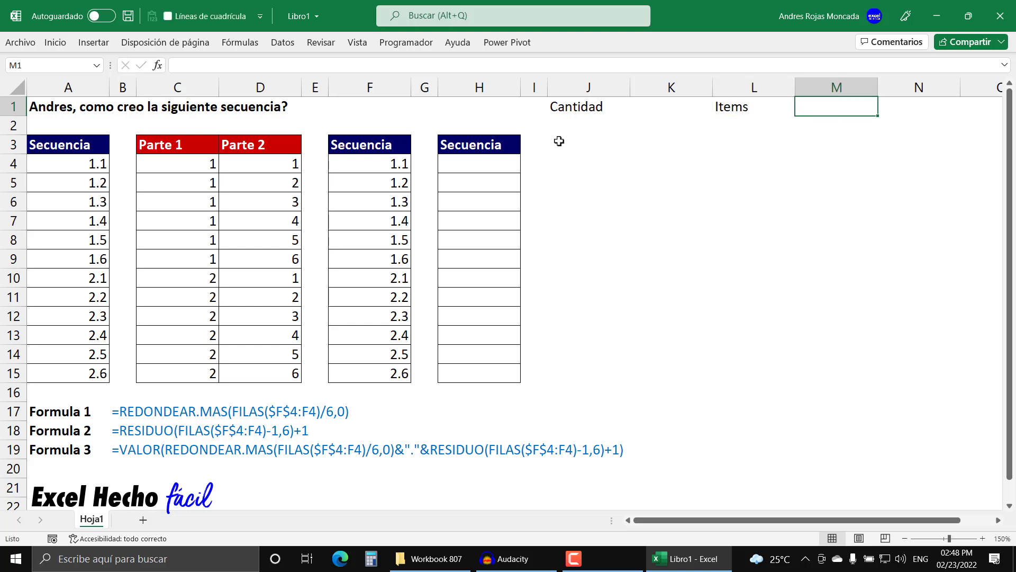
- Apply all borders to the cells J1:M1
{"action": "left_click_drag", "start_coordinate": [561, 107], "coordinate": [794, 102]}
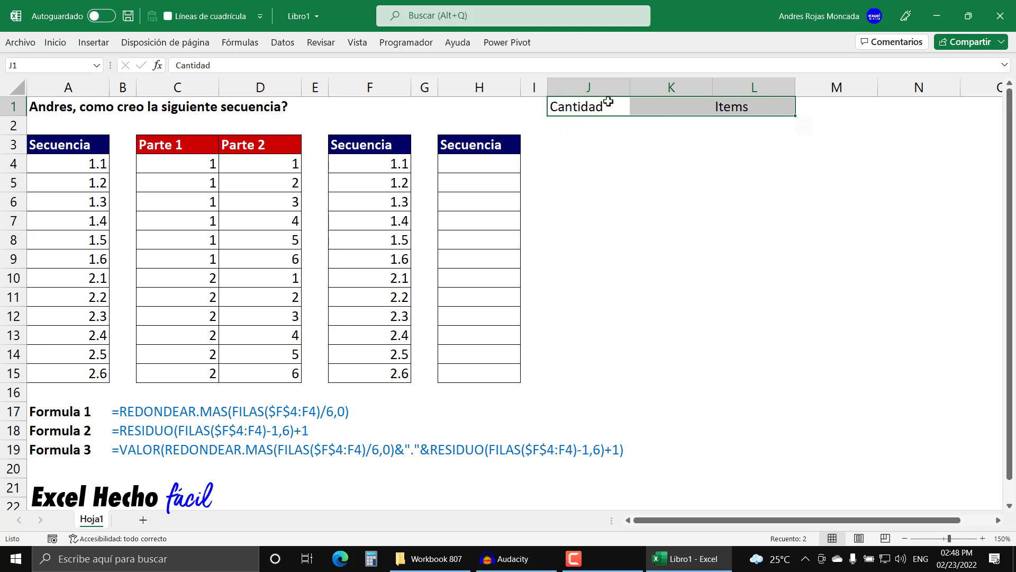
{"action": "left_click_drag", "start_coordinate": [560, 103], "coordinate": [805, 99]}
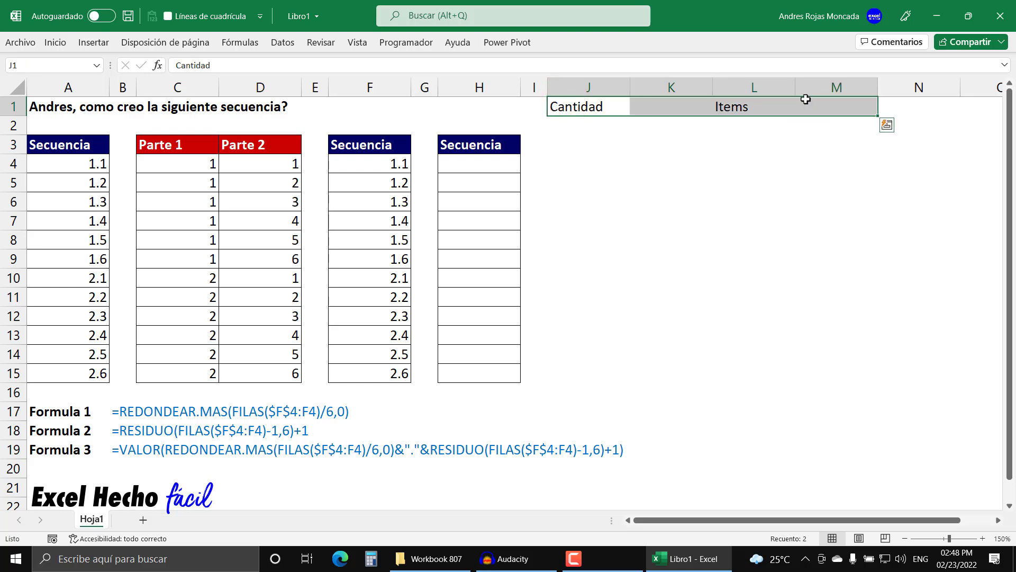
{"action": "left_click", "coordinate": [55, 43]}
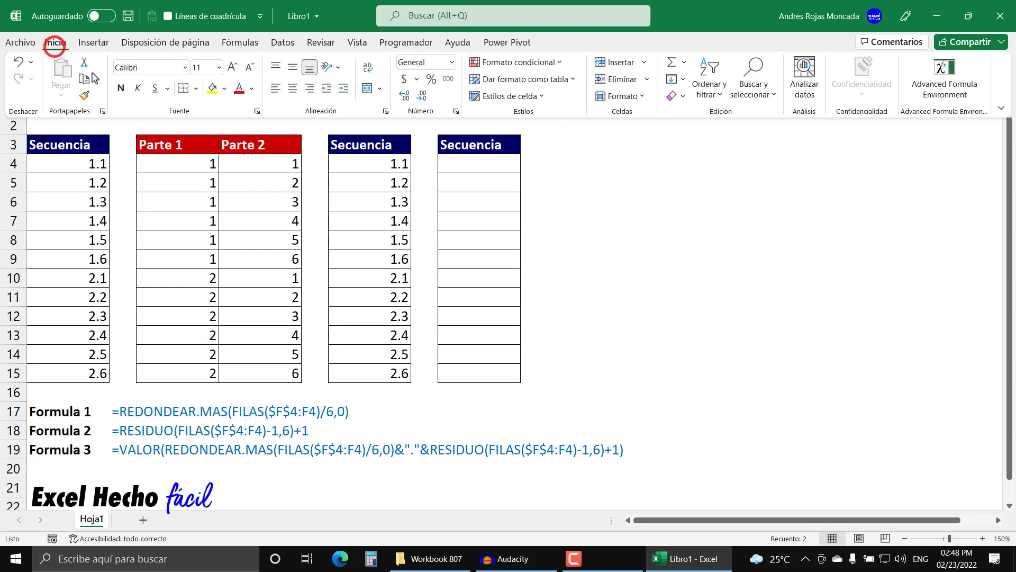
{"action": "left_click", "coordinate": [196, 88]}
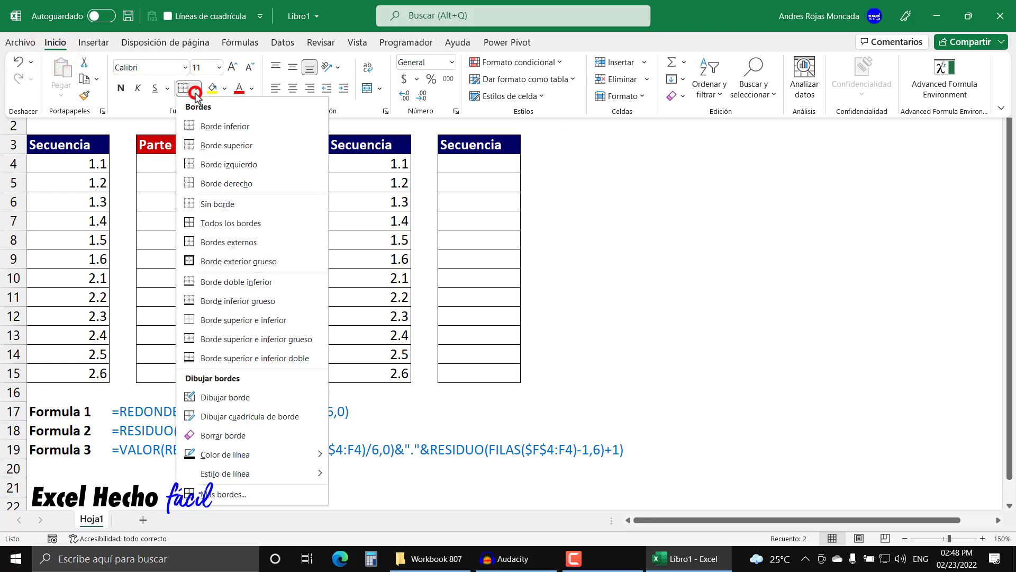
{"action": "left_click", "coordinate": [204, 223]}
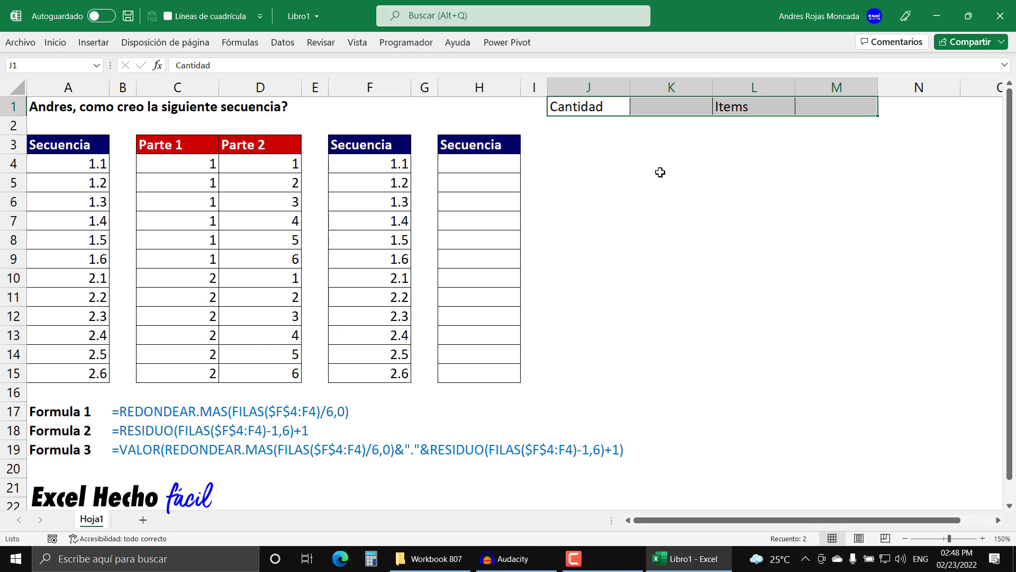
- Format the Cantidad and Items label cells with bold white text on a dark blue fill
{"action": "left_click", "coordinate": [623, 106]}
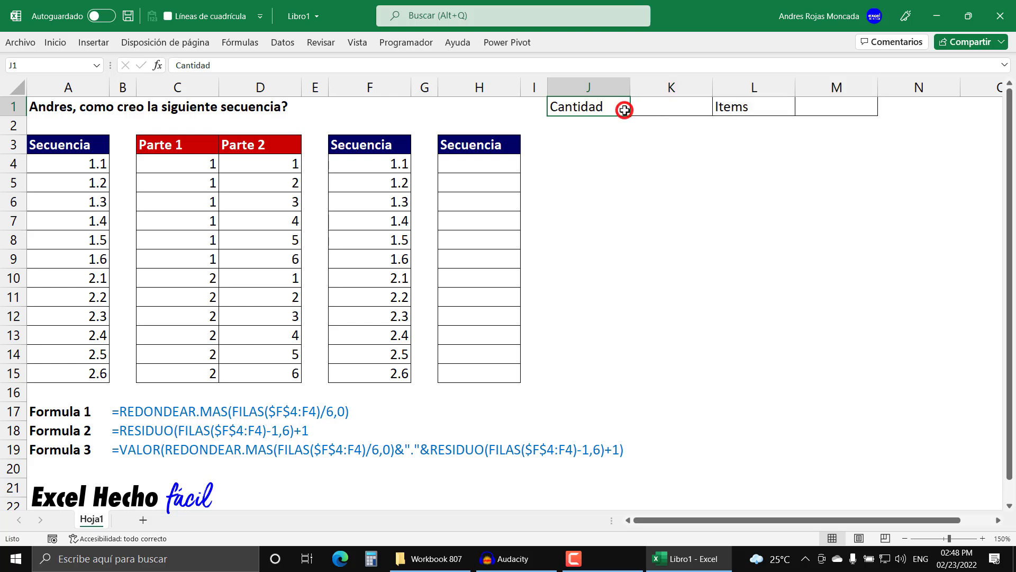
{"action": "left_click", "coordinate": [732, 115], "text": "ctrl"}
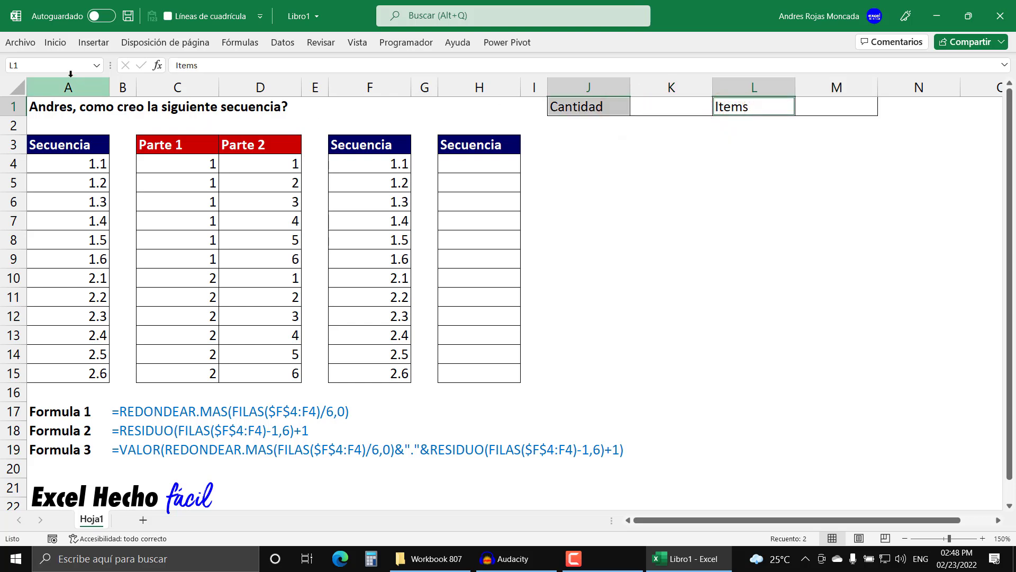
{"action": "left_click", "coordinate": [57, 44]}
{"action": "left_click", "coordinate": [121, 87]}
{"action": "left_click", "coordinate": [225, 92]}
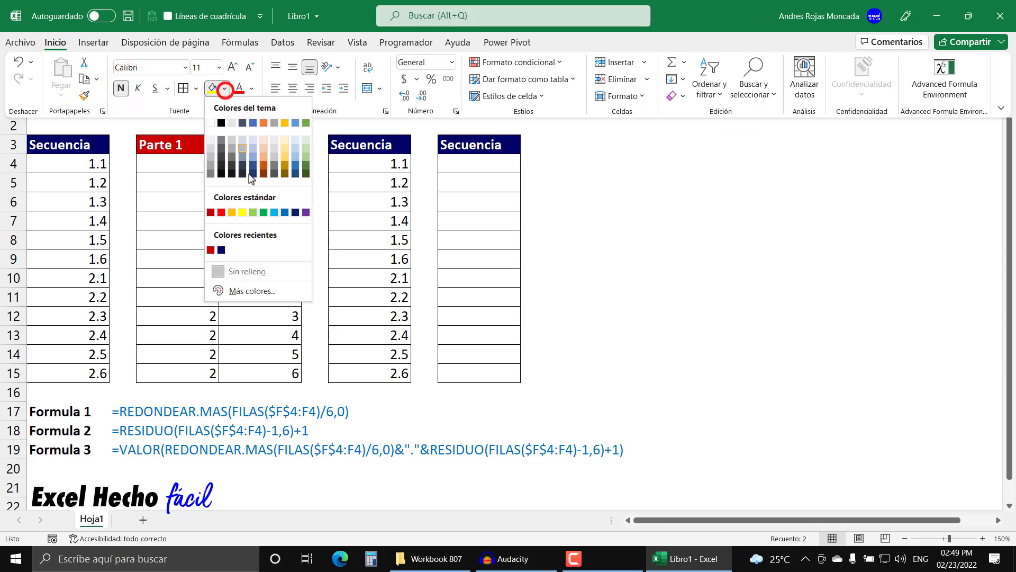
{"action": "left_click", "coordinate": [222, 251]}
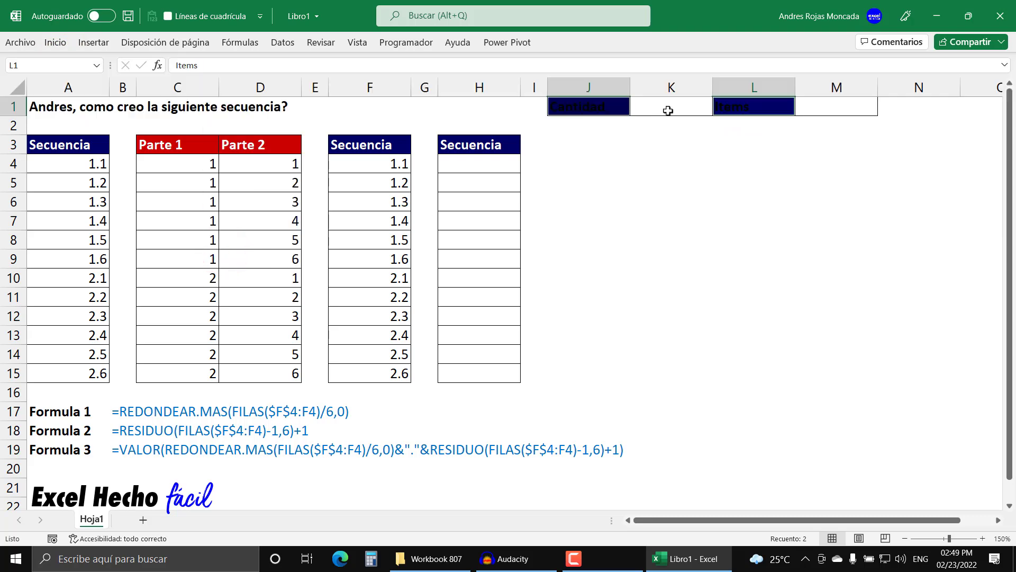
{"action": "left_click", "coordinate": [55, 43]}
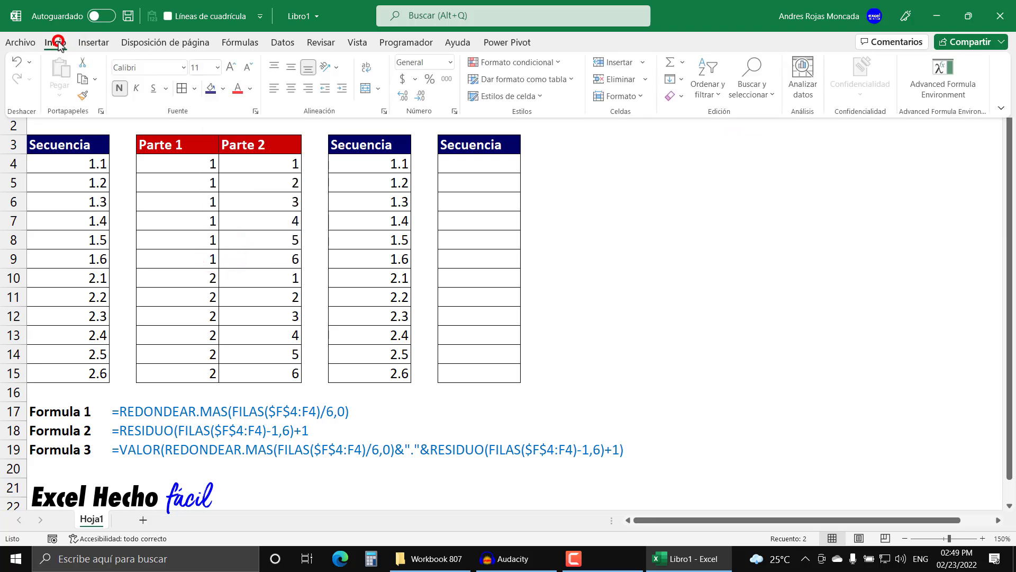
{"action": "left_click", "coordinate": [252, 88]}
{"action": "left_click", "coordinate": [238, 142]}
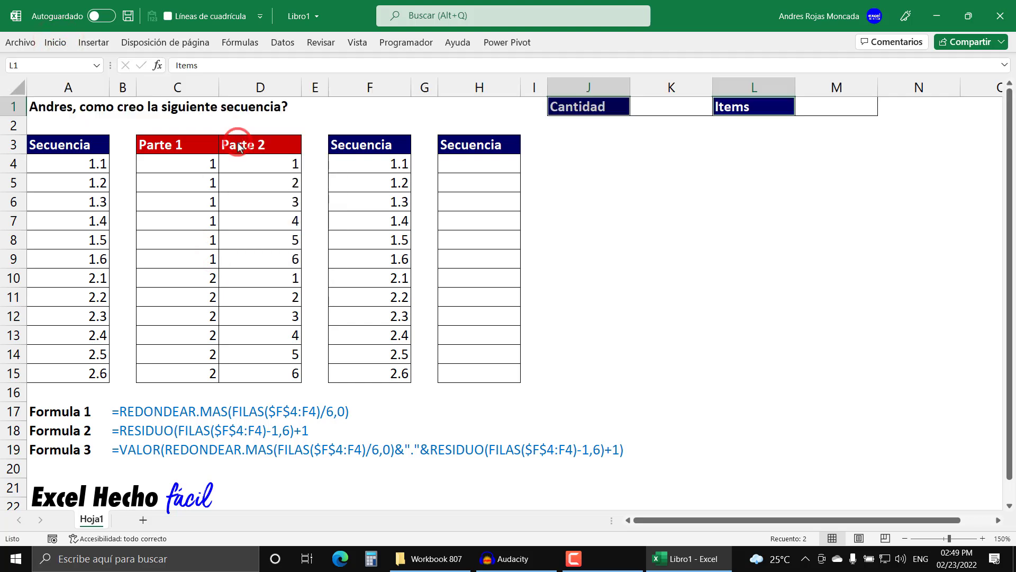
- Fill the input cells K1 and M1 with a light blue color from the standard color palette
{"action": "left_click", "coordinate": [687, 109]}
{"action": "left_click", "coordinate": [823, 106], "text": "ctrl"}
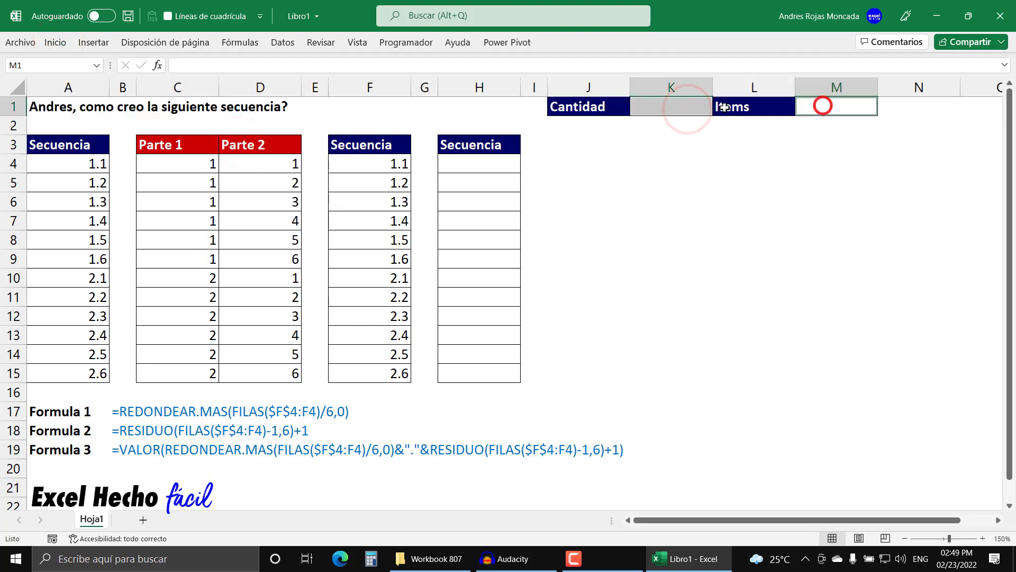
{"action": "left_click", "coordinate": [55, 42]}
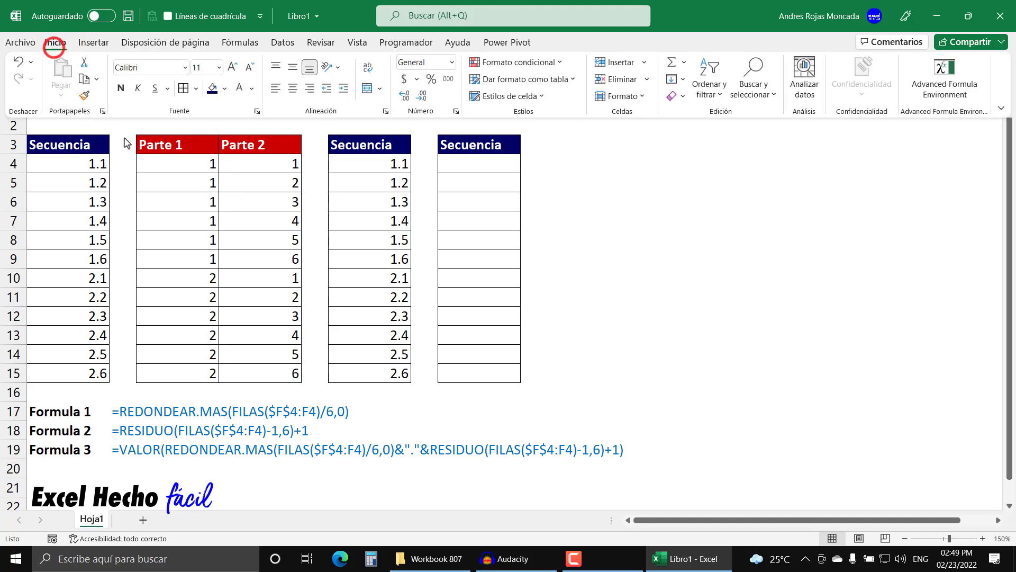
{"action": "left_click", "coordinate": [225, 88]}
{"action": "left_click", "coordinate": [252, 288]}
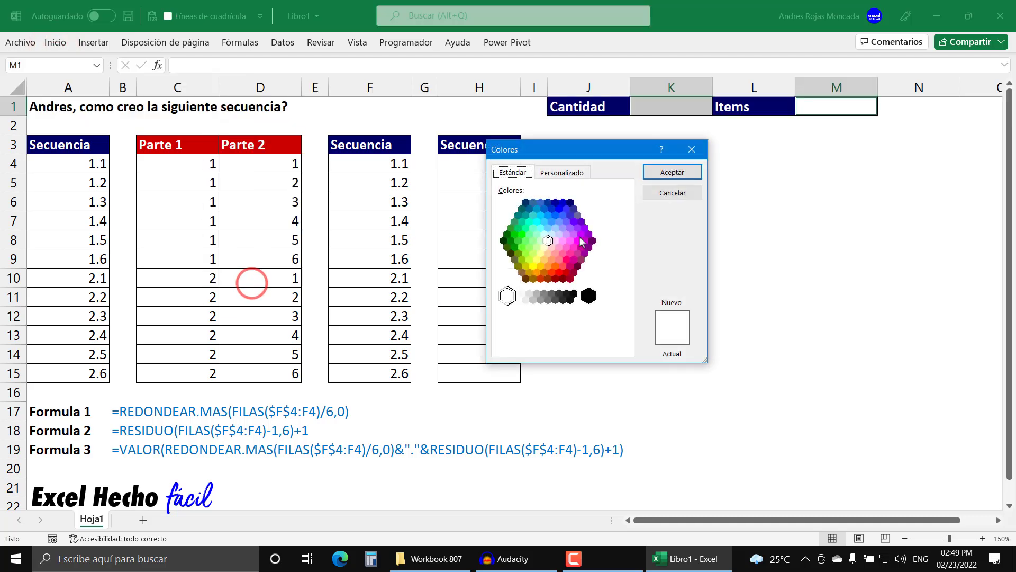
{"action": "left_click", "coordinate": [550, 234]}
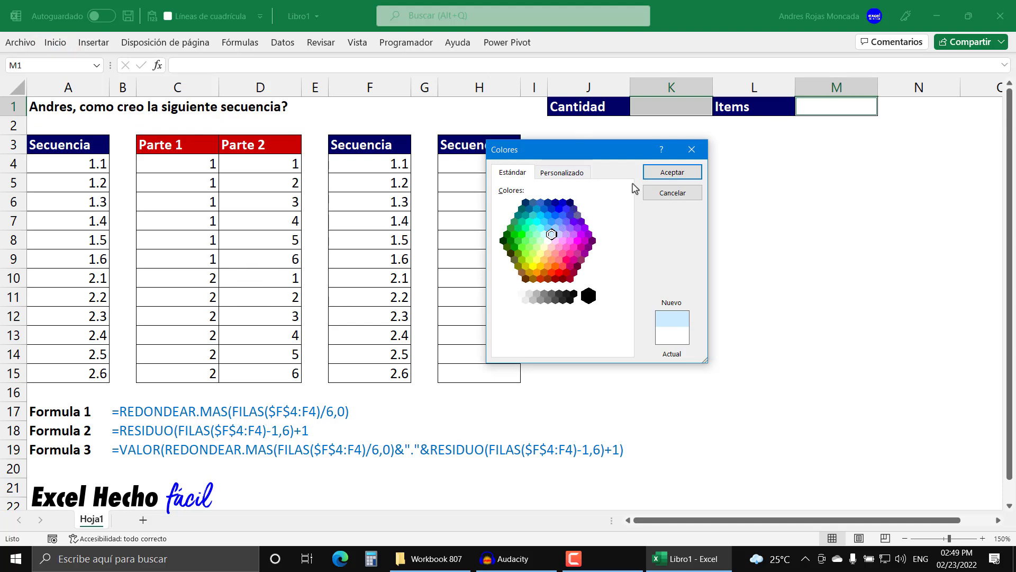
{"action": "left_click", "coordinate": [664, 172]}
{"action": "left_click", "coordinate": [664, 176]}
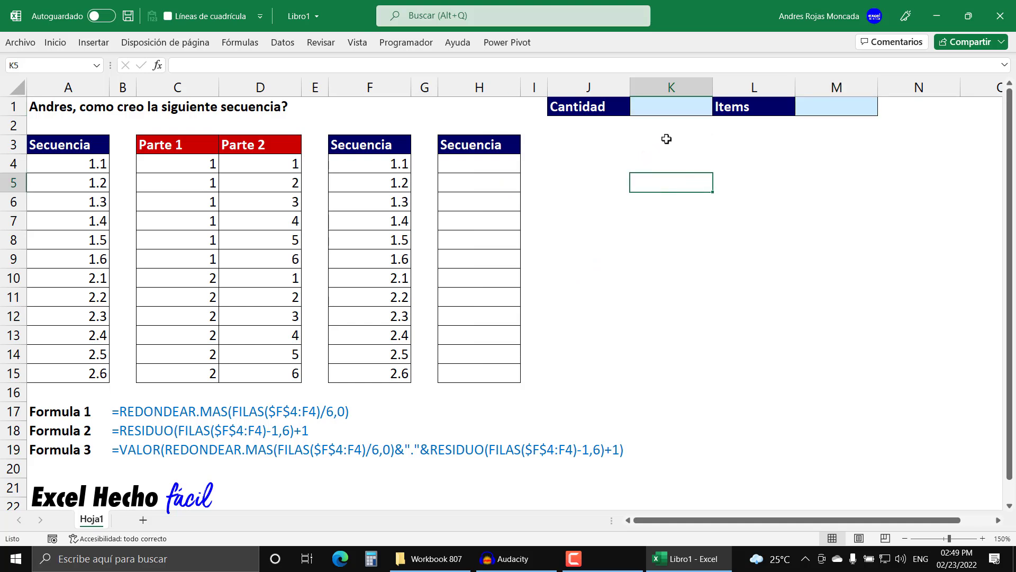
- Compare the Secuencia columns A3:A15 and F3:F15
{"action": "left_click_drag", "start_coordinate": [81, 142], "coordinate": [65, 369]}
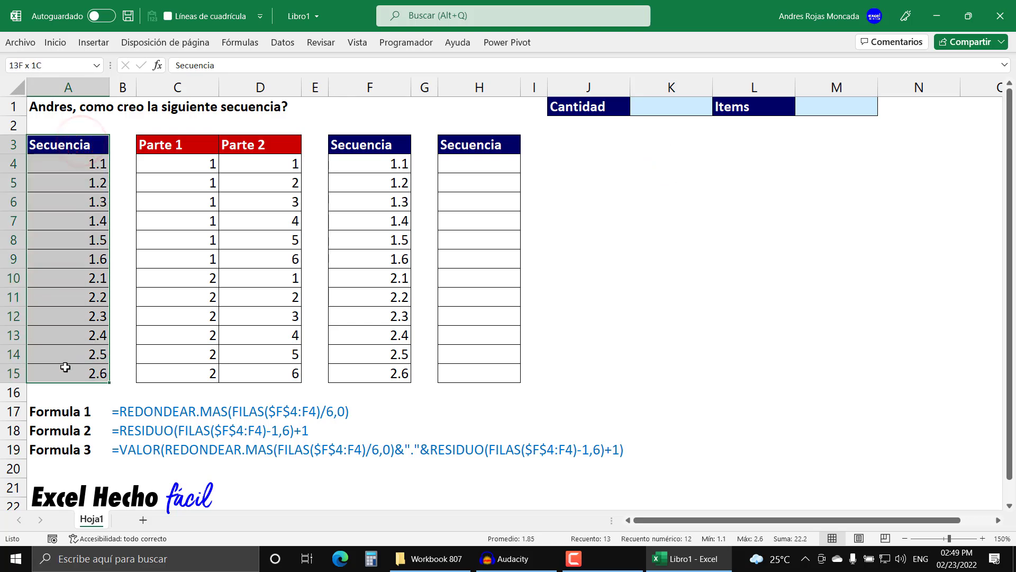
{"action": "left_click", "coordinate": [362, 144], "text": "ctrl"}
{"action": "left_click_drag", "start_coordinate": [361, 143], "coordinate": [356, 367]}
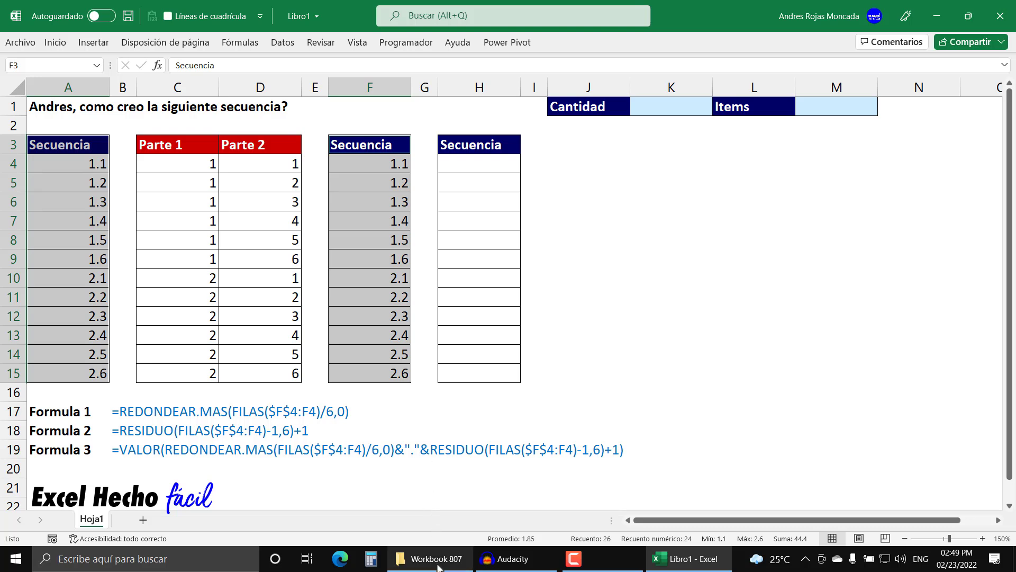
{"action": "mouse_move", "coordinate": [438, 567]}
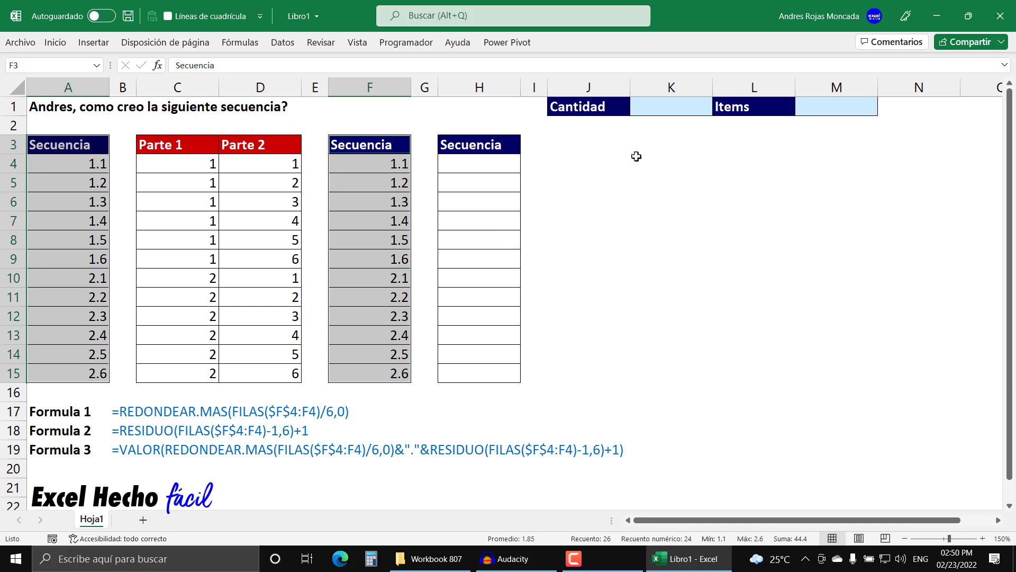
- Enter 2 as the Cantidad in K1 and 6 as the Items value in M1
{"action": "left_click", "coordinate": [670, 109]}
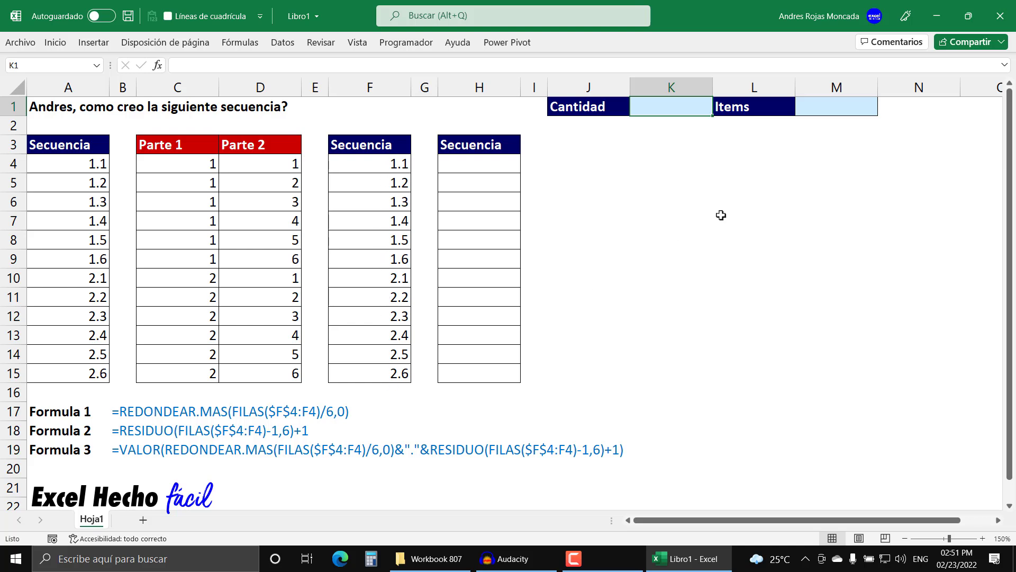
{"action": "type", "text": "2"}
{"action": "key", "text": "Return"}
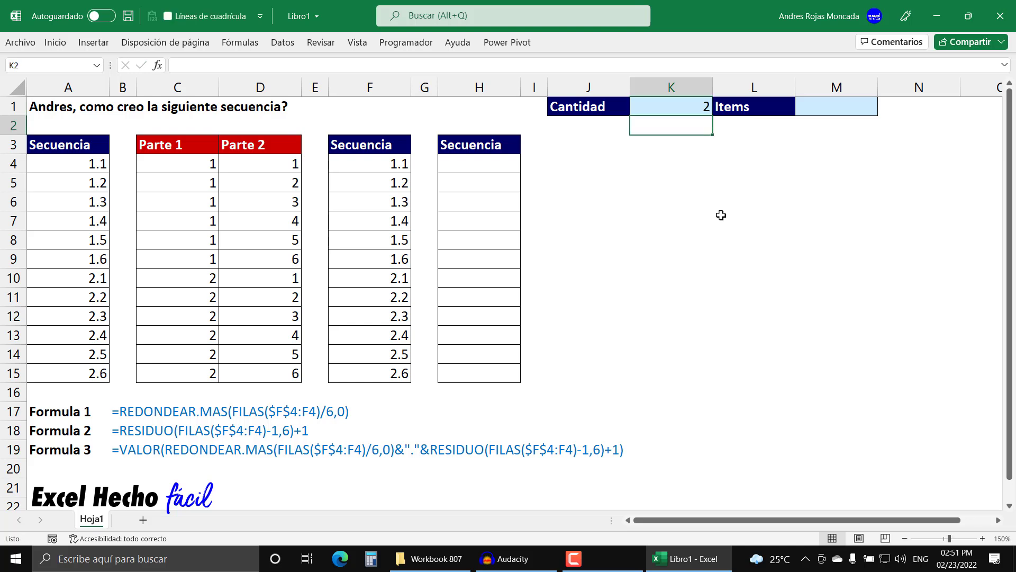
{"action": "key", "text": "Up"}
{"action": "key", "text": "Right"}
{"action": "key", "text": "Right"}
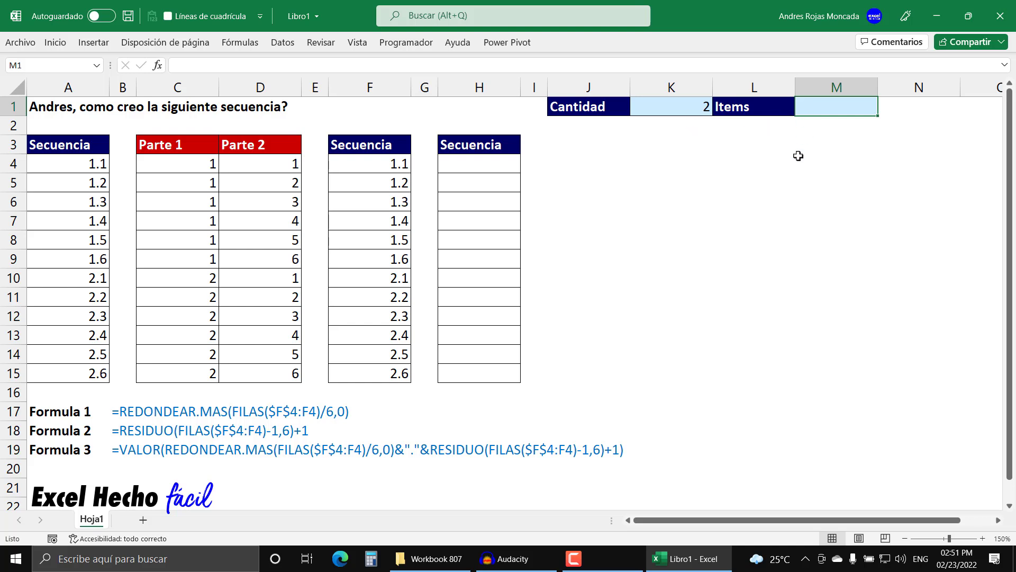
{"action": "type", "text": "6"}
{"action": "key", "text": "Return"}
- Compare the blocks F4:F9 and F10:F15 of the Secuencia column with the Cantidad and Items inputs
{"action": "left_click_drag", "start_coordinate": [382, 164], "coordinate": [382, 260]}
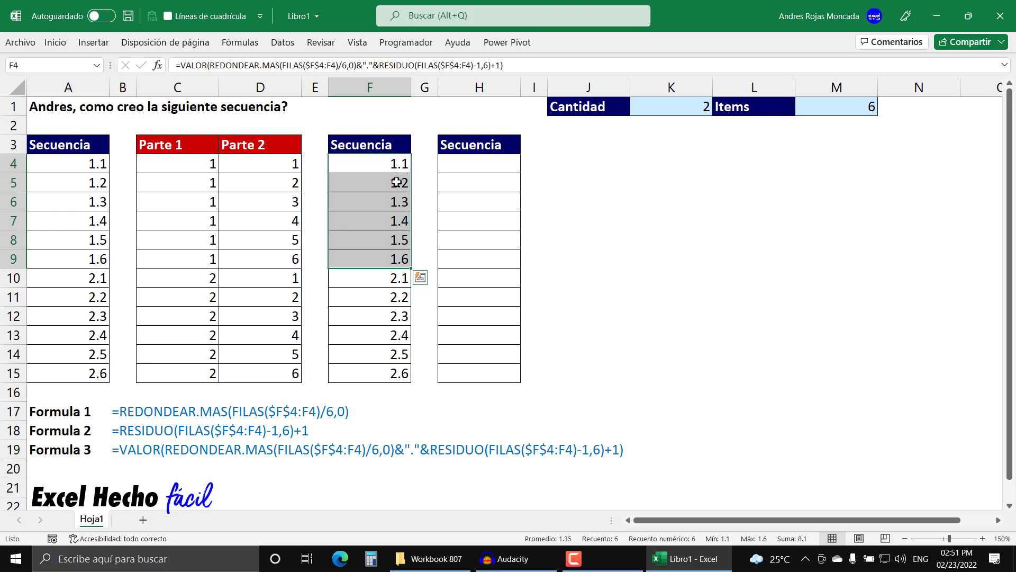
{"action": "left_click_drag", "start_coordinate": [390, 277], "coordinate": [390, 374]}
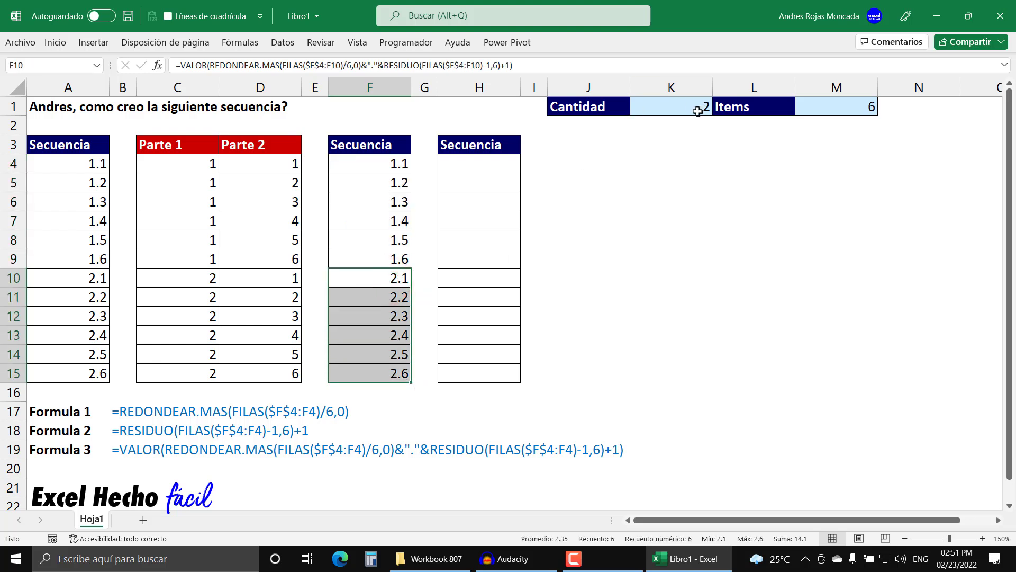
{"action": "key", "text": "ctrl+v"}
{"action": "left_click", "coordinate": [390, 169]}
{"action": "left_click_drag", "start_coordinate": [390, 169], "coordinate": [390, 370]}
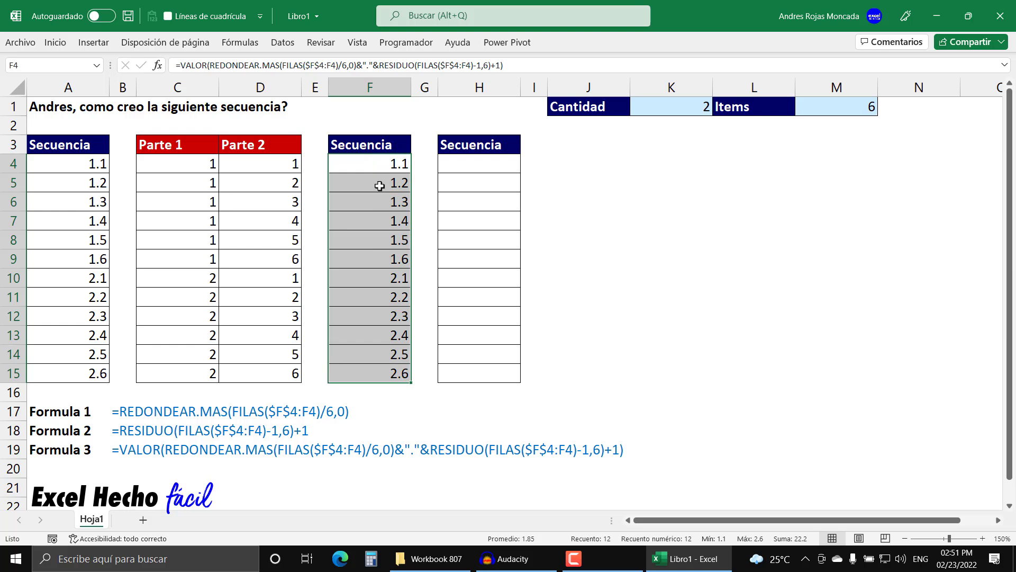
{"action": "left_click", "coordinate": [656, 106]}
{"action": "left_click", "coordinate": [656, 106]}
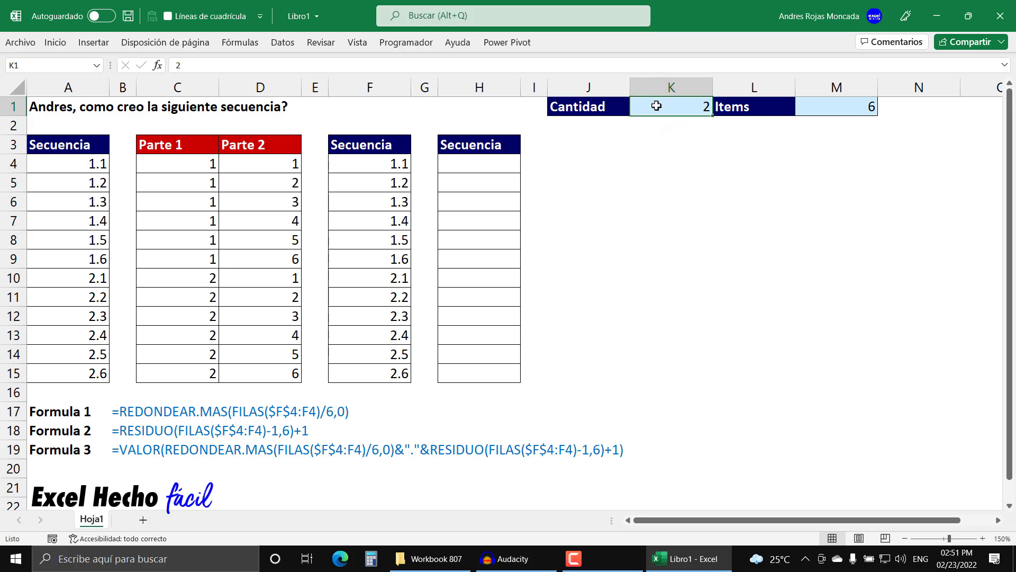
{"action": "left_click", "coordinate": [815, 107]}
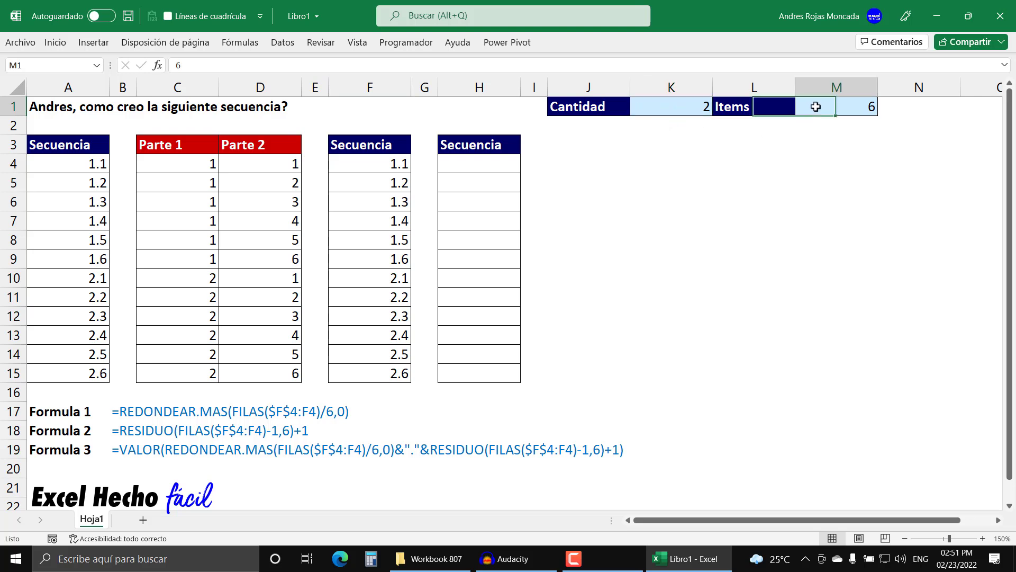
{"action": "left_click", "coordinate": [683, 104]}
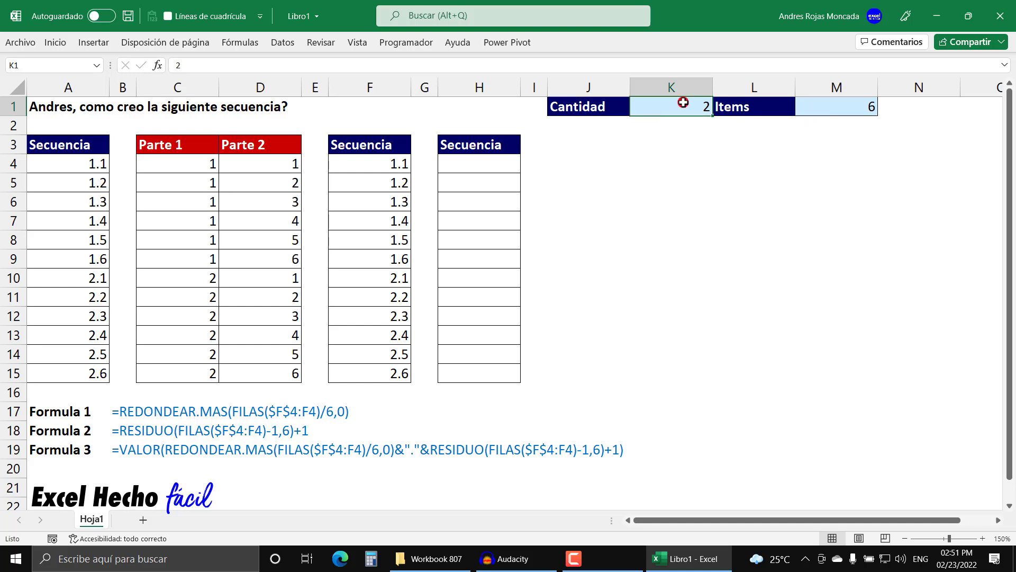
{"action": "left_click", "coordinate": [815, 106]}
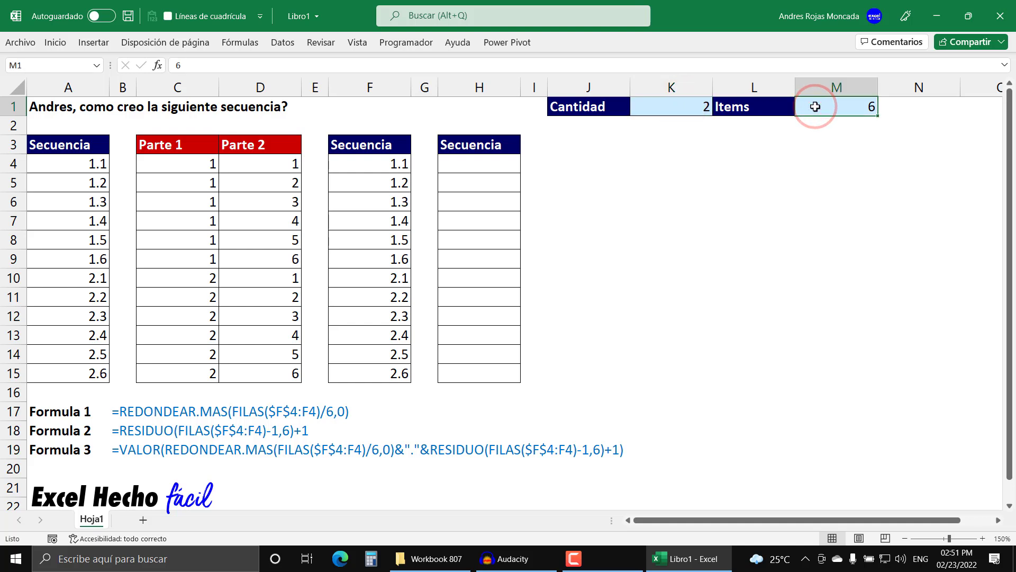
{"action": "left_click_drag", "start_coordinate": [385, 168], "coordinate": [402, 372]}
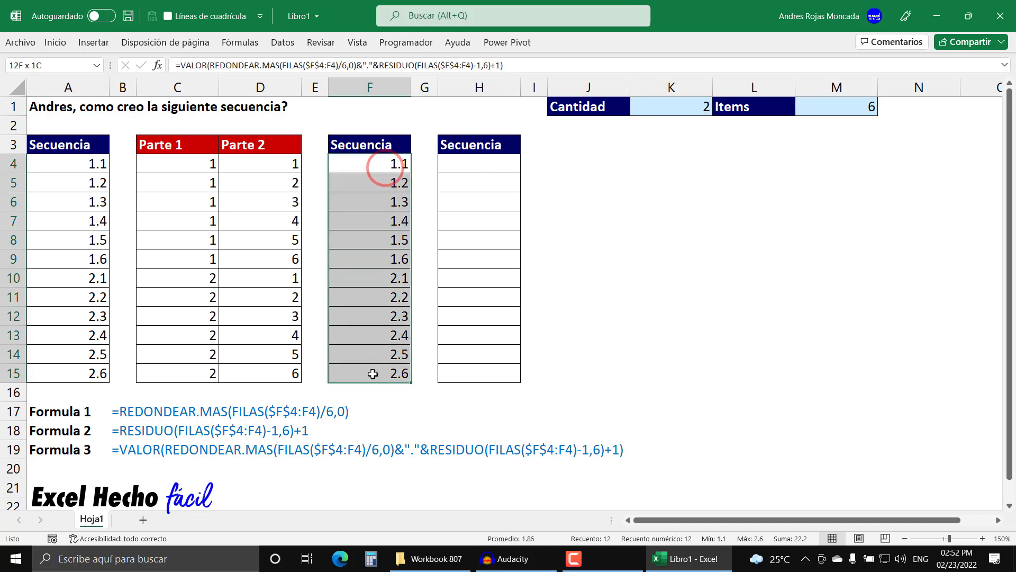
- Enter =SECUENCIA(K1*M1) in H4, evaluating the K1*M1 argument and restoring its references before completing the formula
{"action": "left_click", "coordinate": [459, 165]}
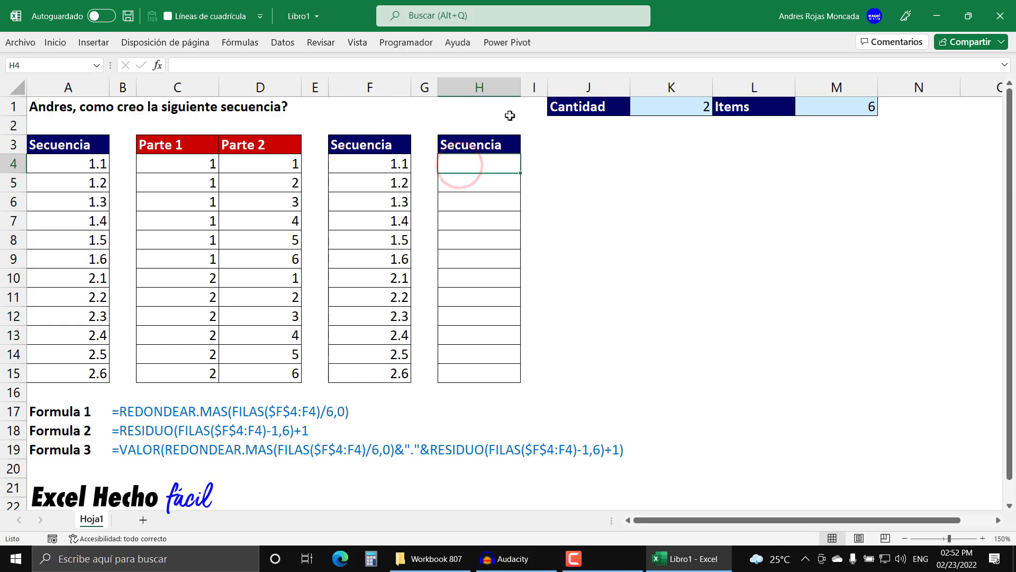
{"action": "type", "text": "=fi"}
{"action": "key", "text": "BackSpace"}
{"action": "key", "text": "BackSpace"}
{"action": "type", "text": "secu"}
{"action": "key", "text": "Tab"}
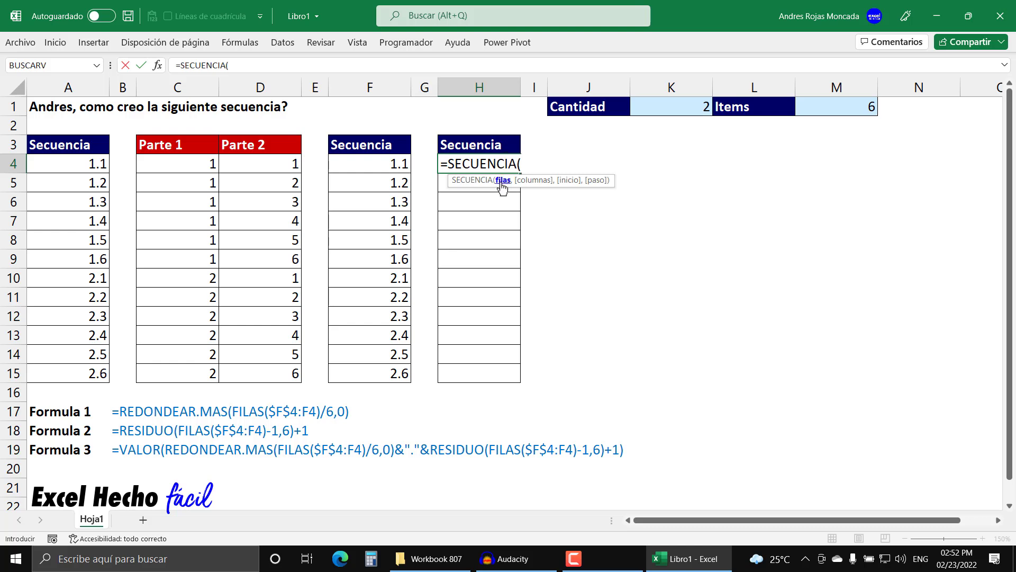
{"action": "left_click", "coordinate": [686, 107]}
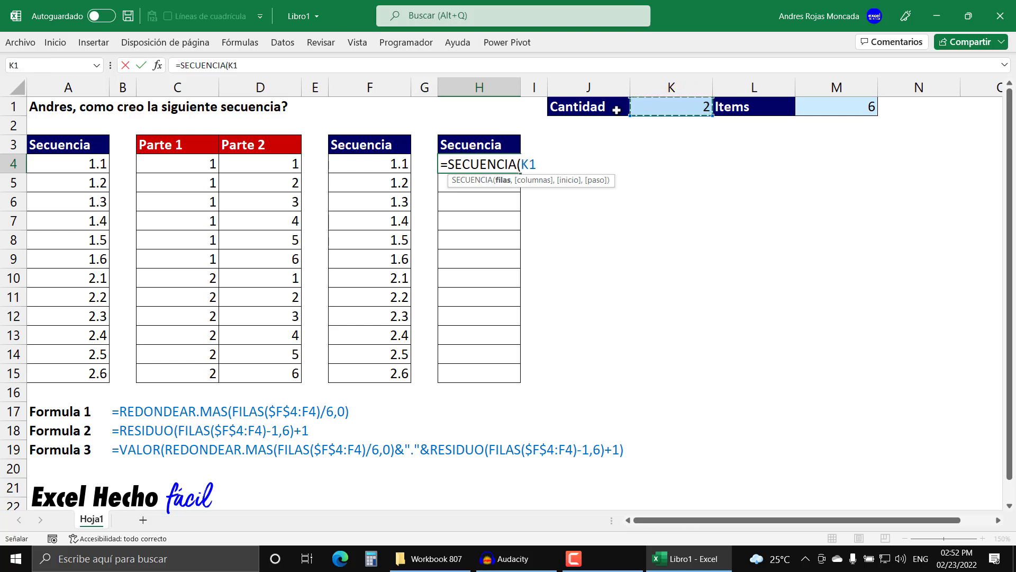
{"action": "type", "text": "*"}
{"action": "left_click", "coordinate": [805, 107]}
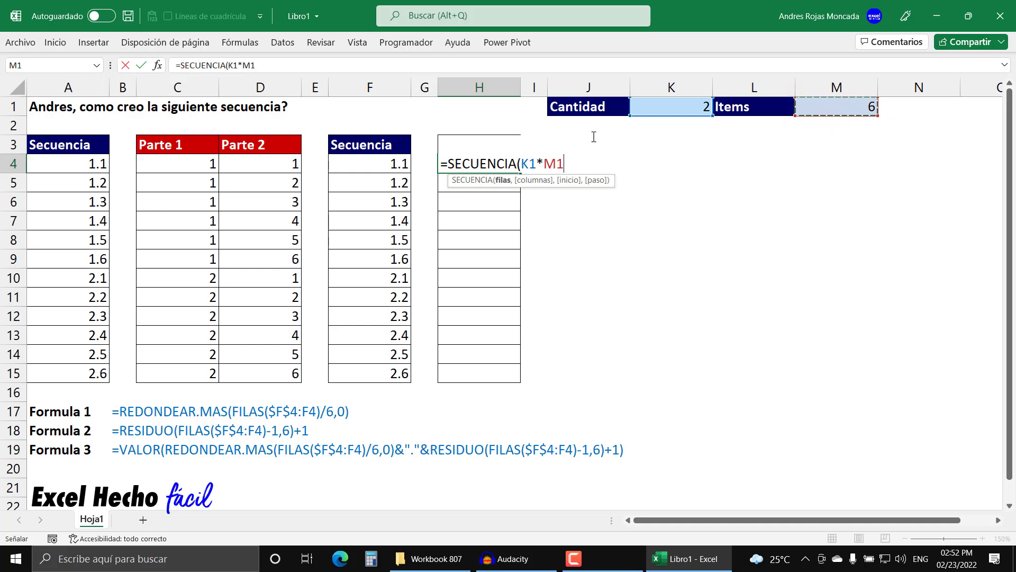
{"action": "left_click", "coordinate": [504, 180]}
{"action": "key", "text": "F9"}
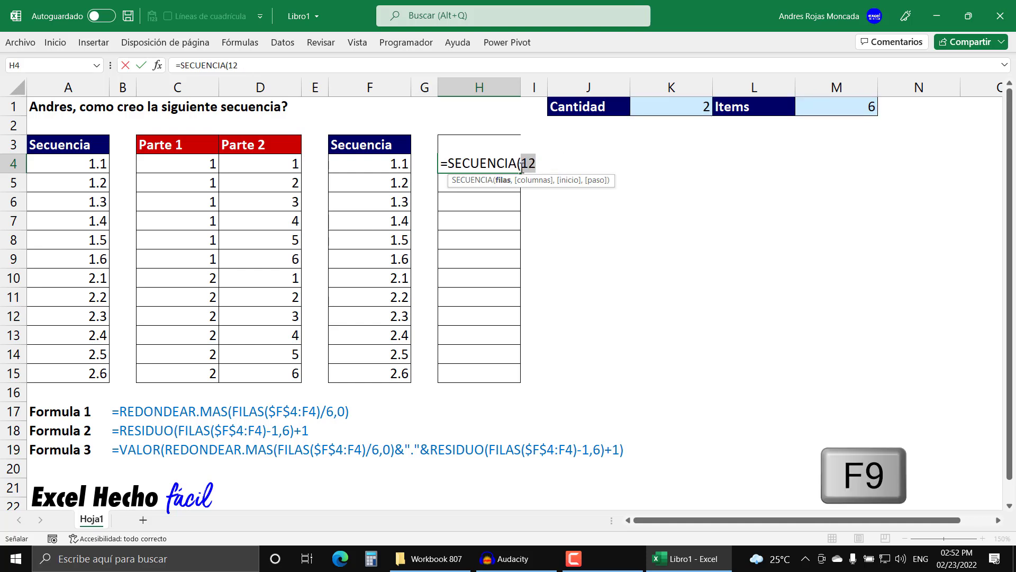
{"action": "key", "text": "ctrl+z"}
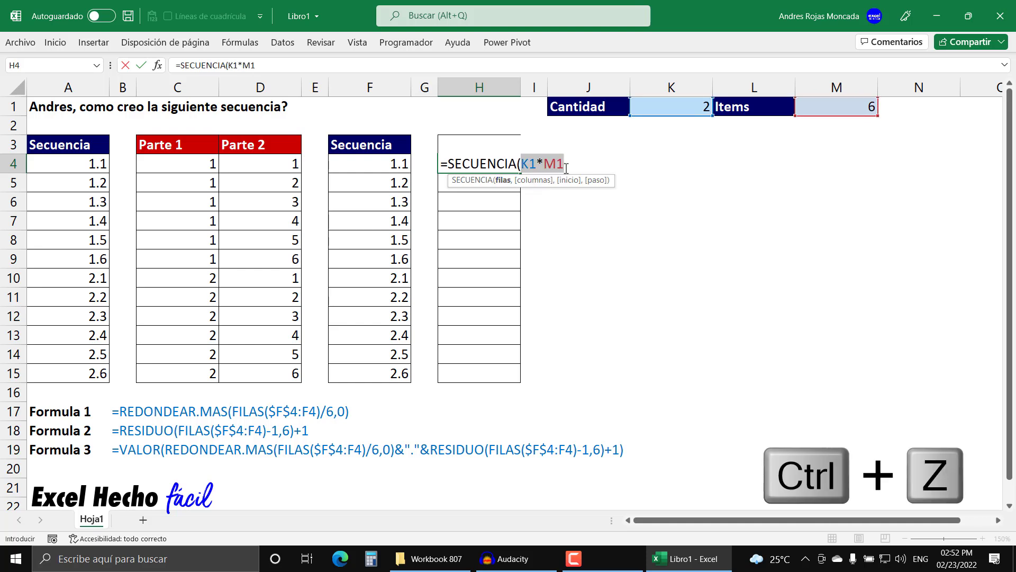
{"action": "key", "text": "Return"}
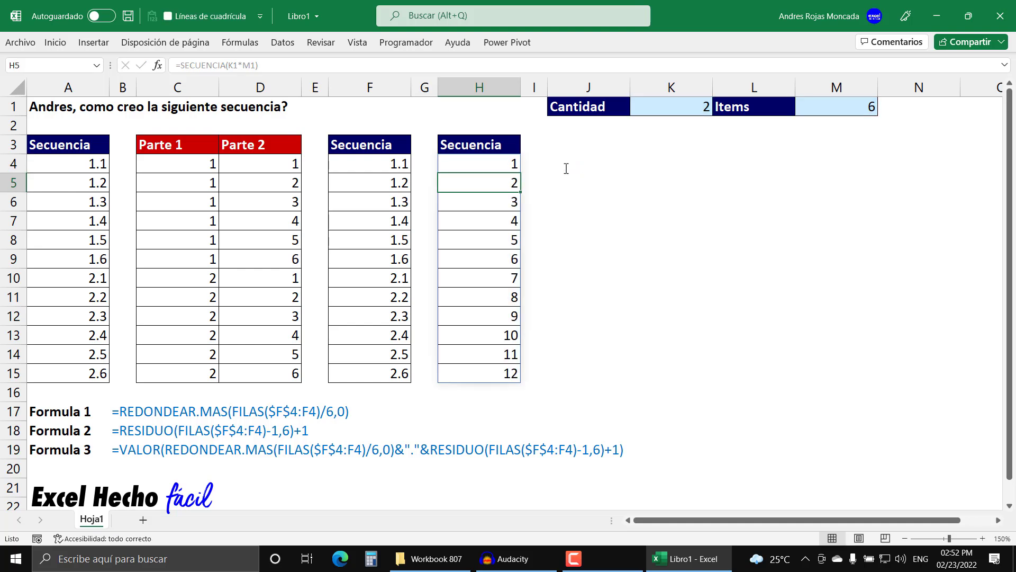
- Clear the SECUENCIA formula and its spilled range H4:H15
{"action": "left_click_drag", "start_coordinate": [478, 163], "coordinate": [472, 377]}
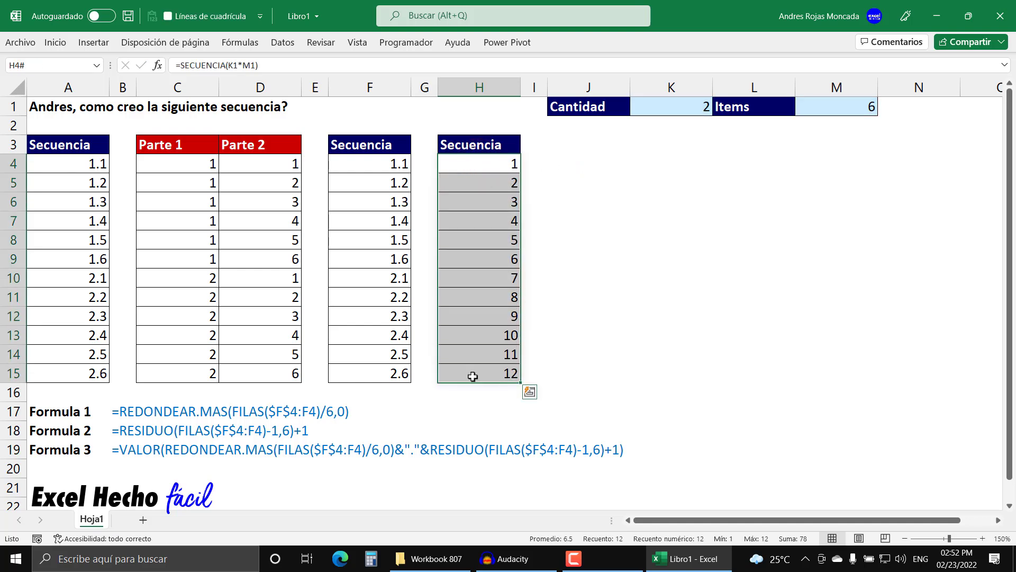
{"action": "key", "text": "Delete"}
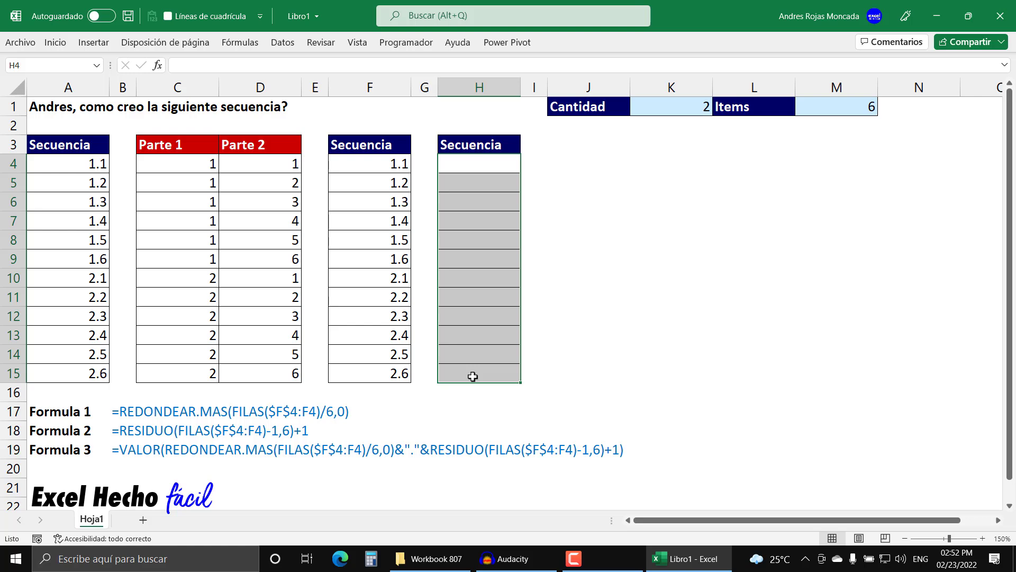
- Start a formula in J3 with the LAMBDA function and its opening parenthesis
{"action": "left_click", "coordinate": [568, 141]}
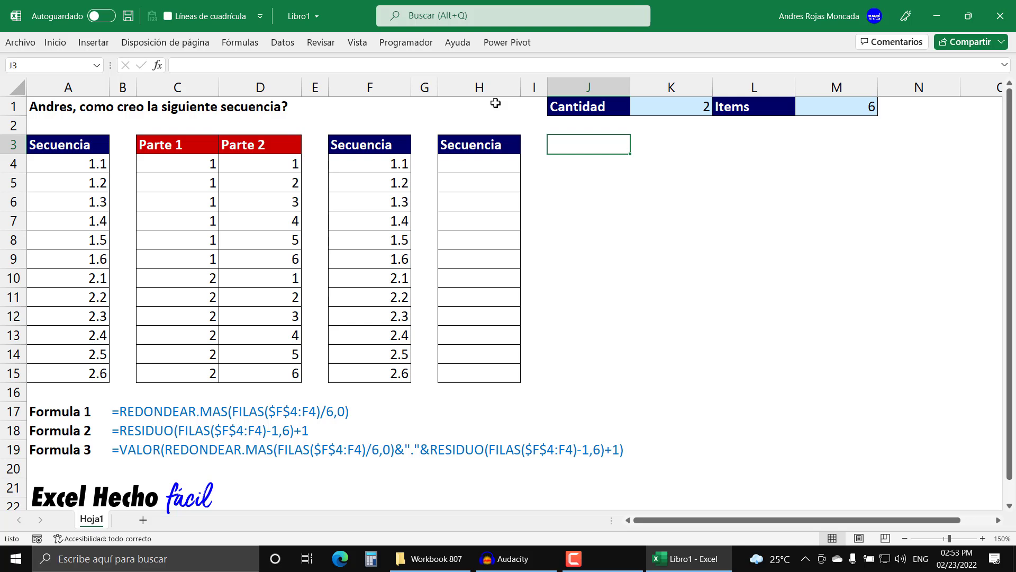
{"action": "type", "text": "="}
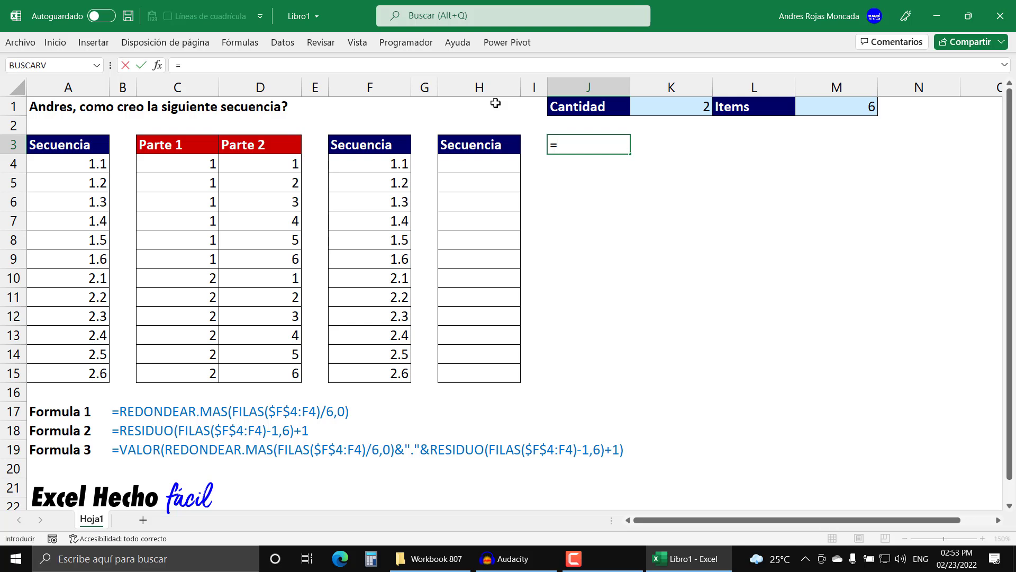
{"action": "type", "text": "lam"}
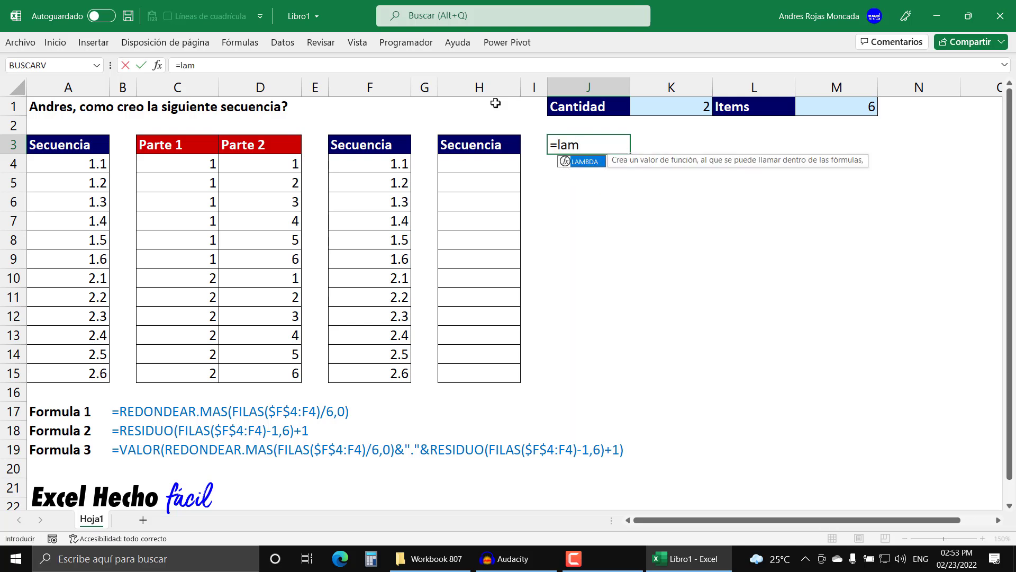
{"action": "key", "text": "Tab"}
{"action": "key", "text": "BackSpace"}
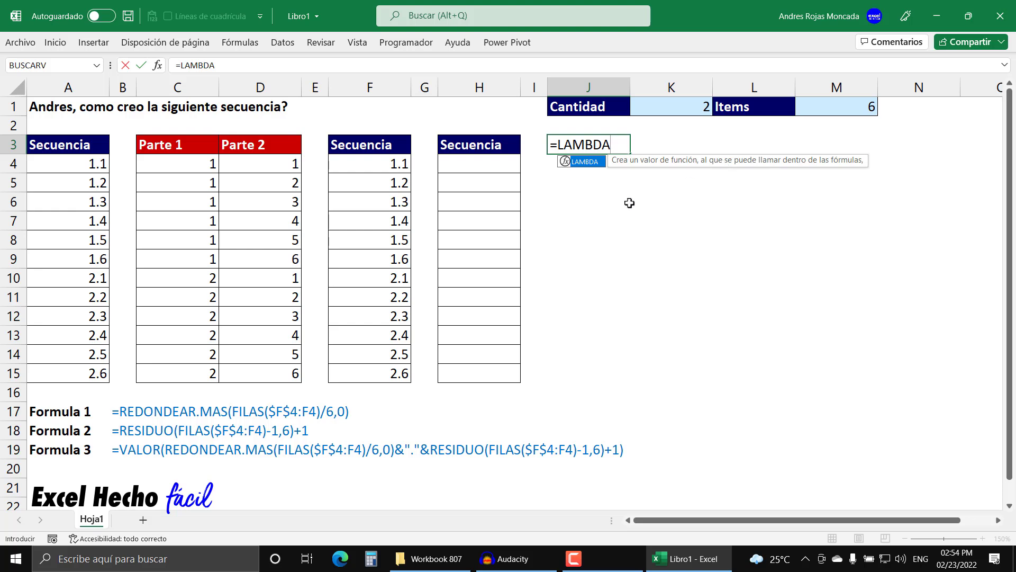
{"action": "type", "text": "("}
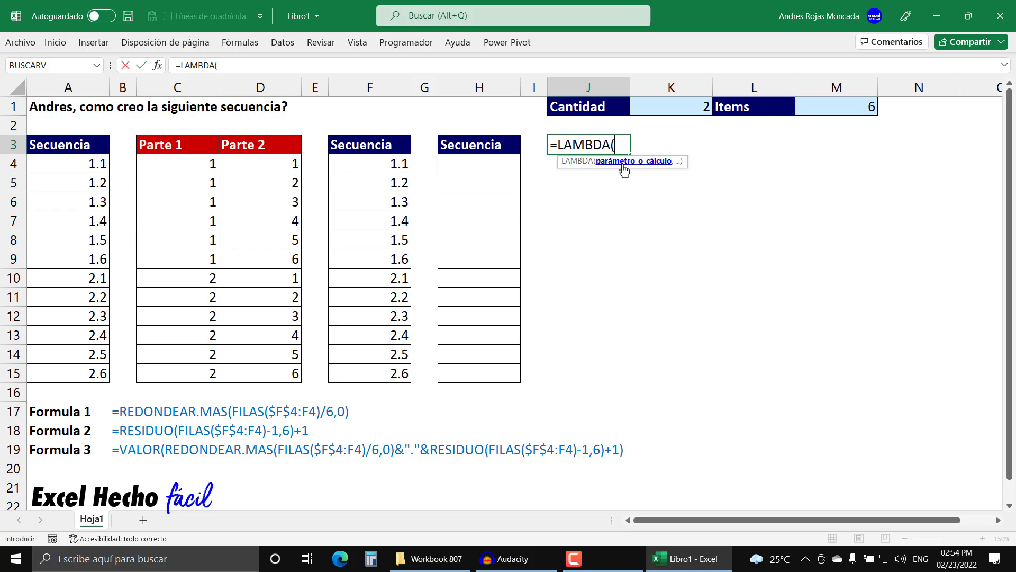
- Try five empty arguments in the LAMBDA function to preview its parameter list, and remove them again
{"action": "type", "text": ",,,,,"}
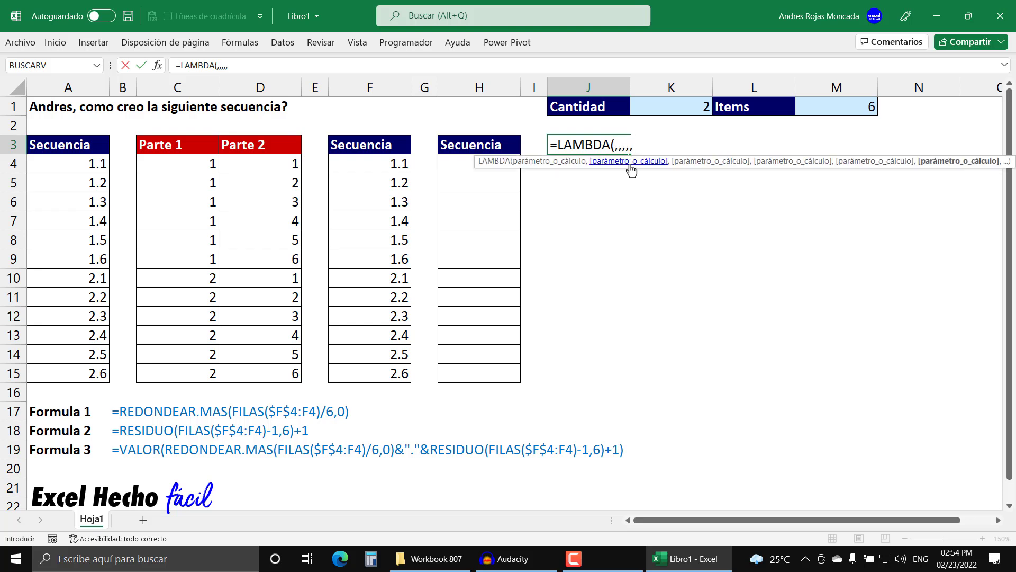
{"action": "key", "text": "BackSpace"}
{"action": "key", "text": "BackSpace"}
{"action": "key", "text": "BackSpace"}
{"action": "key", "text": "BackSpace"}
{"action": "key", "text": "BackSpace"}
{"action": "key", "text": "BackSpace"}
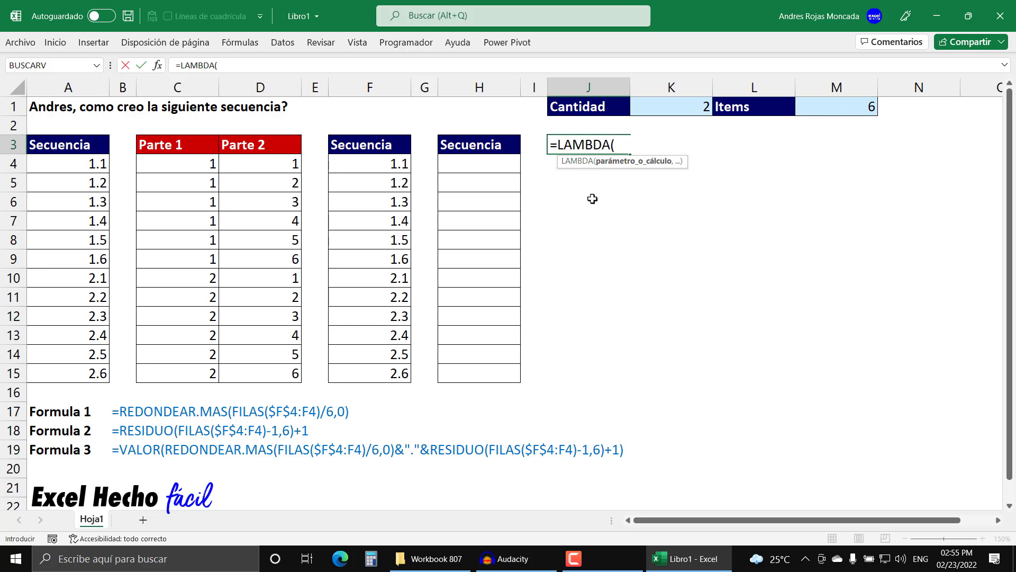
- Add vCantidad and vItems as the LAMBDA parameters in the J3 formula, each followed by a comma
{"action": "type", "text": "vCantidad"}
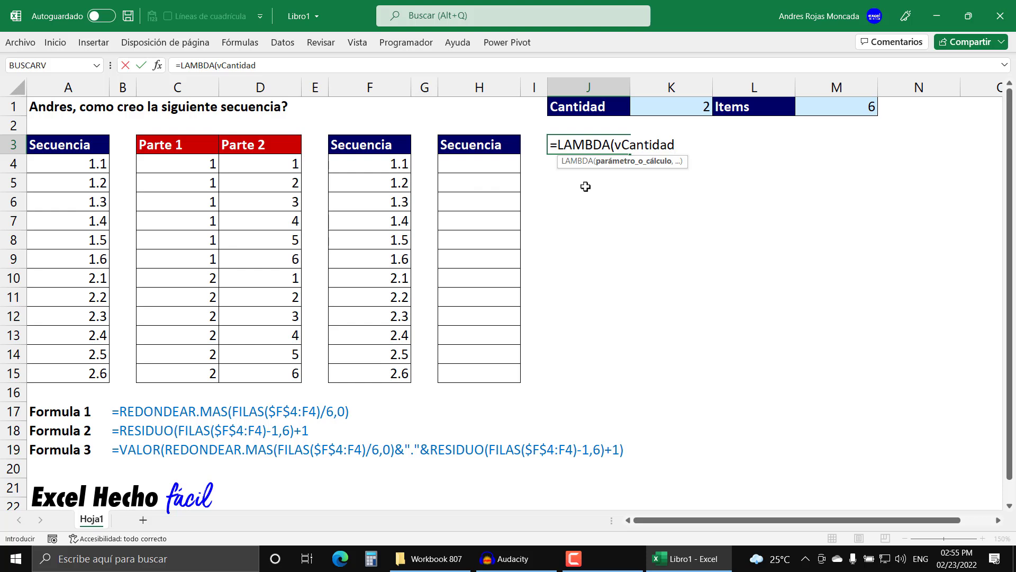
{"action": "type", "text": ","}
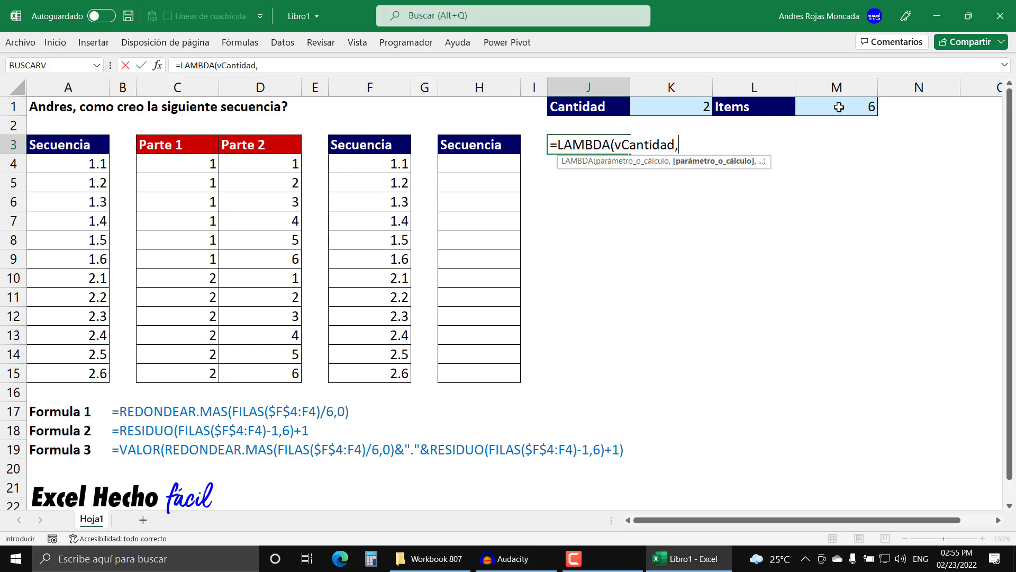
{"action": "type", "text": "vItems"}
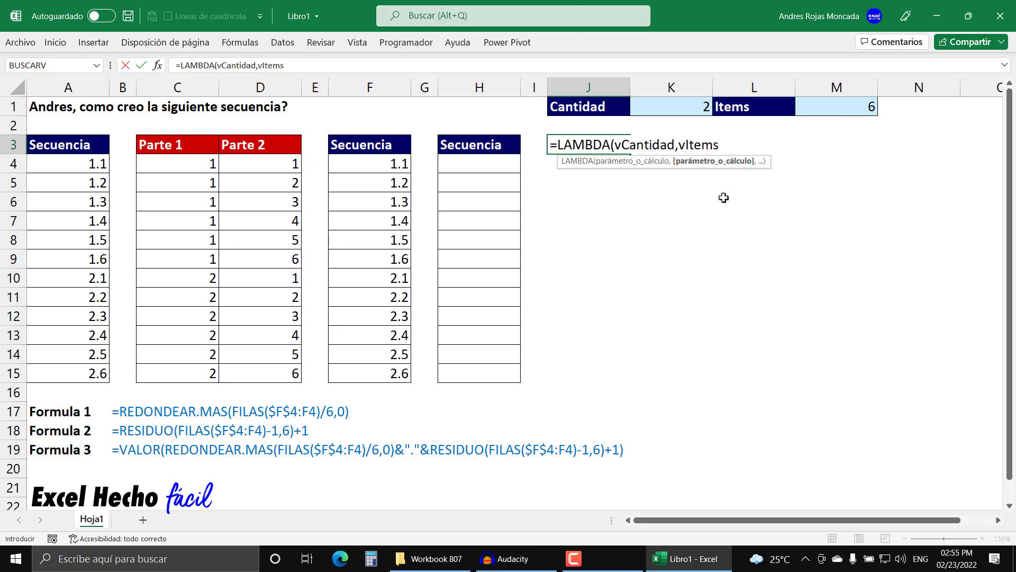
{"action": "type", "text": ","}
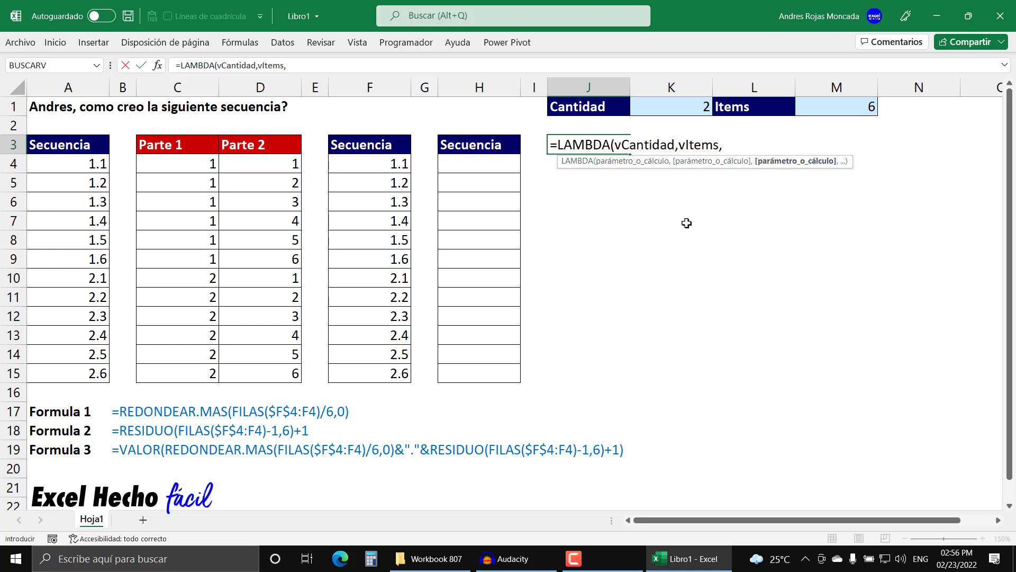
- Start a LET function on a new line of the J3 formula as the LAMBDA's calculation
{"action": "key", "text": "alt+Return"}
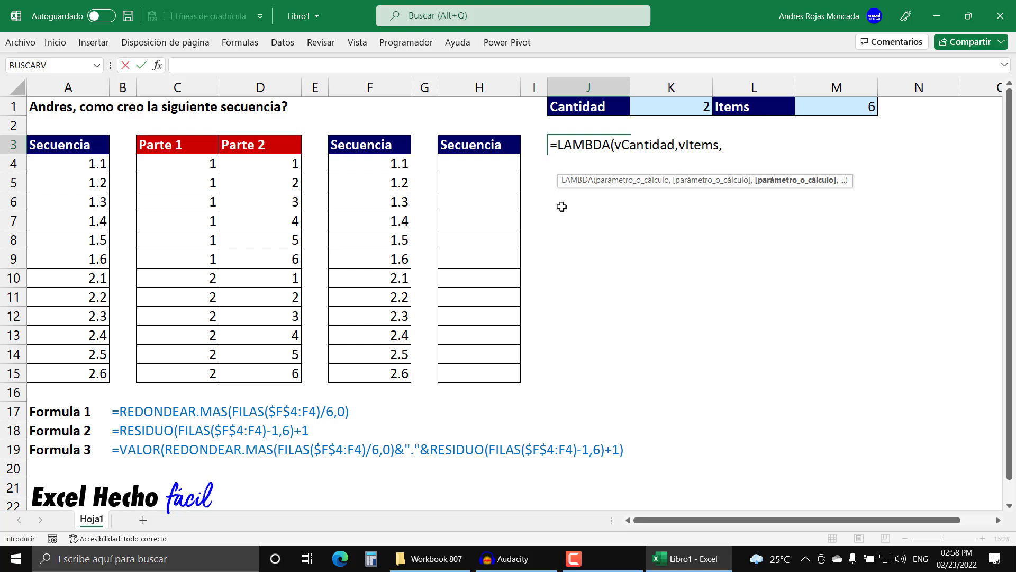
{"action": "key", "text": "alt+Return"}
{"action": "type", "text": "let"}
{"action": "key", "text": "Tab"}
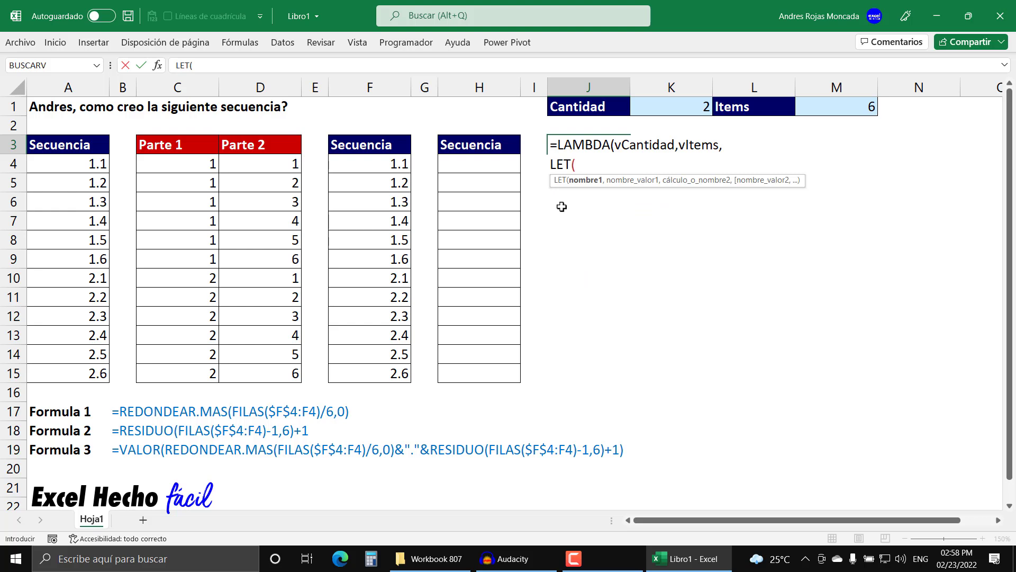
{"action": "key", "text": "BackSpace"}
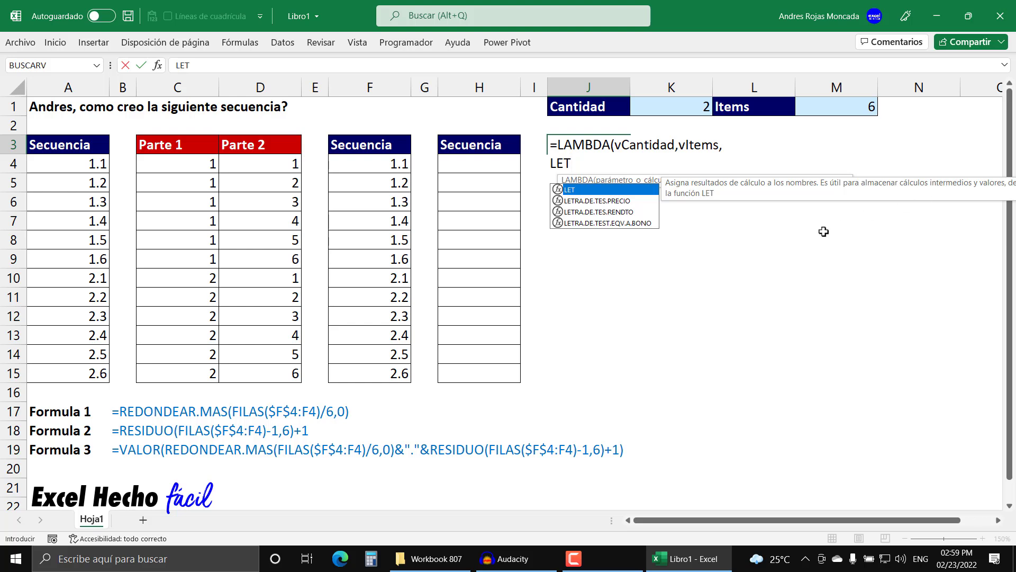
{"action": "type", "text": "("}
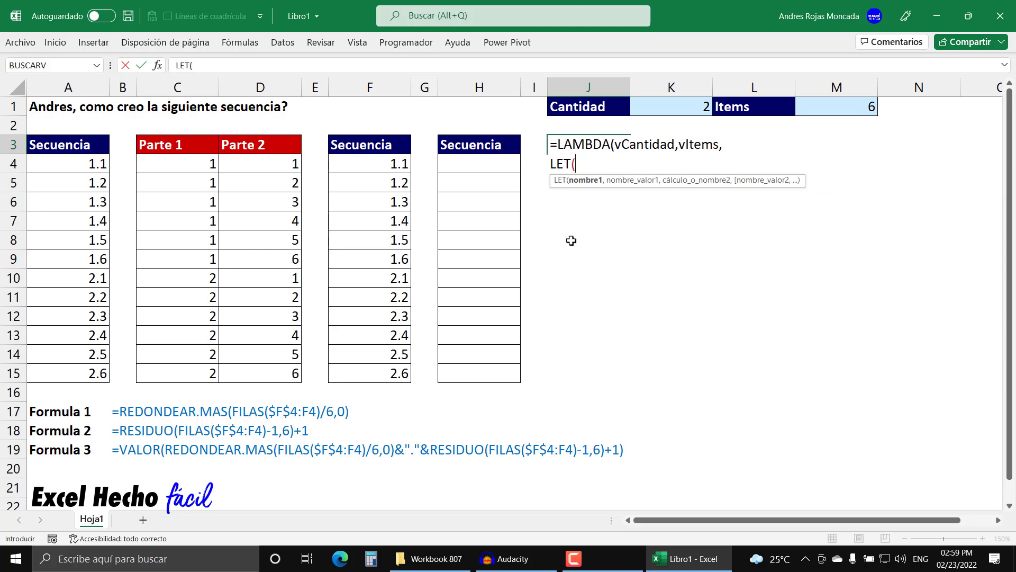
{"action": "type", "text": "nSecuencia"}
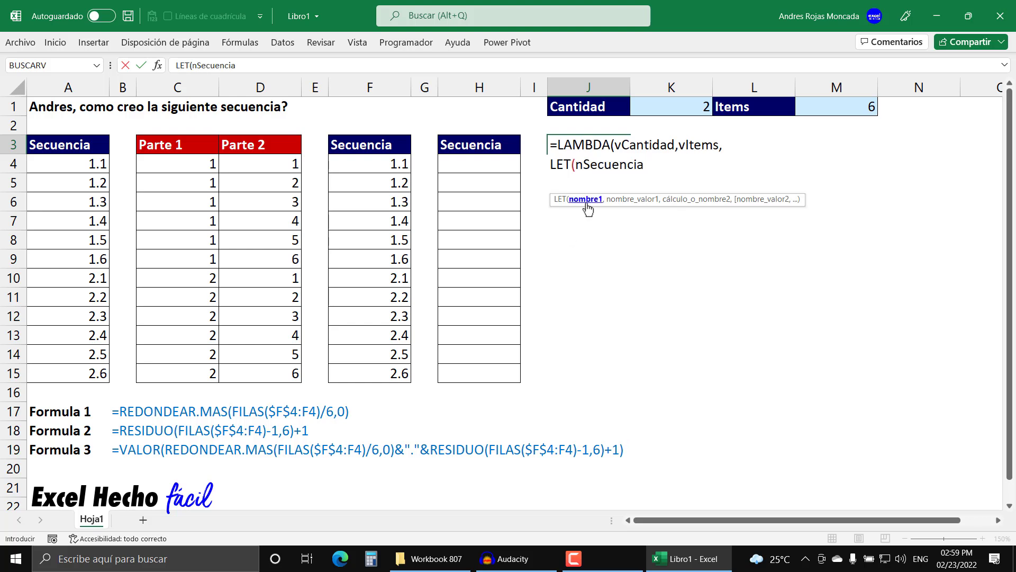
- Enter nSecuencia as the first name in the LET function, followed by a comma
{"action": "left_click_drag", "start_coordinate": [576, 164], "coordinate": [668, 164]}
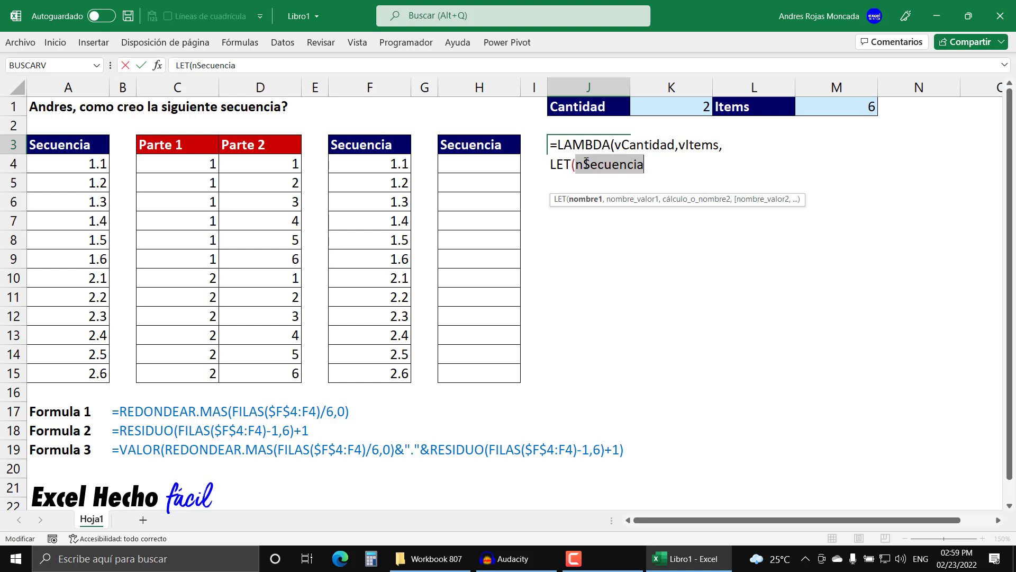
{"action": "left_click", "coordinate": [583, 165]}
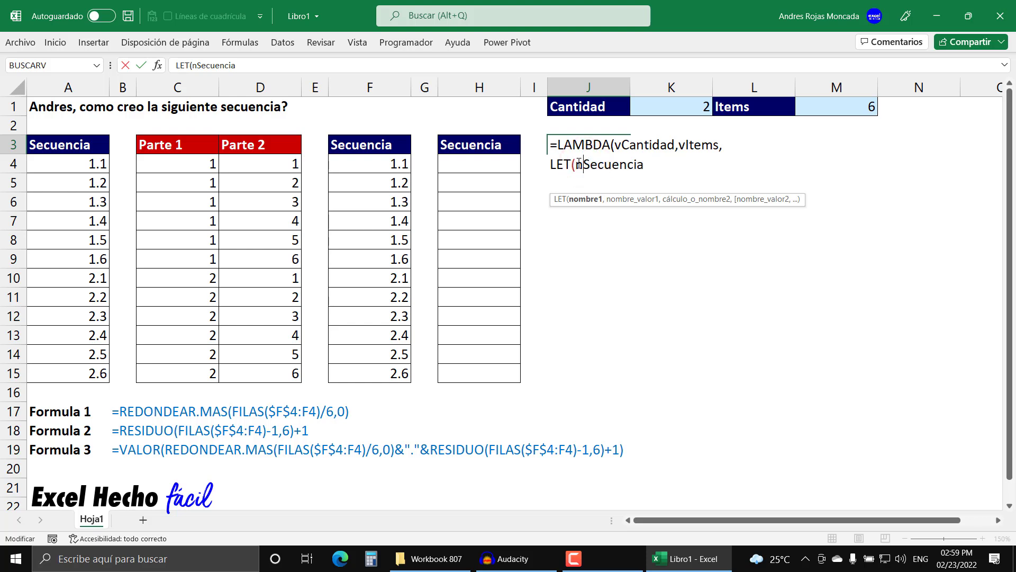
{"action": "left_click_drag", "start_coordinate": [577, 163], "coordinate": [663, 164]}
{"action": "left_click", "coordinate": [664, 163]}
{"action": "type", "text": ","}
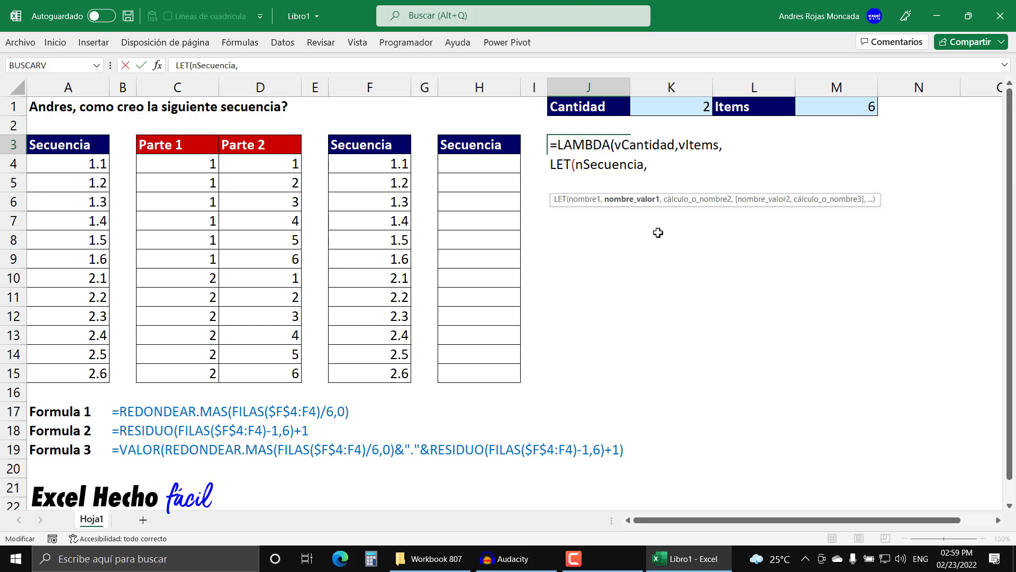
- Assign SECUENCIA(vCantidad*vItems) as the value of nSecuencia in the LET function
{"action": "type", "text": "secu"}
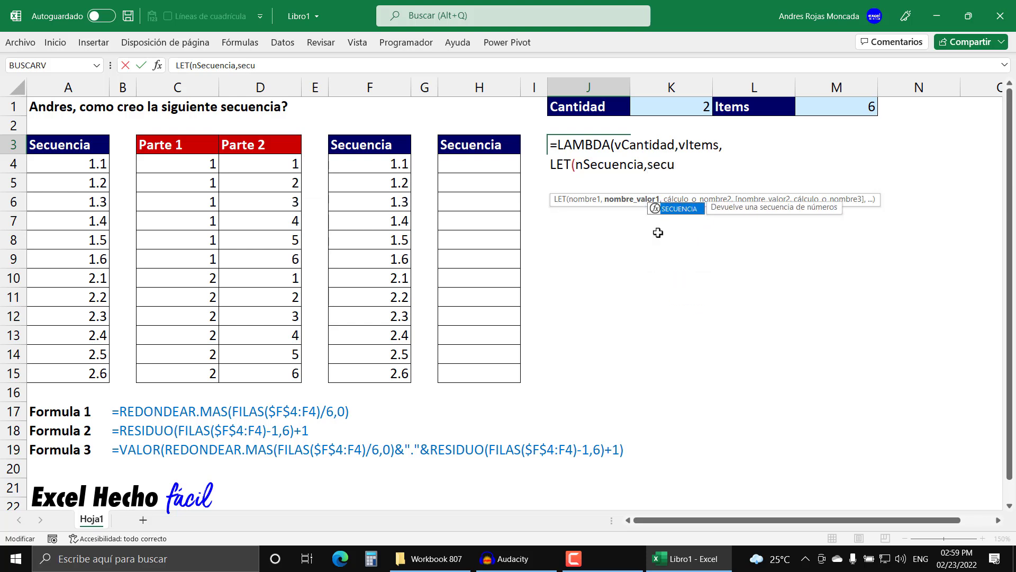
{"action": "key", "text": "Tab"}
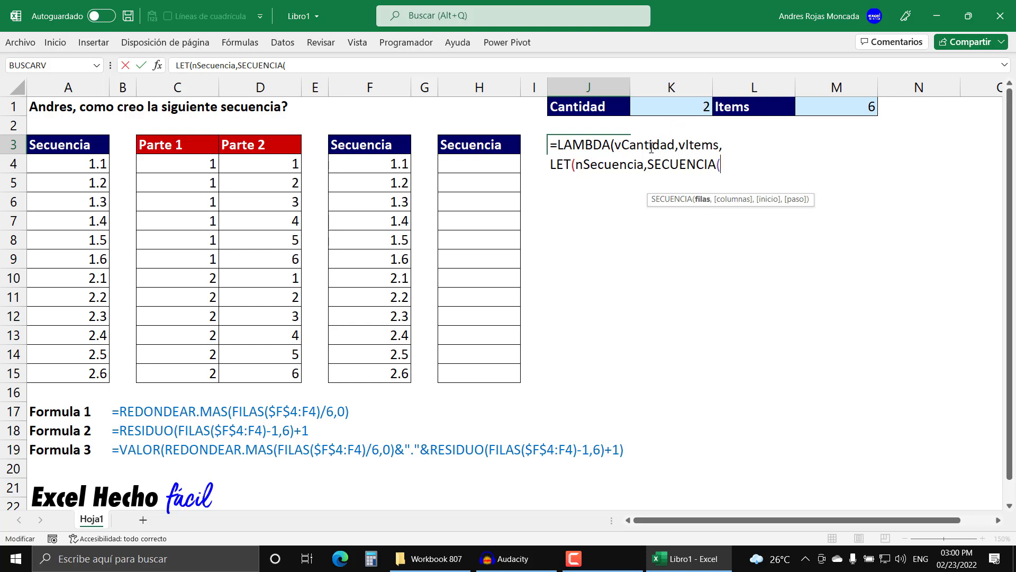
{"action": "type", "text": "vcati"}
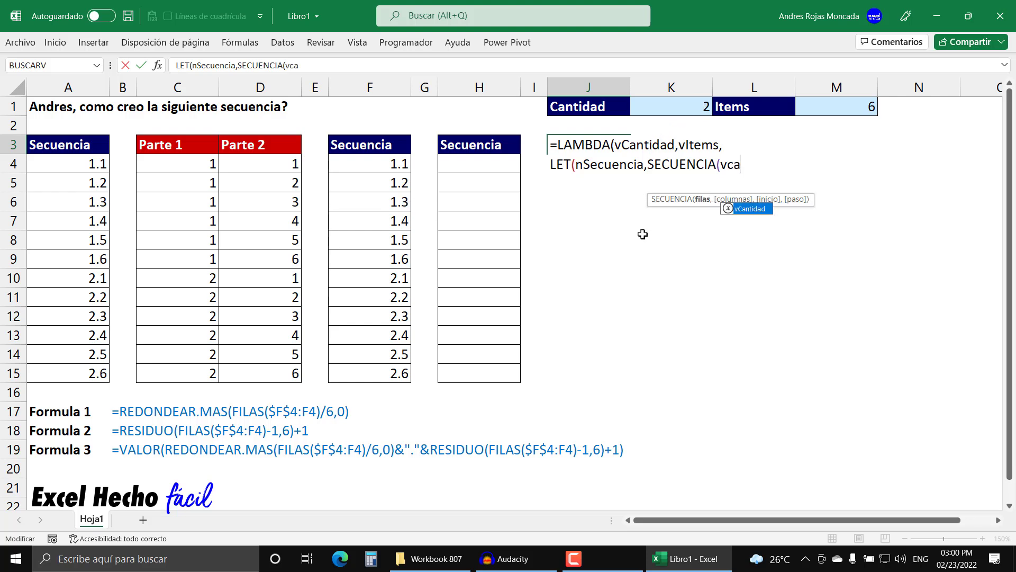
{"action": "key", "text": "BackSpace"}
{"action": "key", "text": "BackSpace"}
{"action": "key", "text": "Tab"}
{"action": "type", "text": "*"}
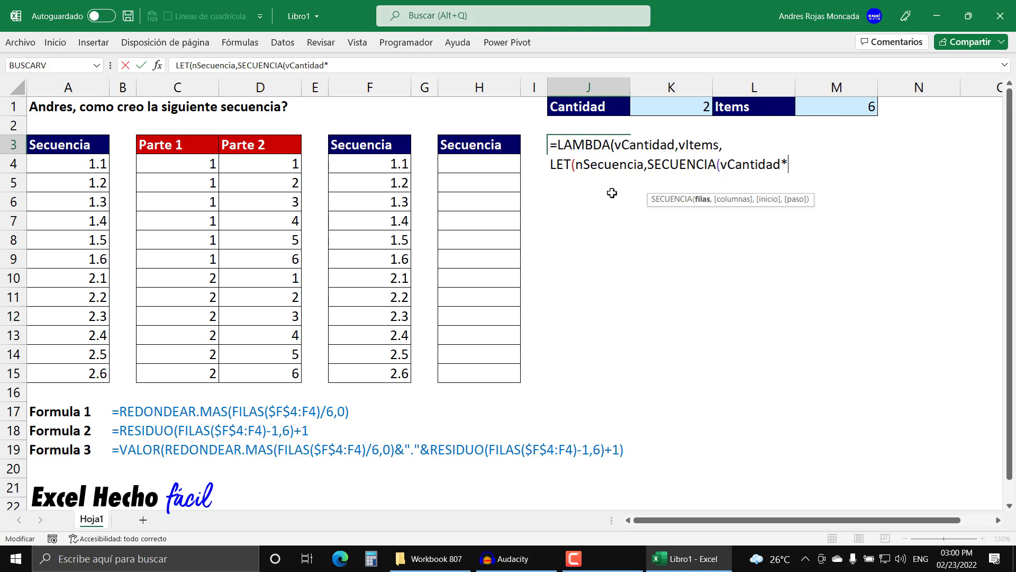
{"action": "type", "text": "vItems)"}
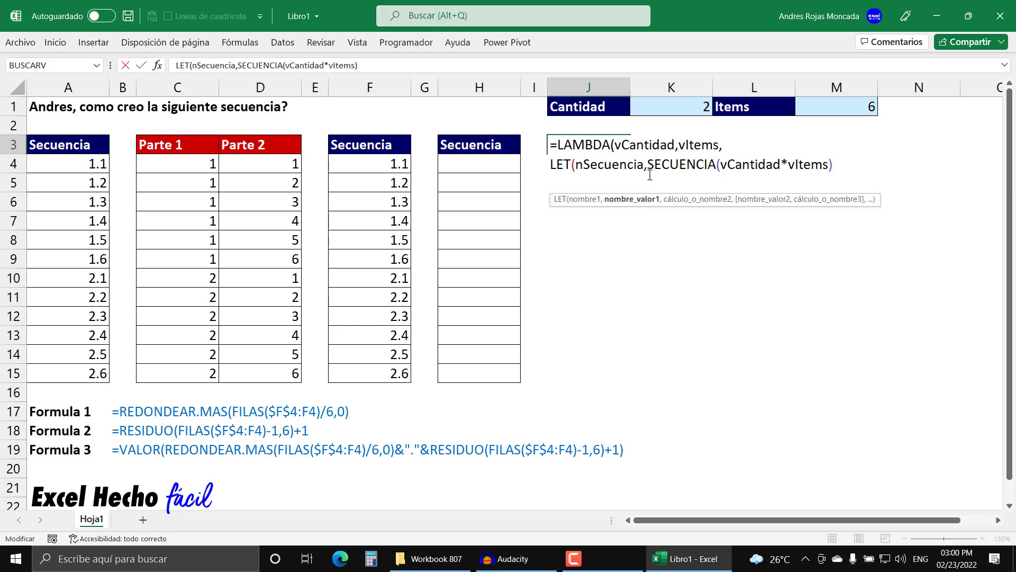
- Highlight the SECUENCIA expression and the nSecuencia name in the LET function, and add a comma after the expression
{"action": "left_click_drag", "start_coordinate": [648, 164], "coordinate": [893, 171]}
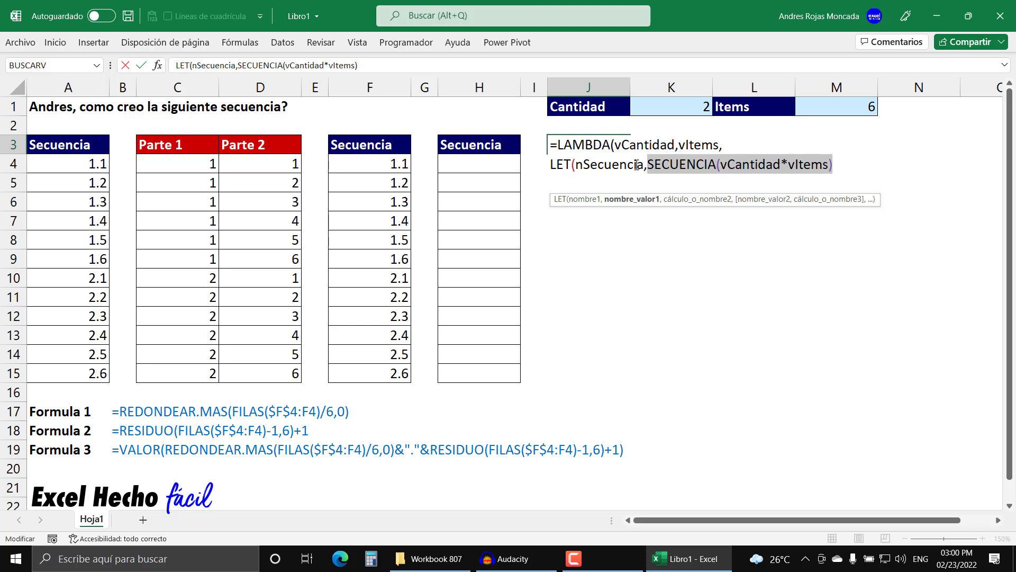
{"action": "left_click", "coordinate": [582, 199]}
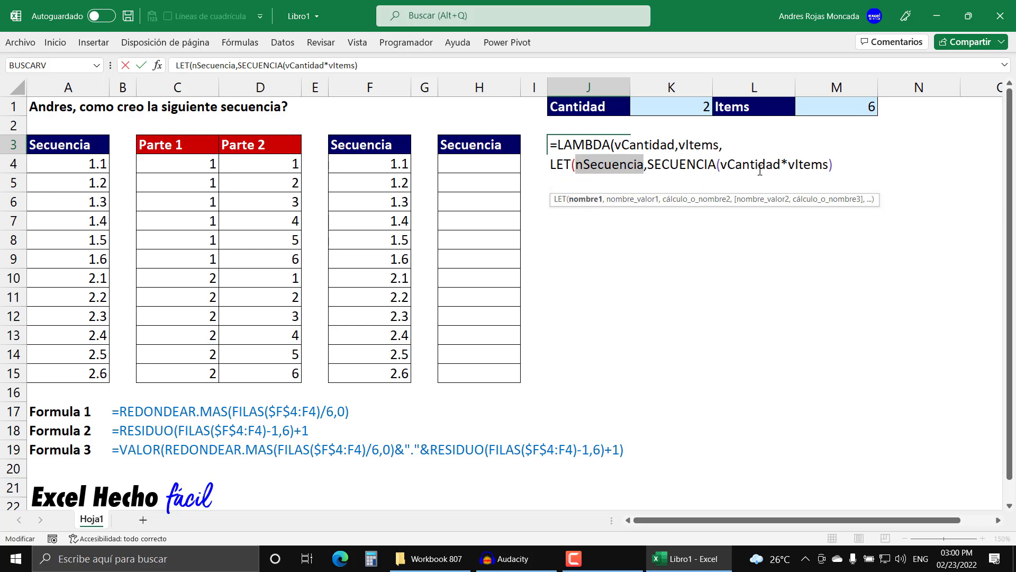
{"action": "left_click", "coordinate": [852, 164]}
{"action": "type", "text": ","}
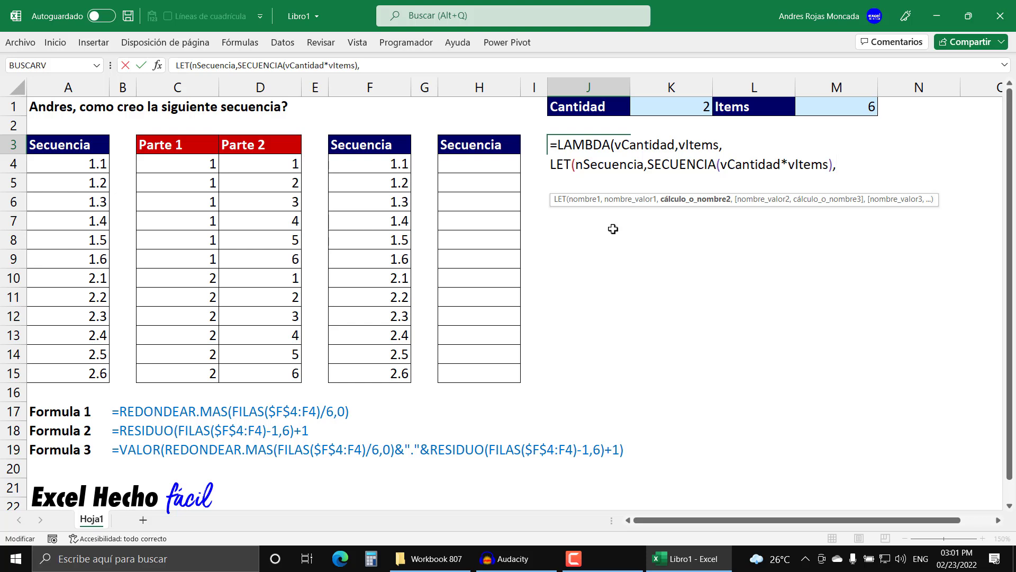
- On a new line of the formula, start a MAP function with nSecuencia as its array argument, followed by a comma
{"action": "key", "text": "alt+Return"}
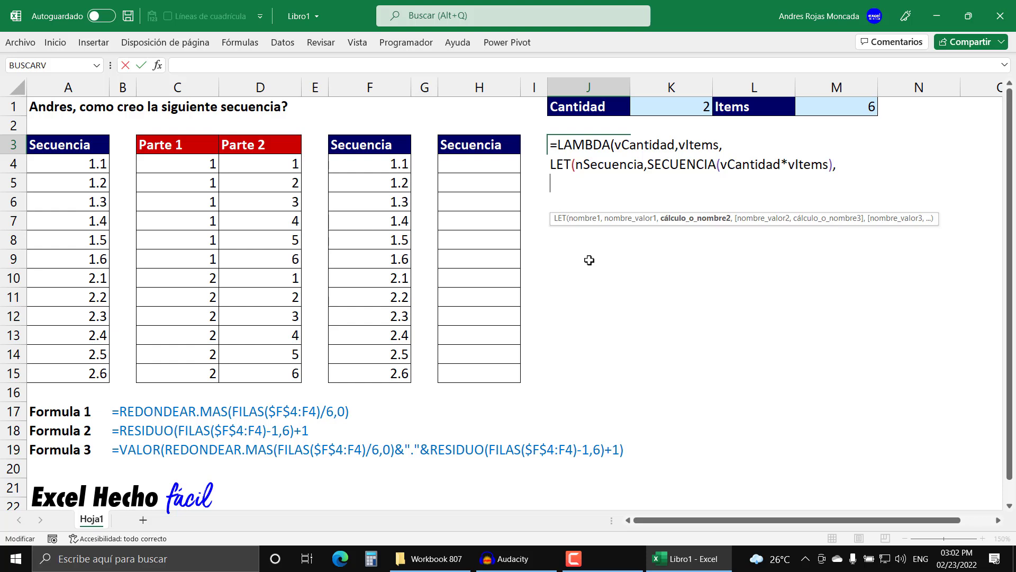
{"action": "type", "text": "ma"}
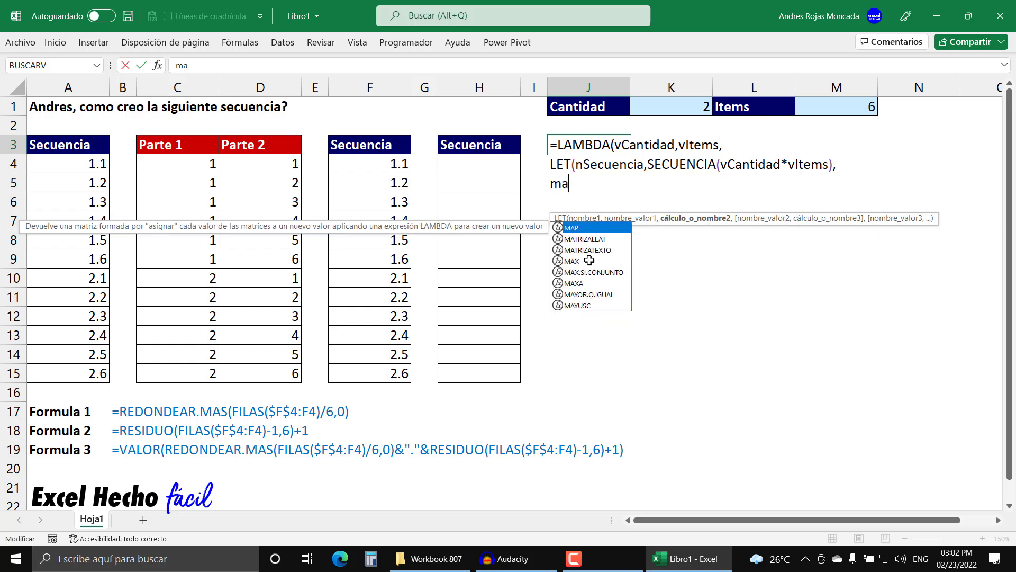
{"action": "key", "text": "Tab"}
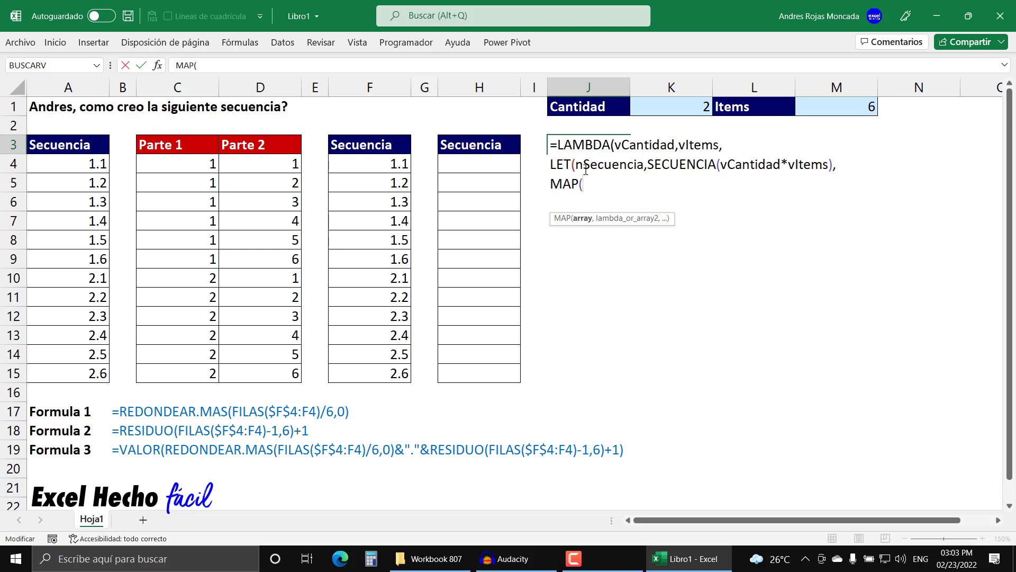
{"action": "type", "text": "nSecuencia"}
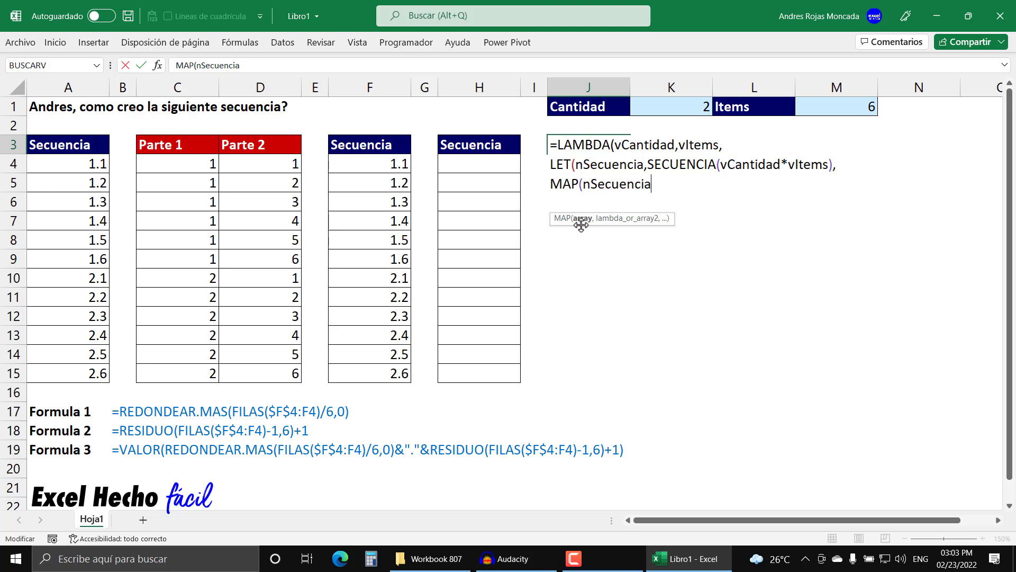
{"action": "left_click", "coordinate": [582, 186]}
{"action": "key", "text": "BackSpace"}
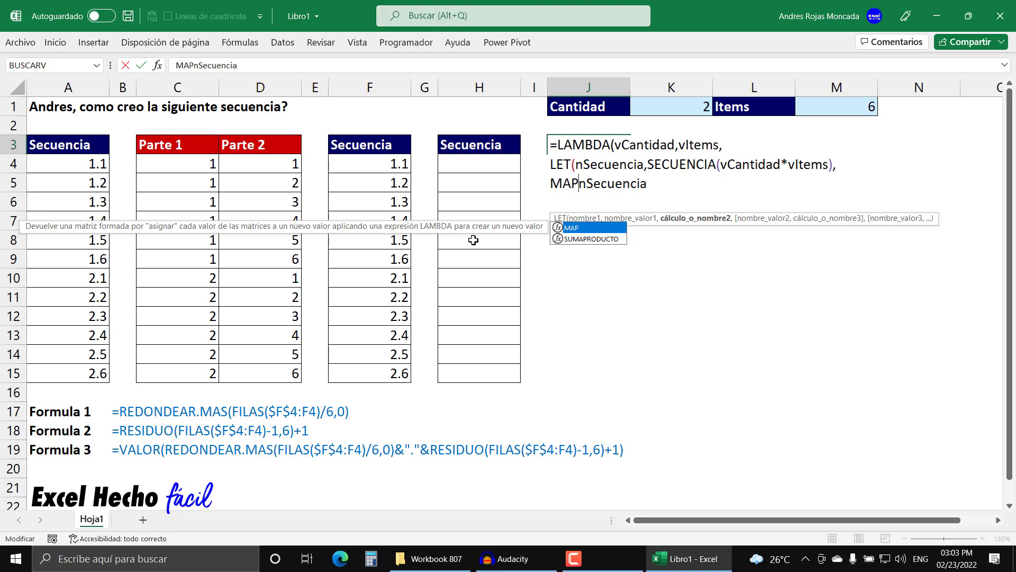
{"action": "type", "text": "("}
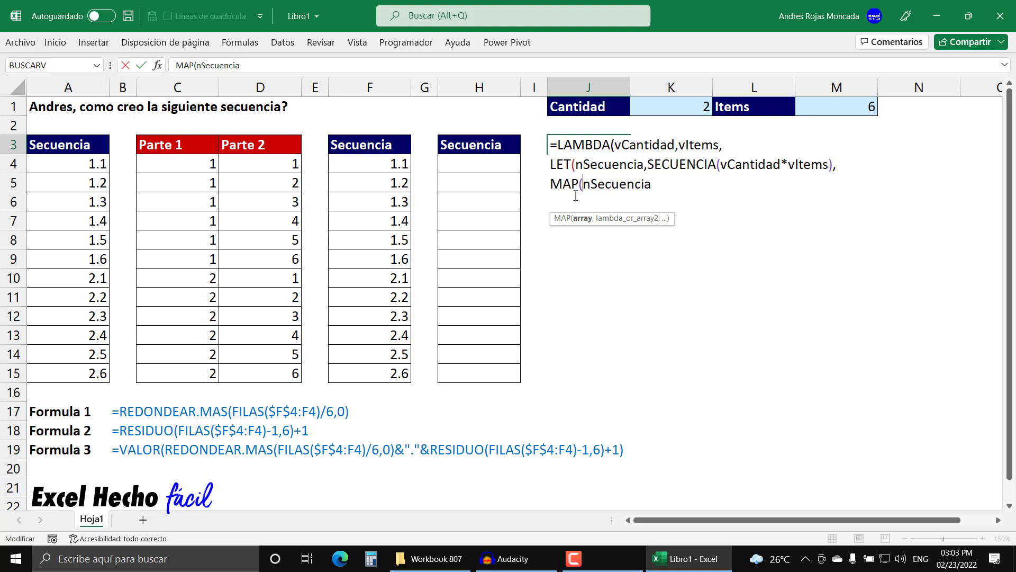
{"action": "left_click_drag", "start_coordinate": [583, 184], "coordinate": [657, 187]}
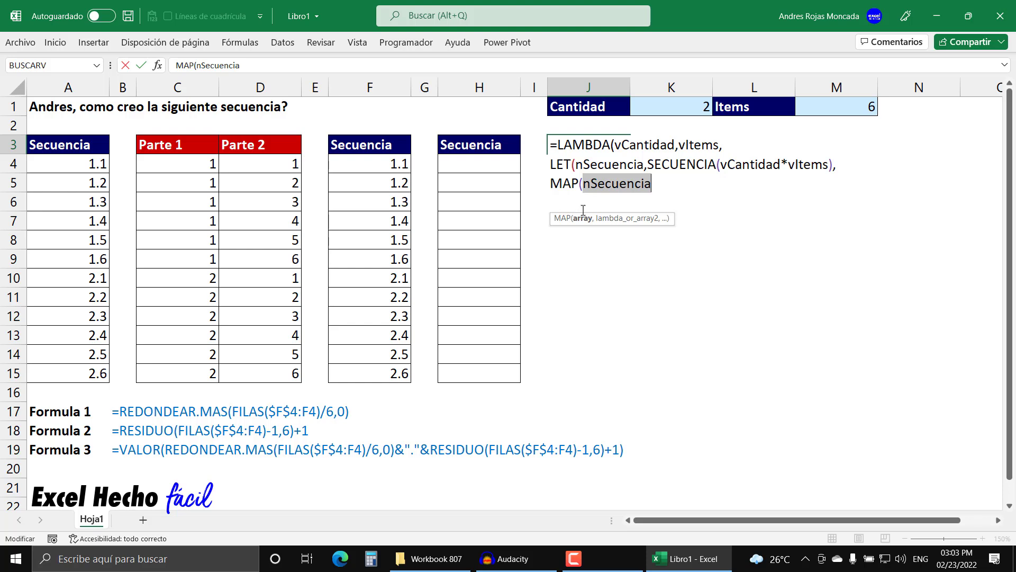
{"action": "left_click", "coordinate": [659, 184]}
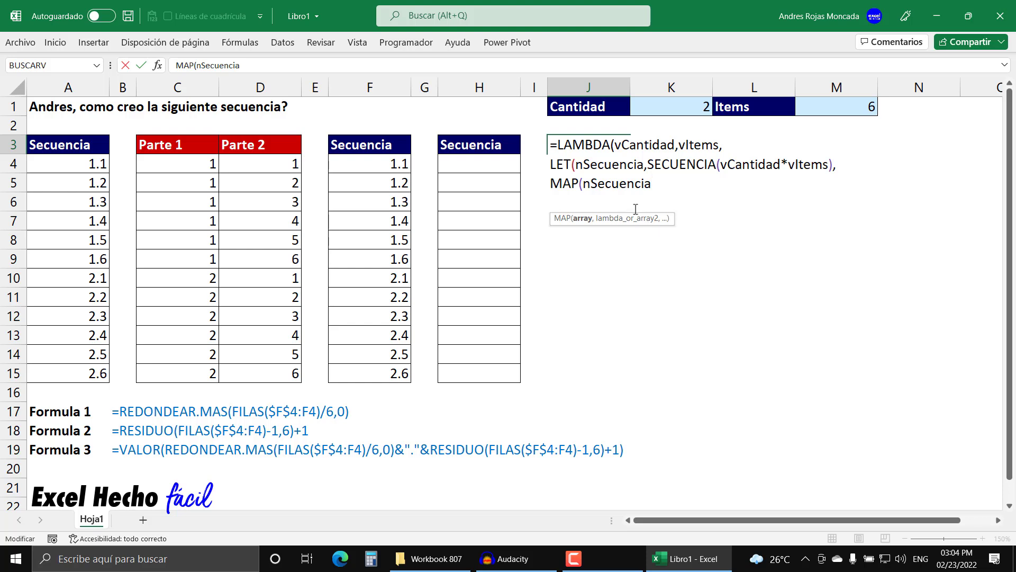
{"action": "type", "text": ","}
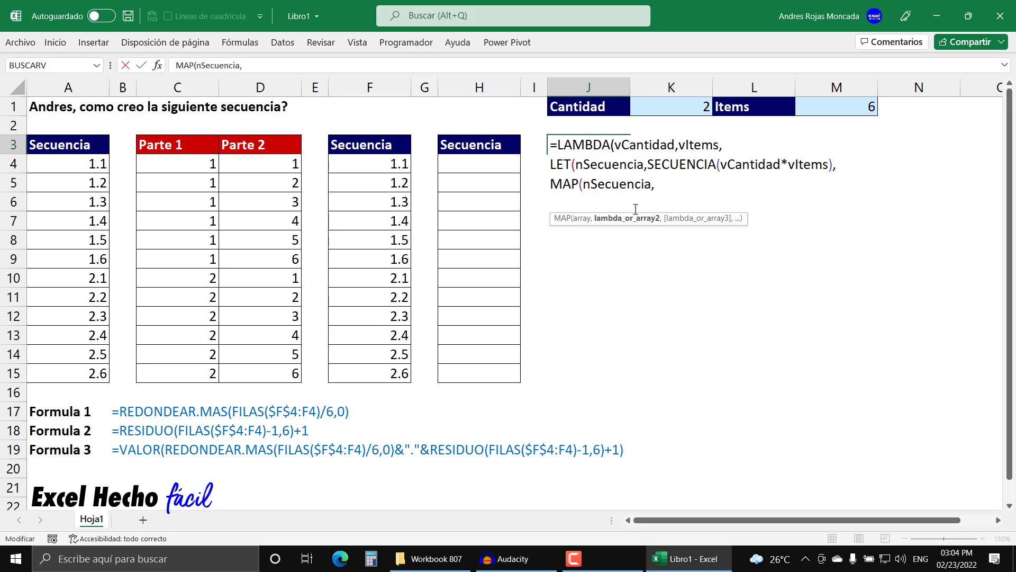
{"action": "type", "text": "LAMBDA(e"}
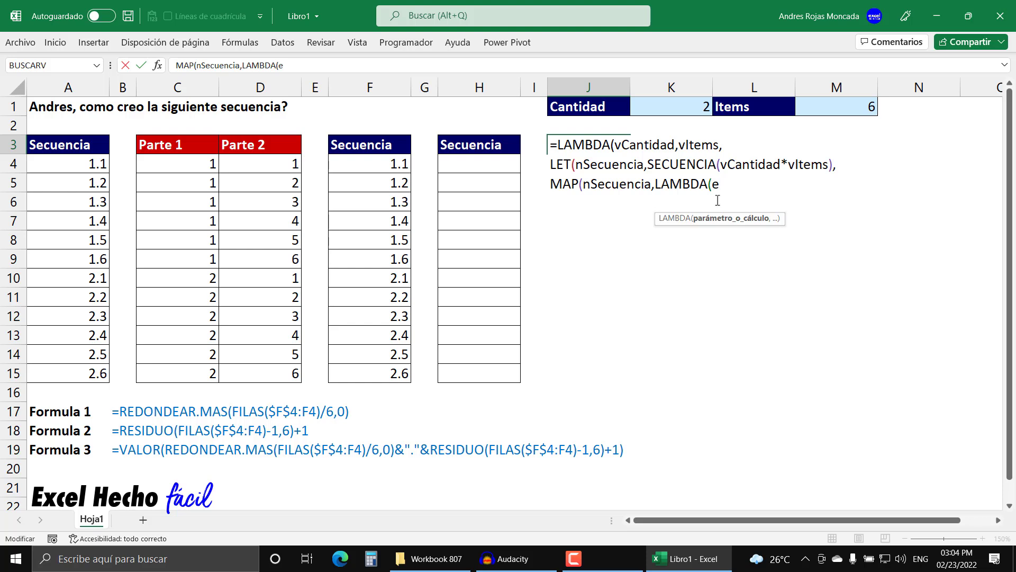
- Nest a LAMBDA function in MAP with the parameter eSecuencia, followed by a comma and a new line
{"action": "type", "text": "Secuencia"}
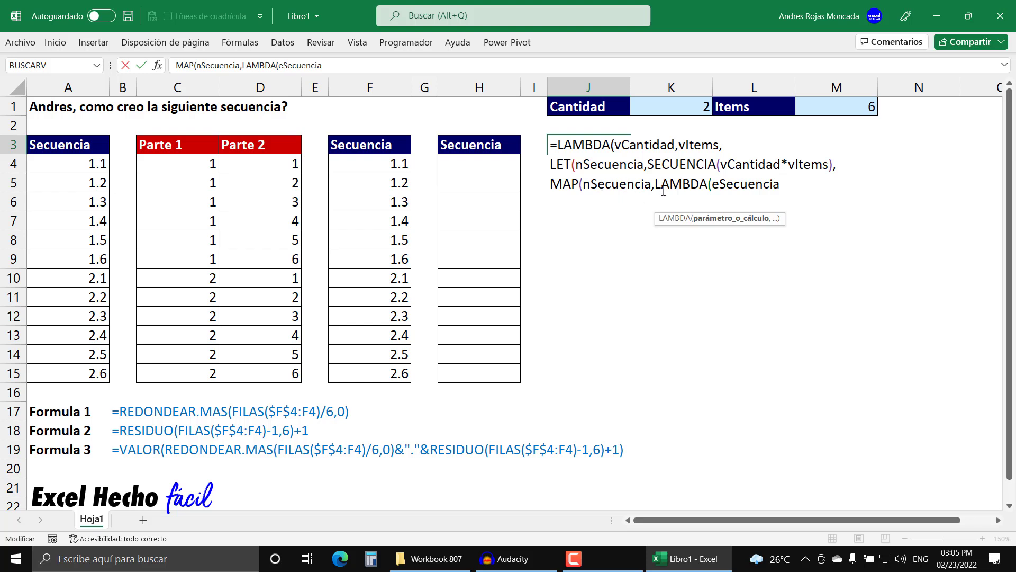
{"action": "left_click", "coordinate": [713, 185]}
{"action": "double_click", "coordinate": [729, 184]}
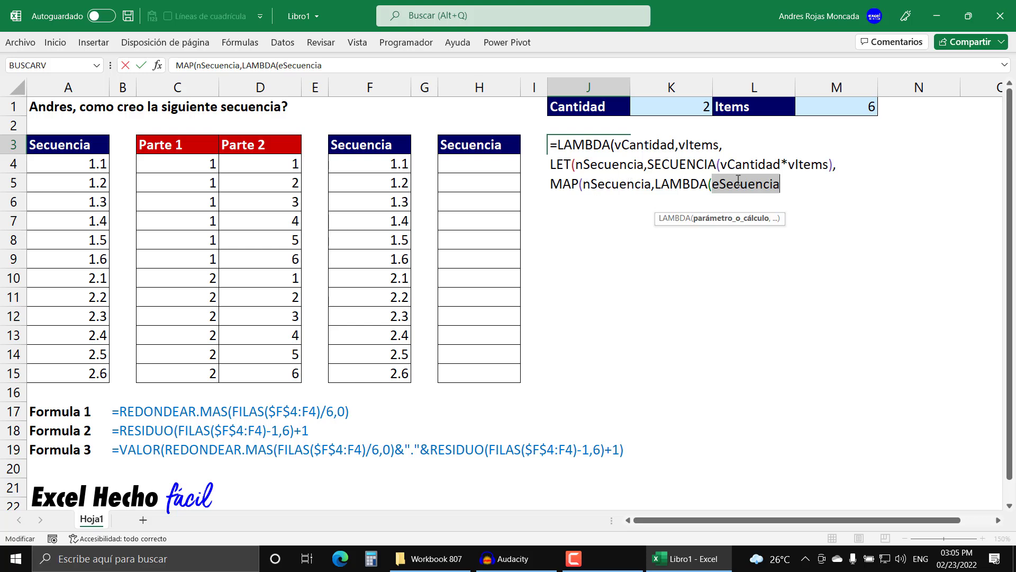
{"action": "left_click", "coordinate": [792, 186]}
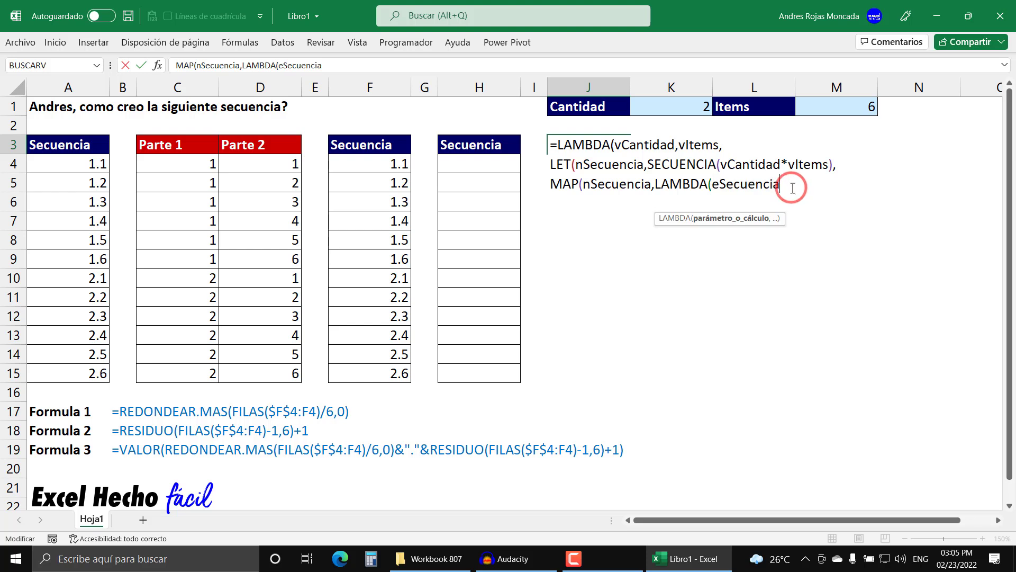
{"action": "type", "text": ","}
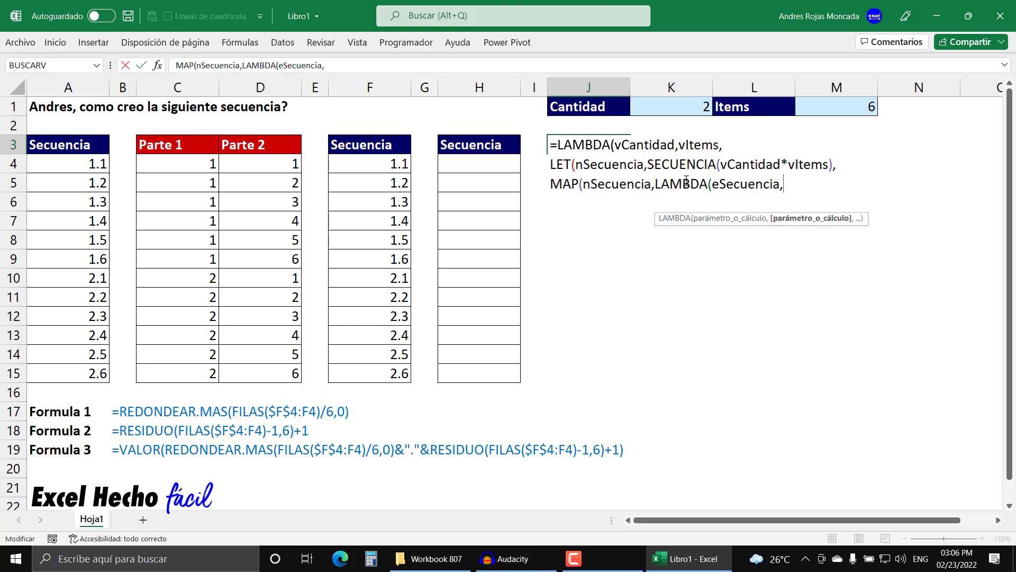
{"action": "key", "text": "alt+Return"}
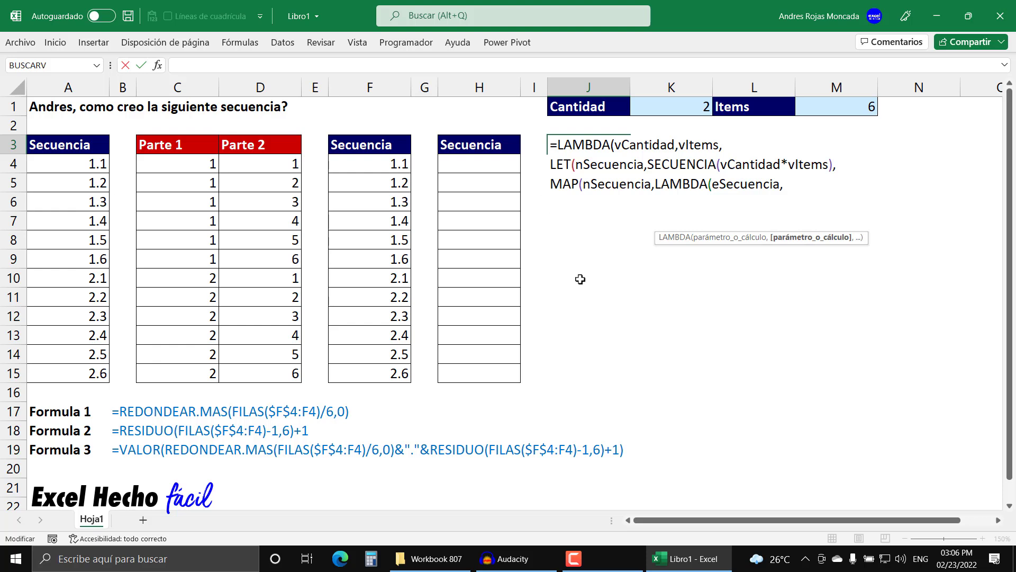
- Start a REDONDEAR.MAS function as the calculation of the inner LAMBDA, below its eSecuencia parameter
{"action": "type", "text": "redon"}
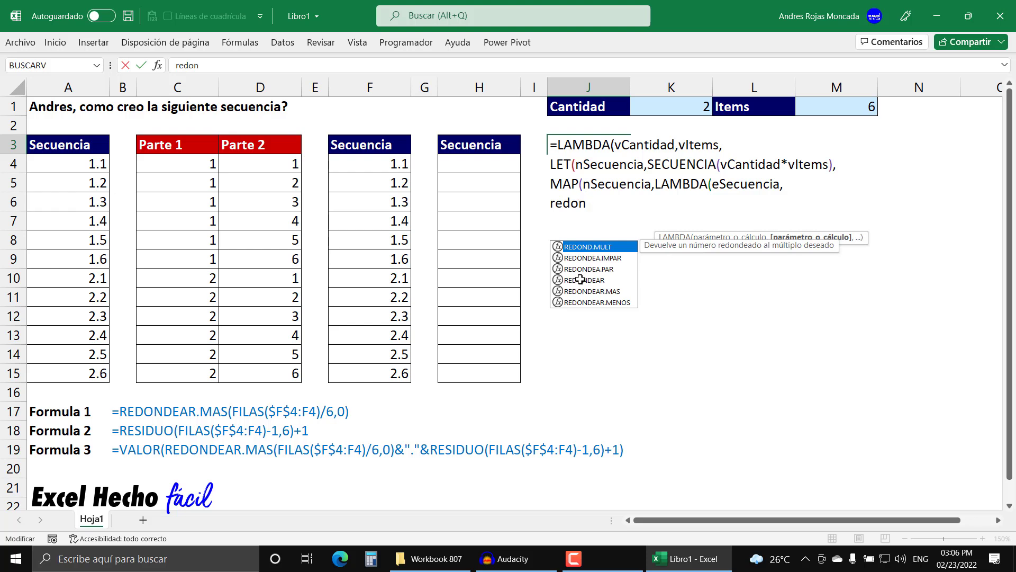
{"action": "key", "text": "Down"}
{"action": "key", "text": "Down"}
{"action": "key", "text": "Down"}
{"action": "key", "text": "Down"}
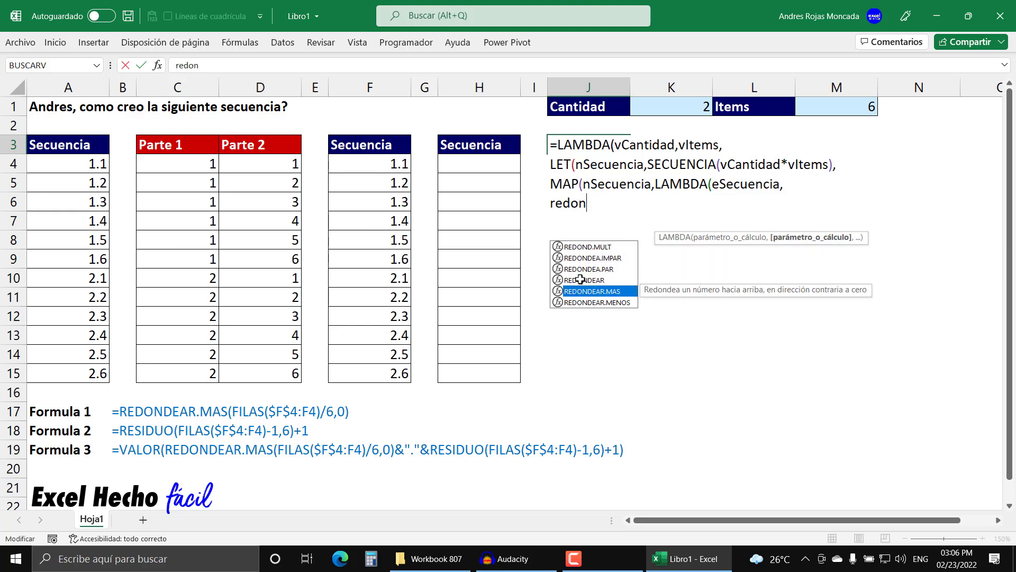
{"action": "key", "text": "Tab"}
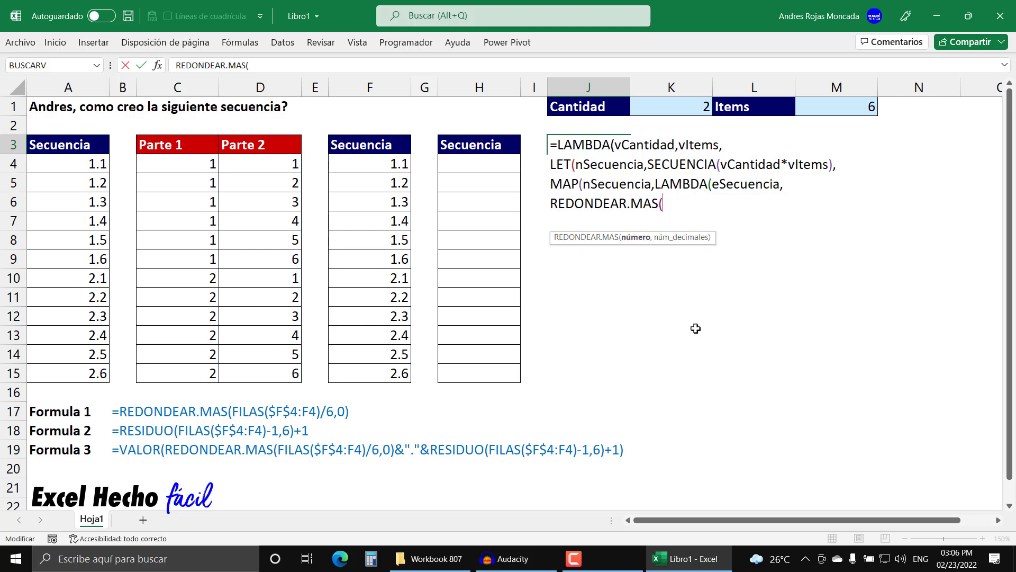
- Complete REDONDEAR.MAS with eSecuencia/vItems as the number and 0 decimals, and close its parenthesis
{"action": "type", "text": "esecu"}
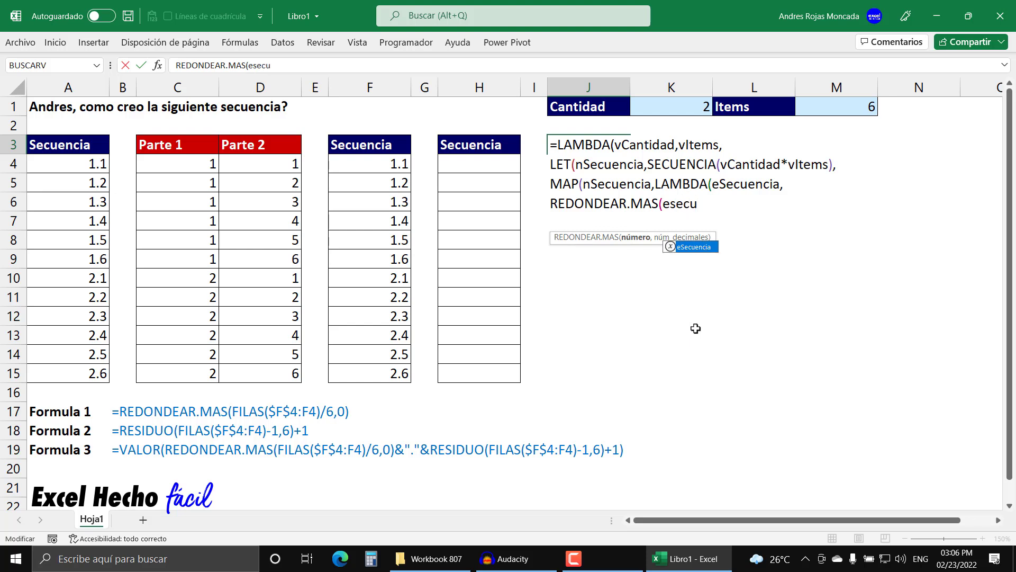
{"action": "key", "text": "Tab"}
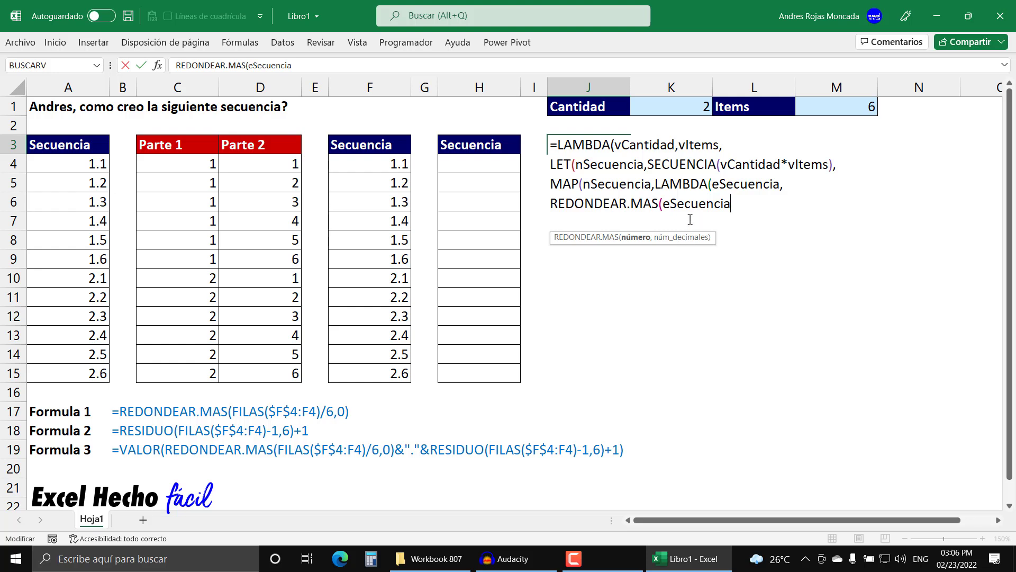
{"action": "type", "text": "/"}
{"action": "type", "text": "vItems"}
{"action": "type", "text": ",0"}
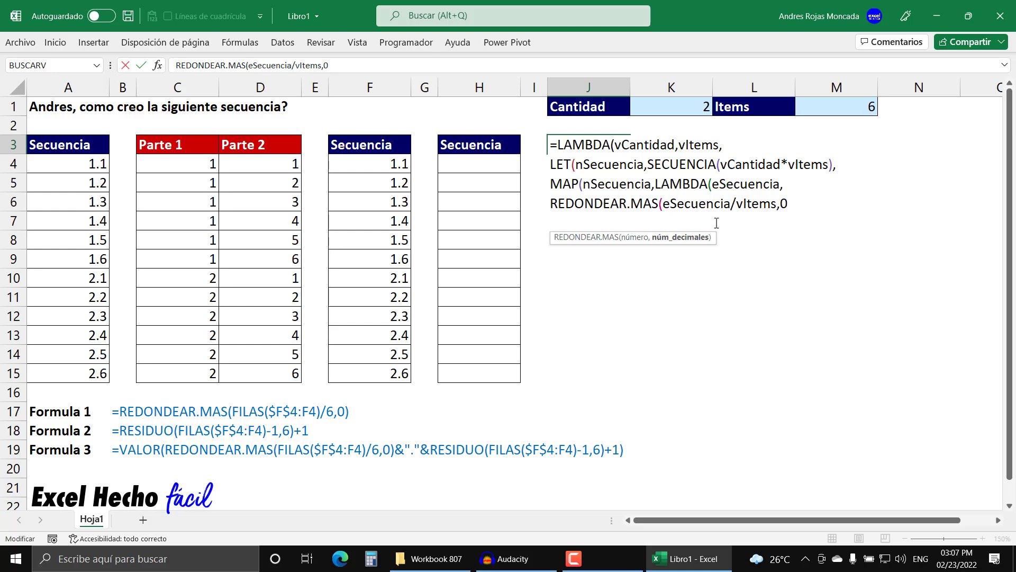
{"action": "double_click", "coordinate": [783, 203]}
{"action": "left_click", "coordinate": [798, 204]}
{"action": "type", "text": ")"}
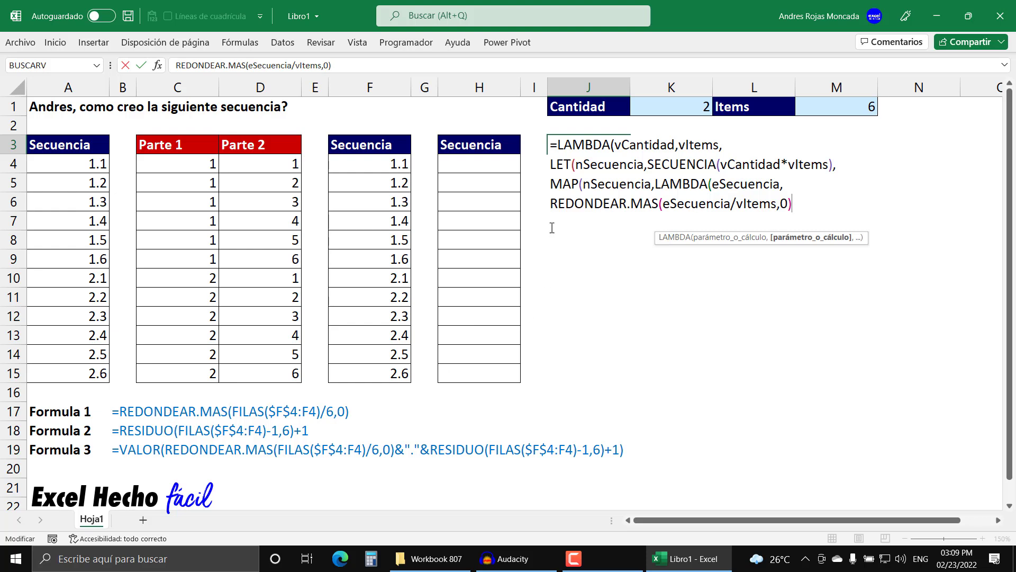
- Wrap the REDONDEAR.MAS expression in CONCAT as its first text and add "." as the second, followed by a comma
{"action": "left_click", "coordinate": [552, 205]}
{"action": "type", "text": "con"}
{"action": "key", "text": "Tab"}
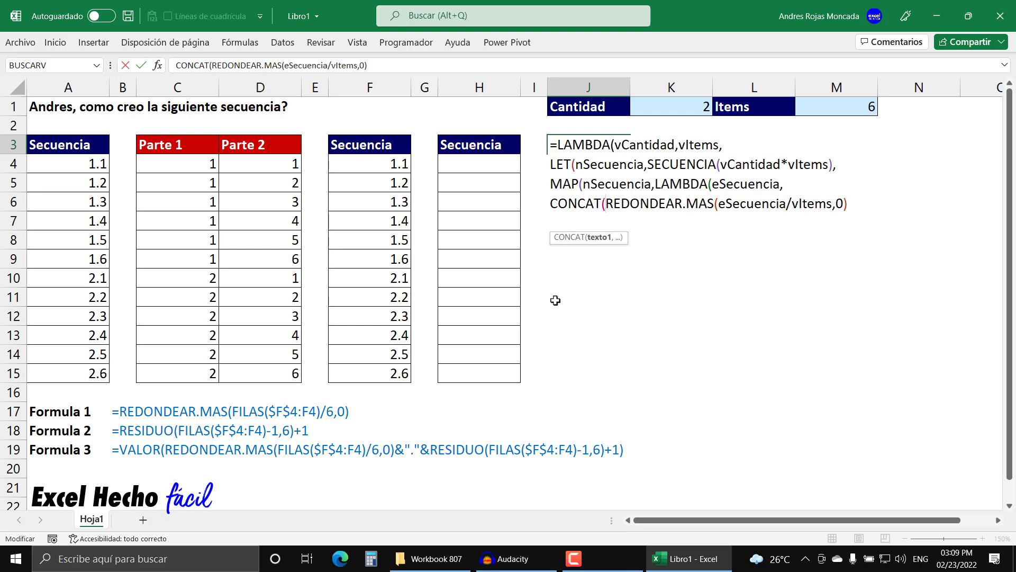
{"action": "left_click", "coordinate": [597, 237]}
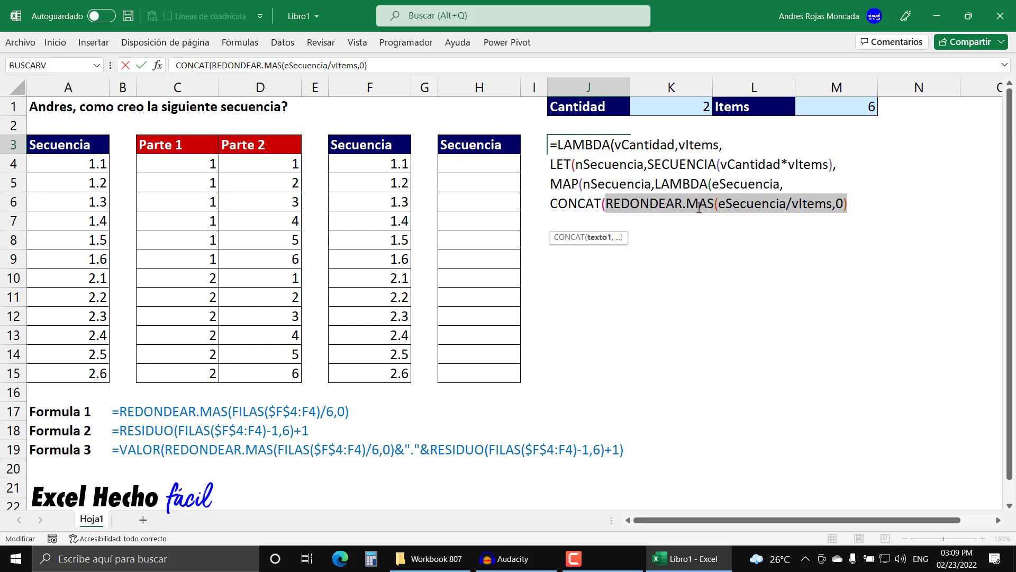
{"action": "left_click", "coordinate": [848, 203]}
{"action": "type", "text": ","}
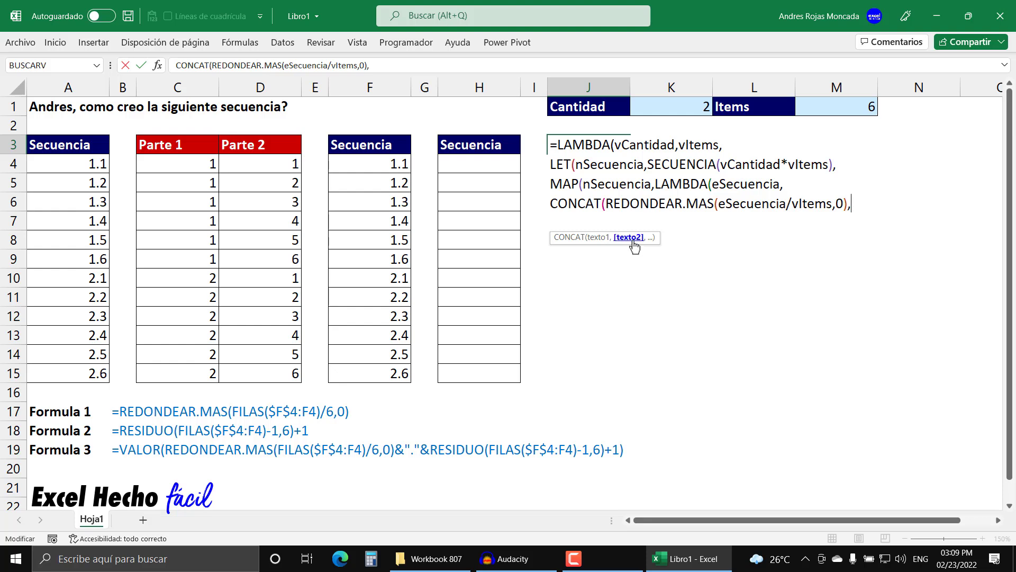
{"action": "type", "text": "\".\","}
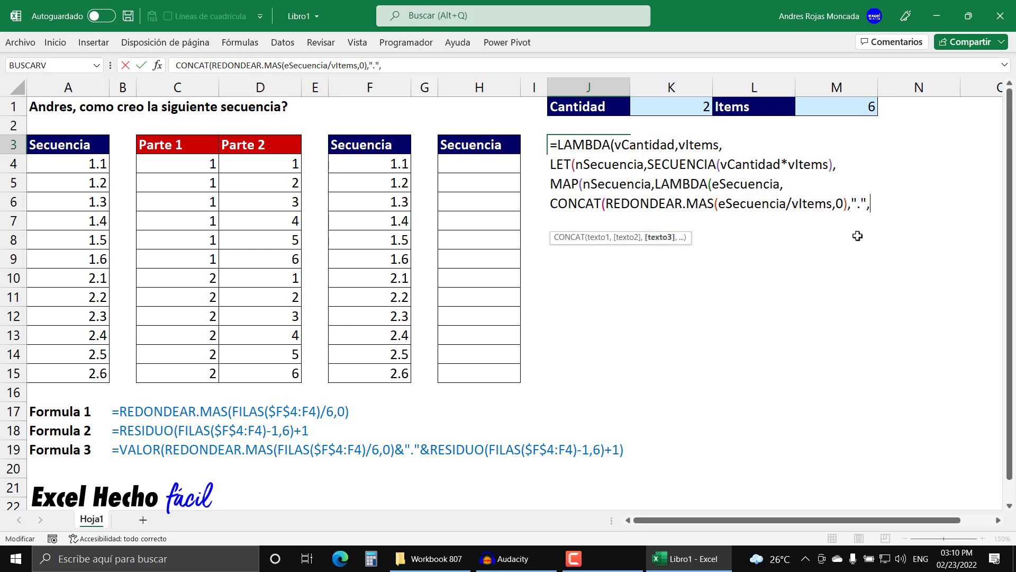
- Add RESIDUO as the third text of CONCAT, with eSecuencia as its number and vItems as its divisor
{"action": "type", "text": "resi"}
{"action": "key", "text": "Tab"}
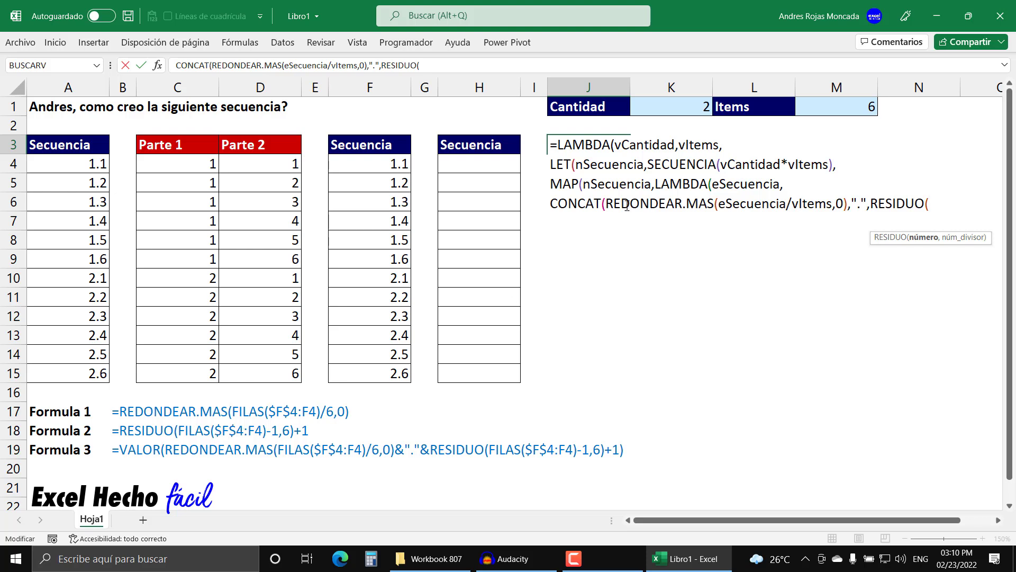
{"action": "type", "text": "eSecuencia"}
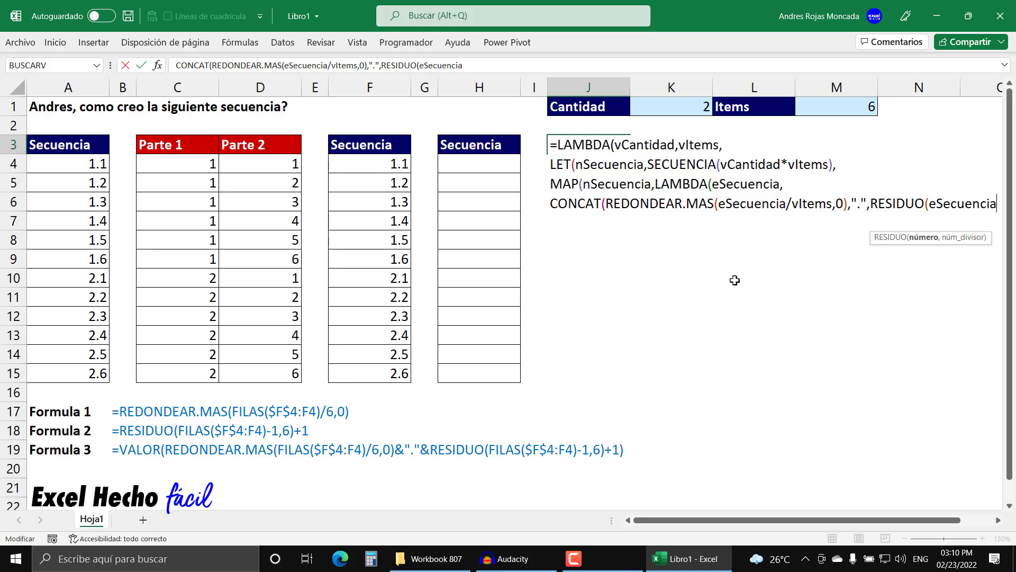
{"action": "type", "text": ","}
{"action": "type", "text": "vItems"}
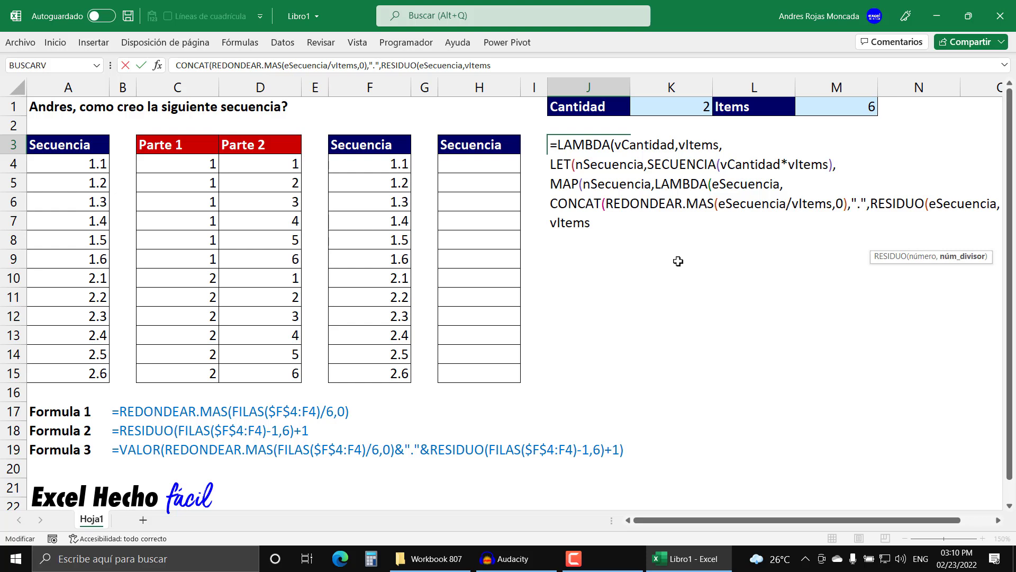
- Highlight the number and divisor arguments of RESIDUO in turn, and return the cursor to the end of vItems
{"action": "left_click", "coordinate": [922, 256]}
{"action": "left_click", "coordinate": [956, 256]}
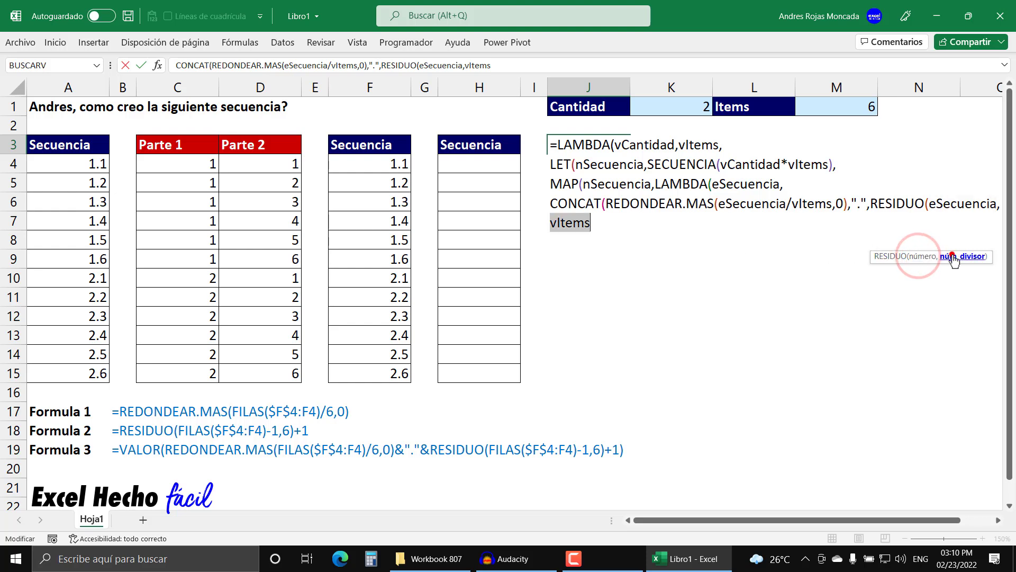
{"action": "left_click", "coordinate": [927, 257]}
{"action": "left_click", "coordinate": [950, 257]}
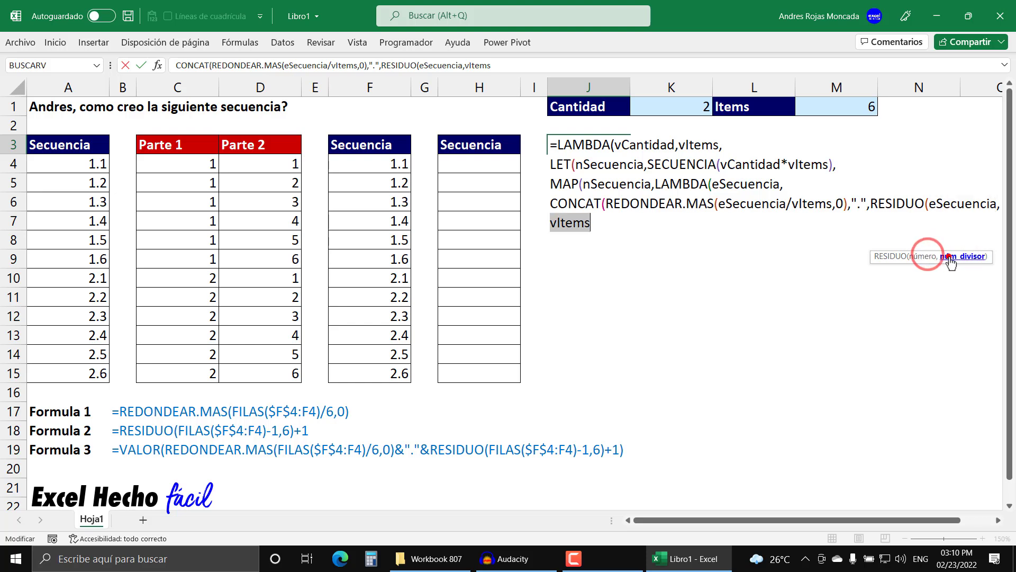
{"action": "left_click", "coordinate": [592, 225]}
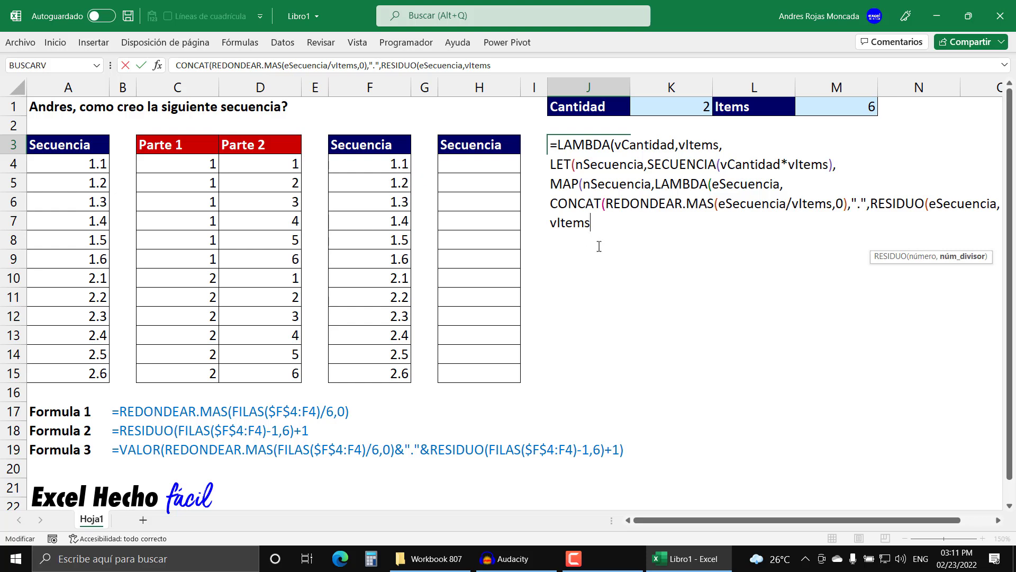
- Change RESIDUO's number to (eSecuencia)-1, with eSecuencia in its own parentheses, and highlight that argument
{"action": "left_click", "coordinate": [930, 204]}
{"action": "type", "text": "("}
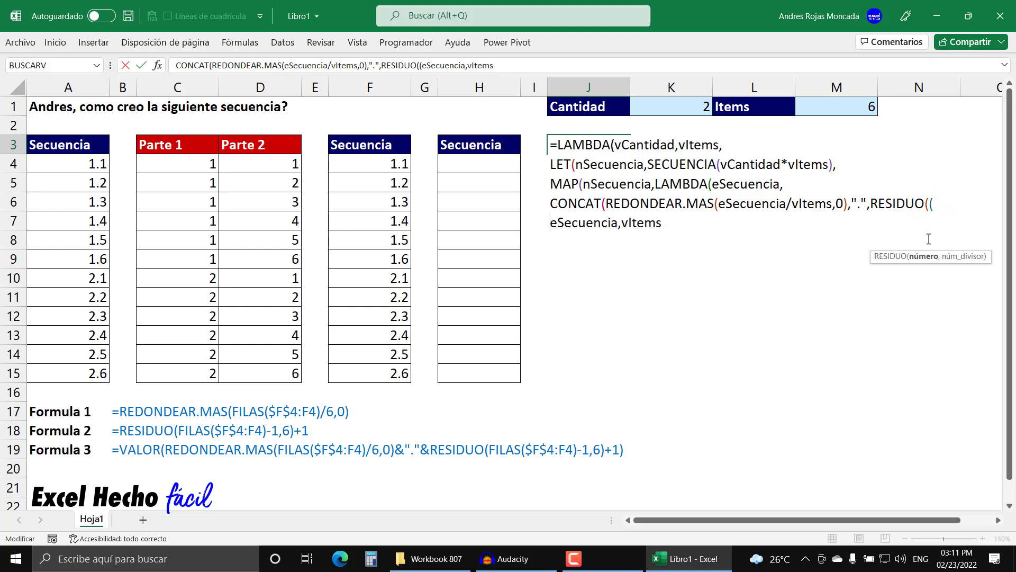
{"action": "left_click", "coordinate": [617, 222]}
{"action": "type", "text": ")"}
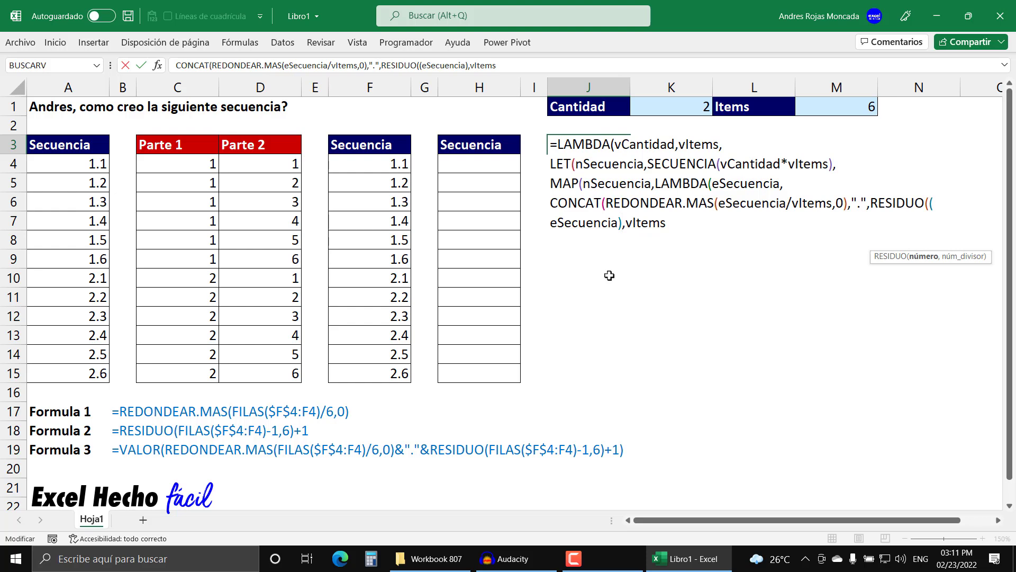
{"action": "type", "text": "-1"}
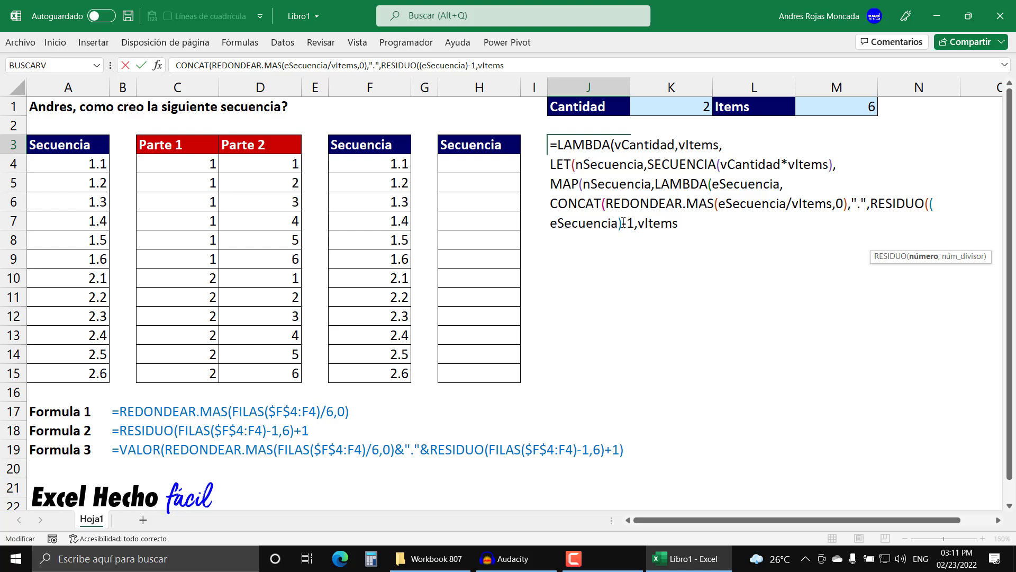
{"action": "left_click", "coordinate": [928, 204]}
{"action": "left_click", "coordinate": [922, 256]}
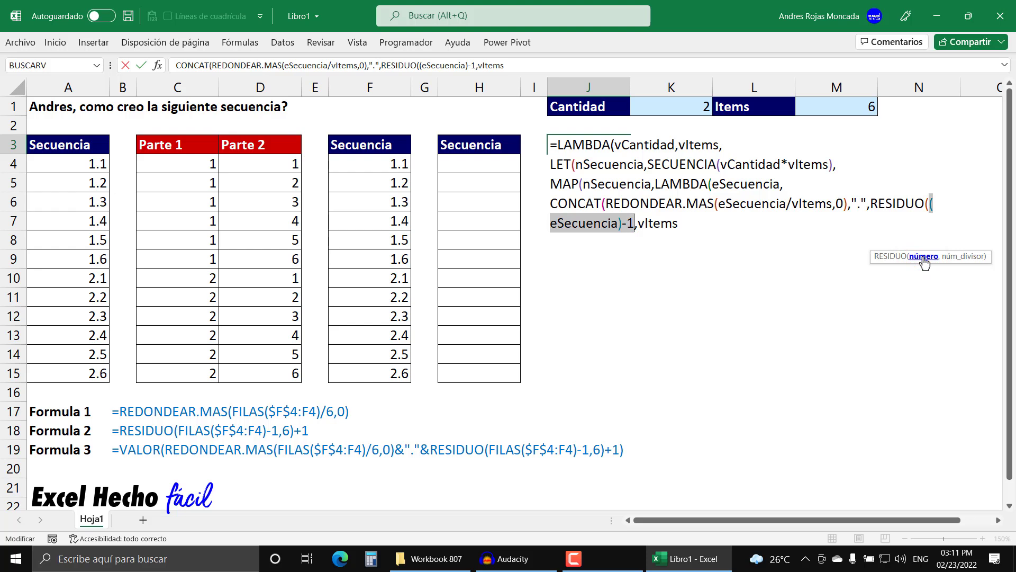
- Close RESIDUO's parenthesis after vItems and add +1 to its result
{"action": "left_click", "coordinate": [688, 224]}
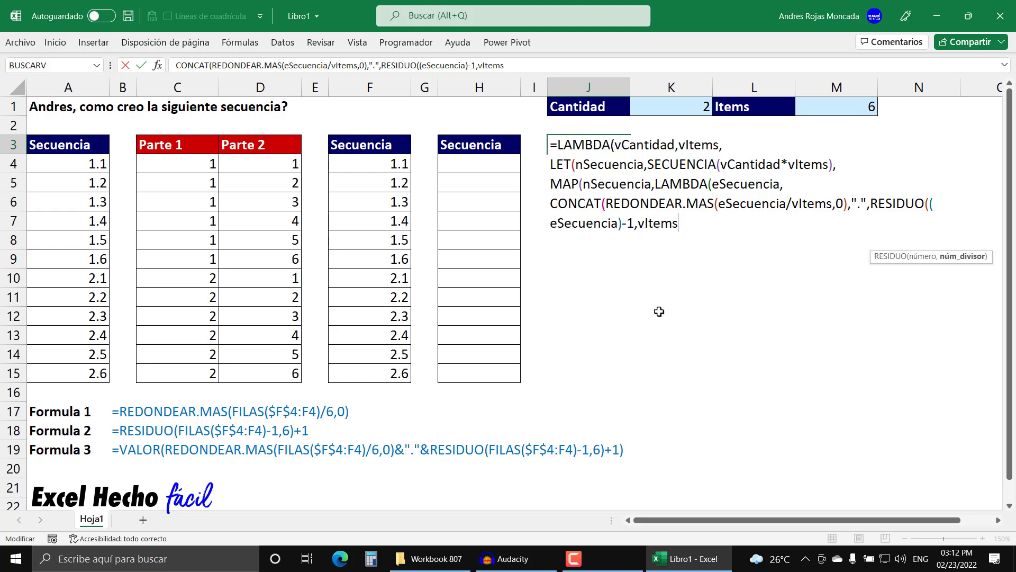
{"action": "type", "text": ")+1"}
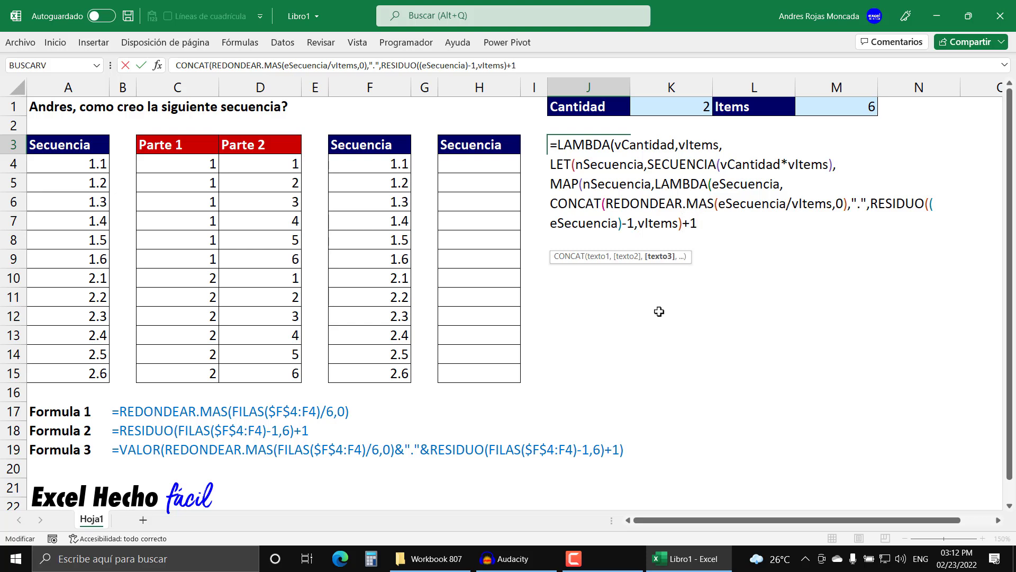
- Enclose the whole RESIDUO(...)+1 expression, CONCAT's third text, in parentheses and highlight it
{"action": "left_click", "coordinate": [659, 256]}
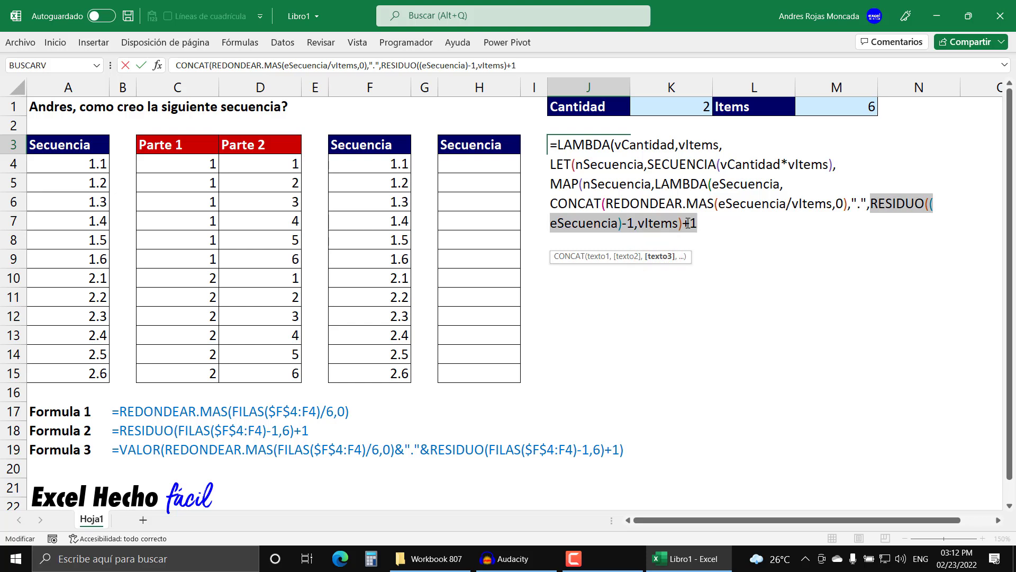
{"action": "left_click", "coordinate": [871, 204]}
{"action": "type", "text": "("}
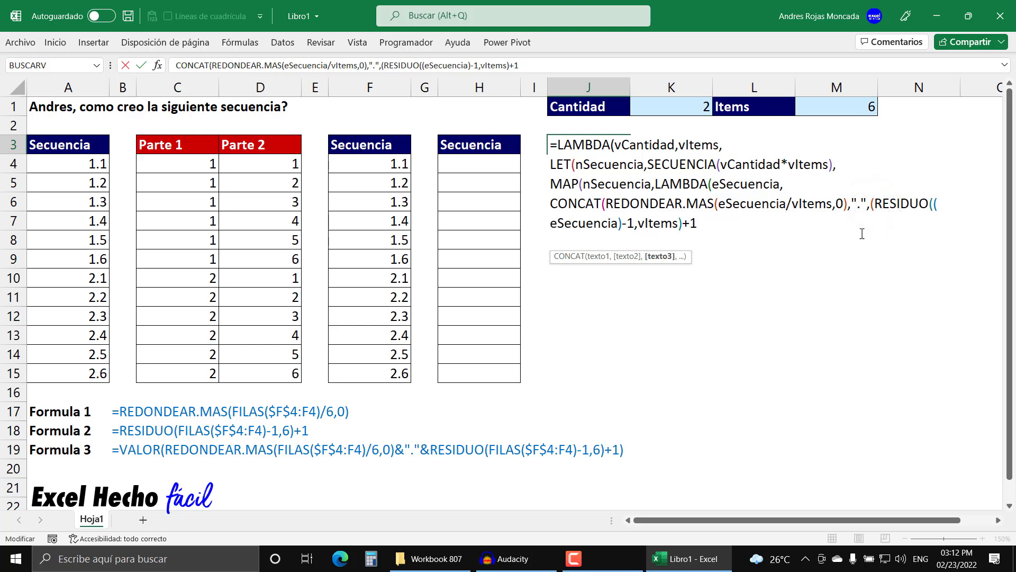
{"action": "left_click", "coordinate": [729, 224]}
{"action": "type", "text": ")"}
{"action": "left_click", "coordinate": [872, 204], "text": "shift"}
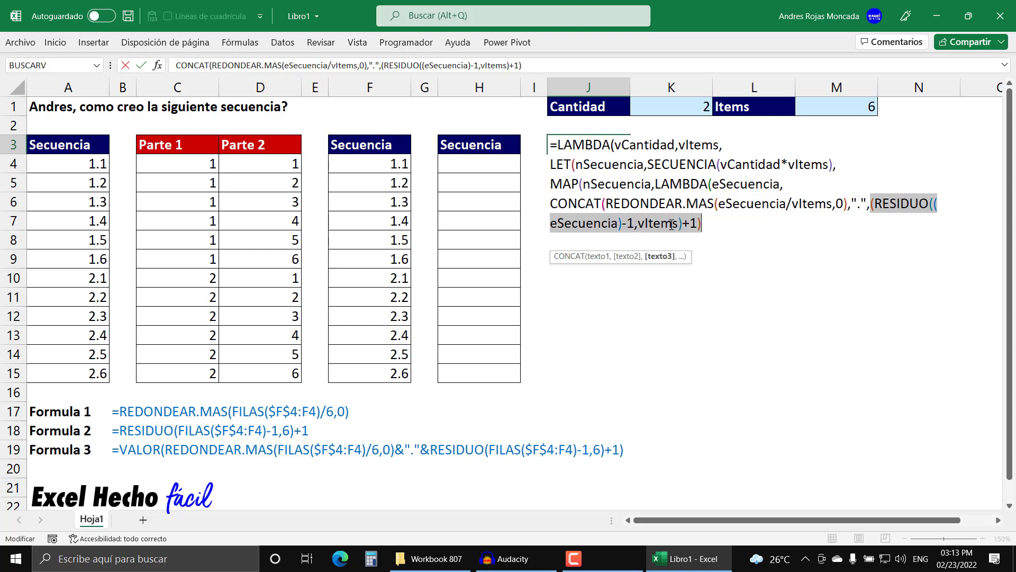
- Close the parentheses of CONCAT, the inner LAMBDA, MAP, LET and the outer LAMBDA at the formula's end
{"action": "left_click", "coordinate": [706, 225]}
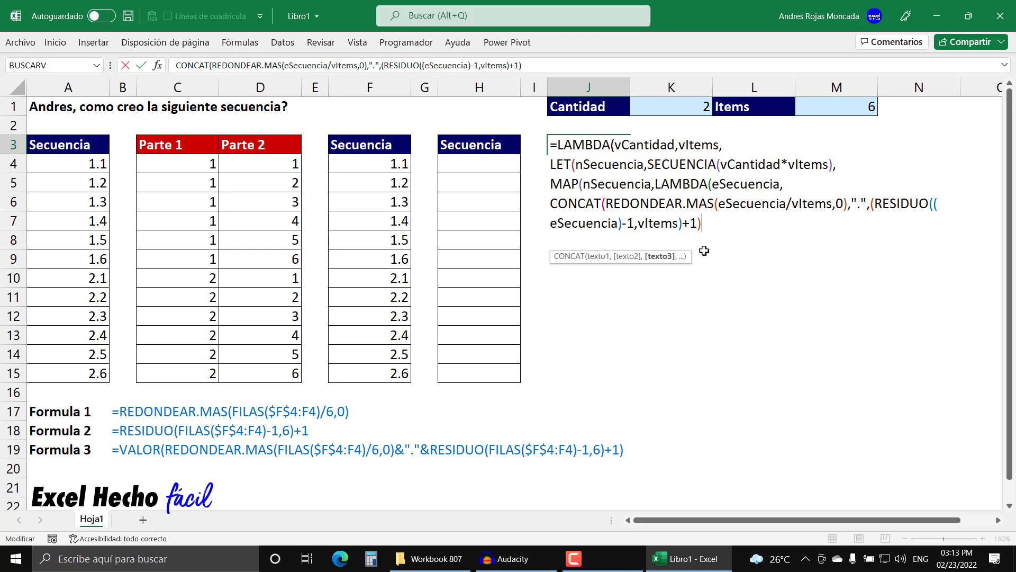
{"action": "type", "text": ")"}
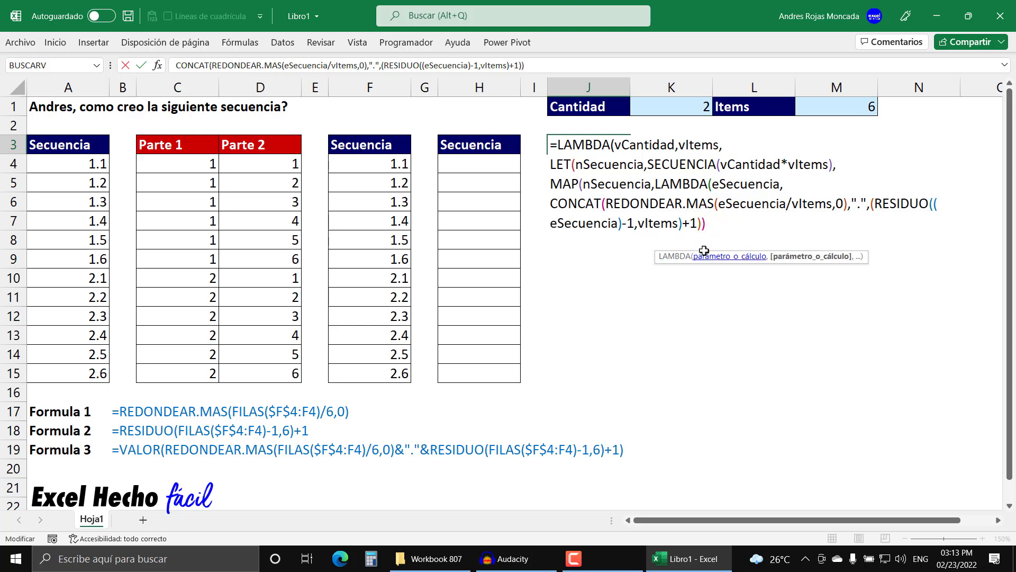
{"action": "type", "text": ")"}
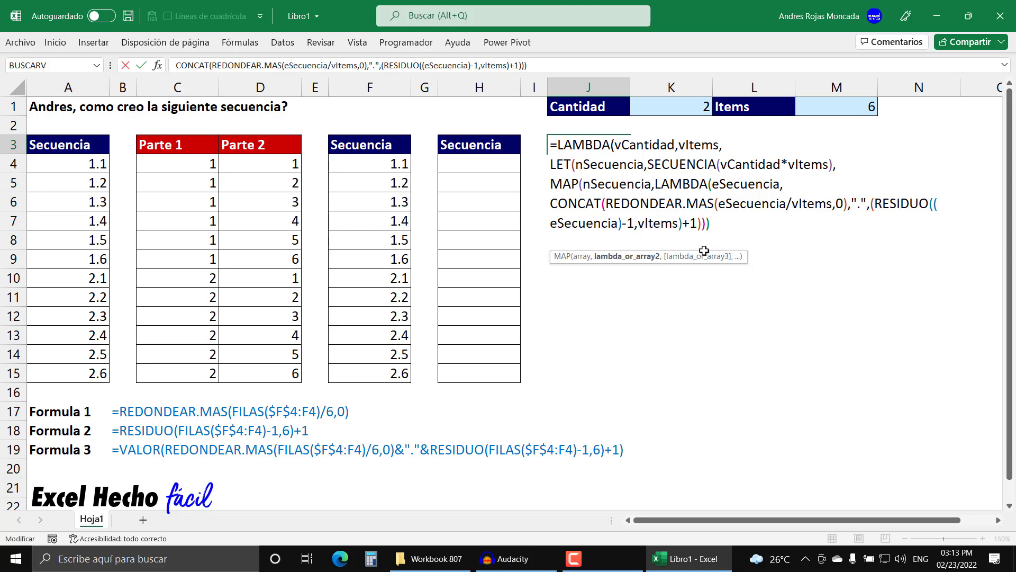
{"action": "type", "text": ")"}
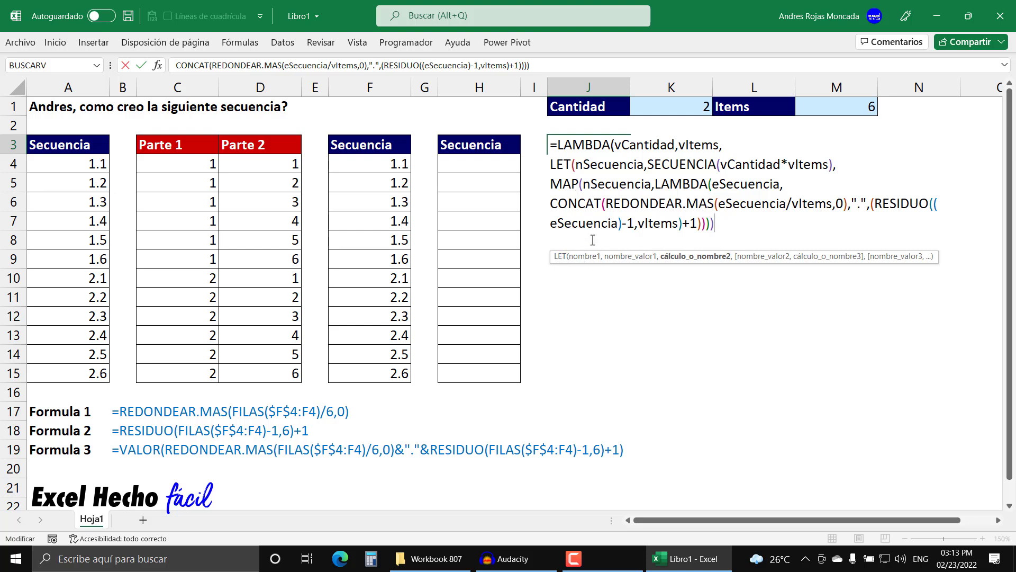
{"action": "type", "text": ")"}
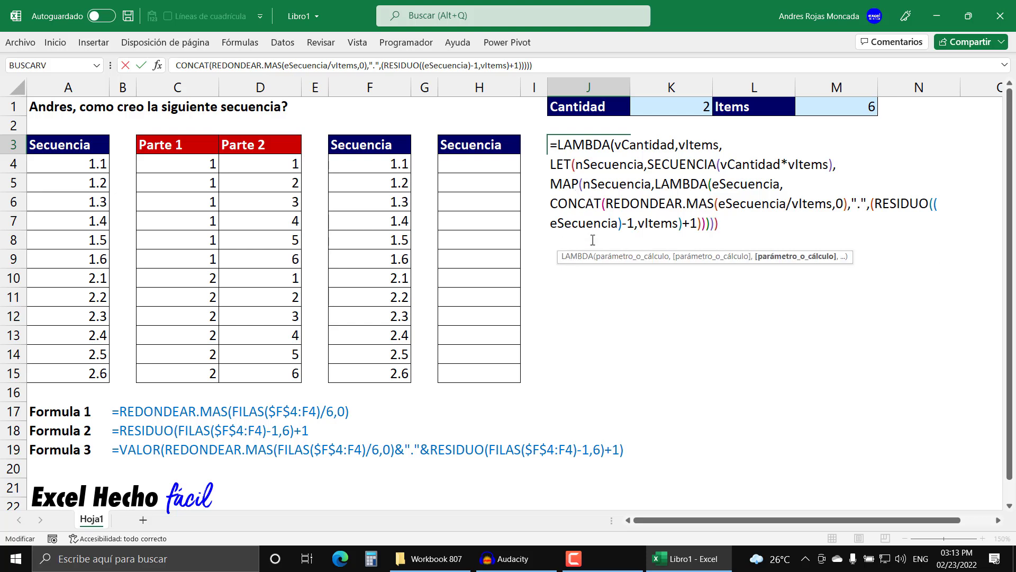
{"action": "type", "text": ")"}
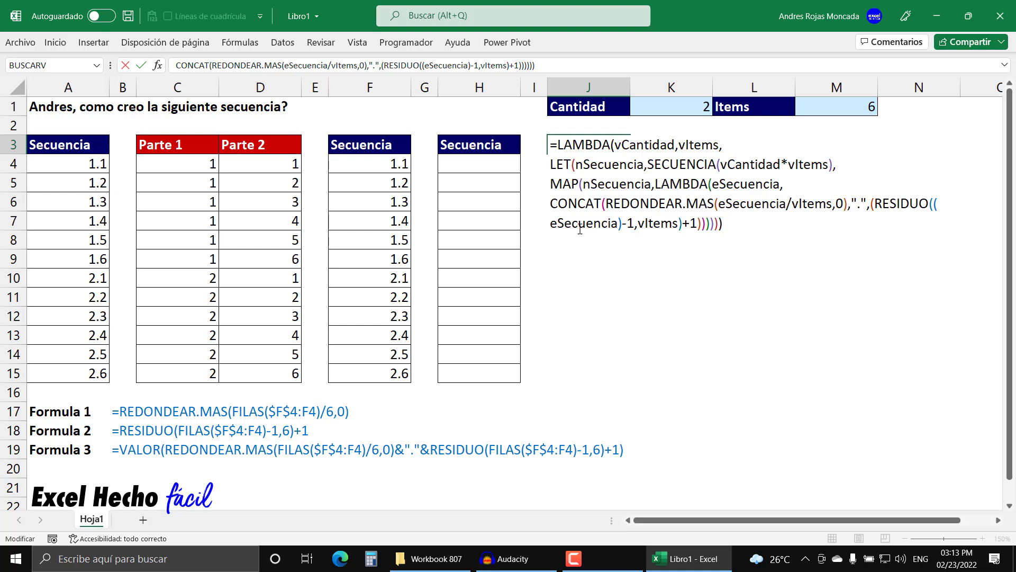
- Copy the full LAMBDA formula text, enter the formula in J3, and select that cell again
{"action": "left_click_drag", "start_coordinate": [733, 227], "coordinate": [554, 143]}
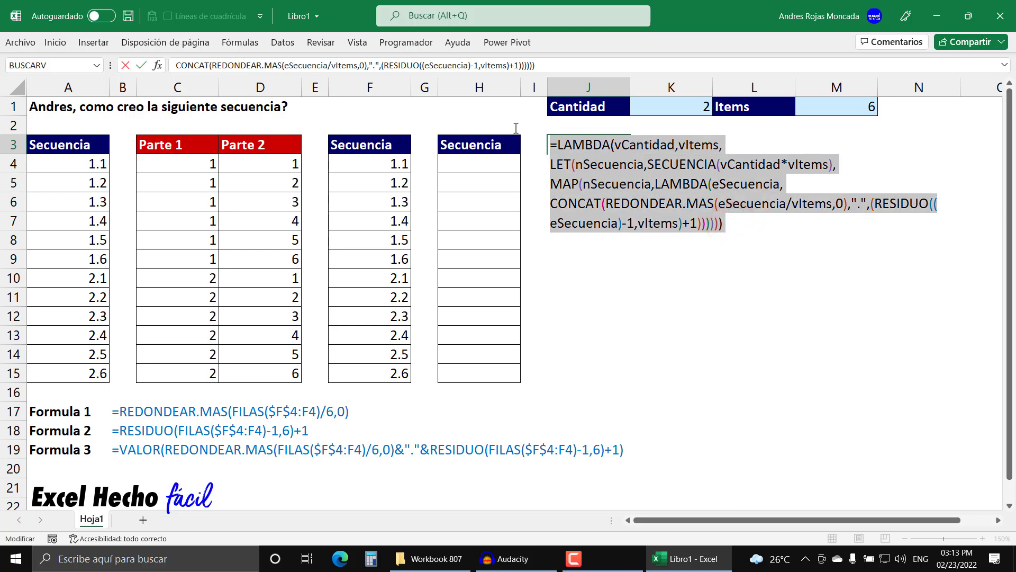
{"action": "key", "text": "ctrl+c"}
{"action": "left_click", "coordinate": [733, 222]}
{"action": "key", "text": "Return"}
{"action": "left_click", "coordinate": [578, 144]}
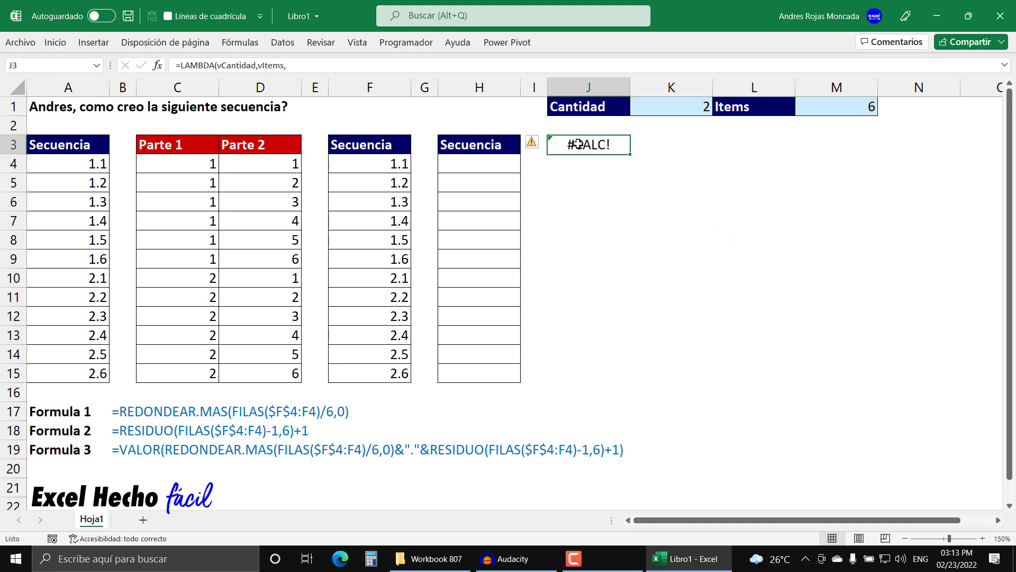
- Start a new defined name called CrearSecuencia in the name manager
{"action": "left_click", "coordinate": [251, 43]}
{"action": "left_click", "coordinate": [476, 84]}
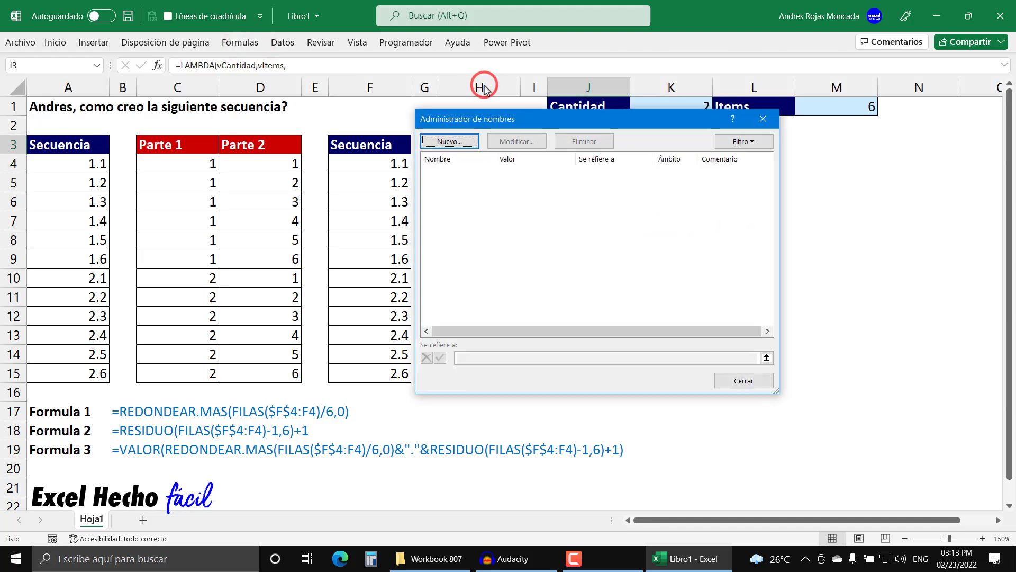
{"action": "left_click", "coordinate": [473, 142]}
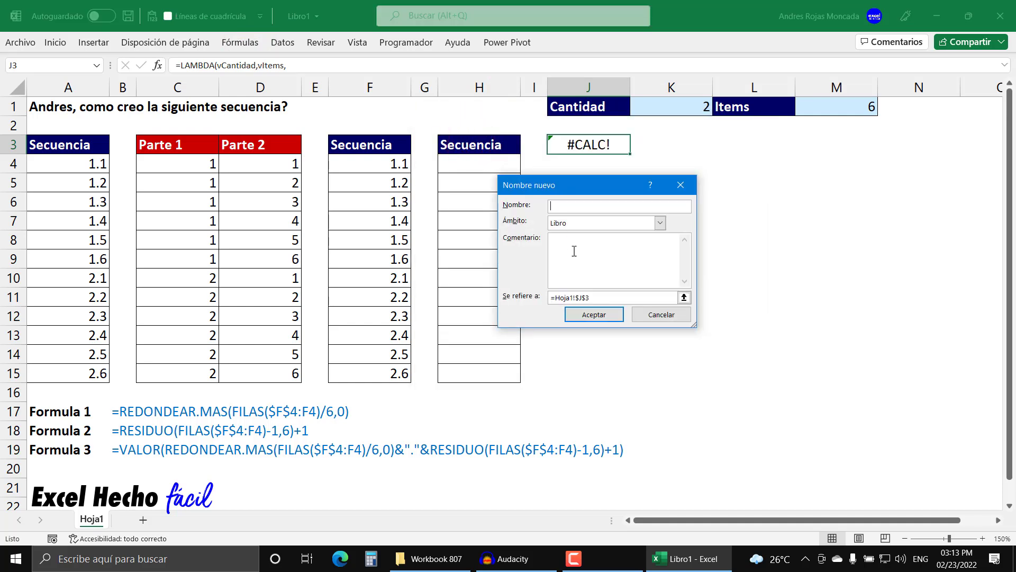
{"action": "type", "text": "CrearSecuencia"}
- Replace the name's cell reference with the copied LAMBDA formula, save the name, and close the name manager
{"action": "left_click", "coordinate": [683, 297]}
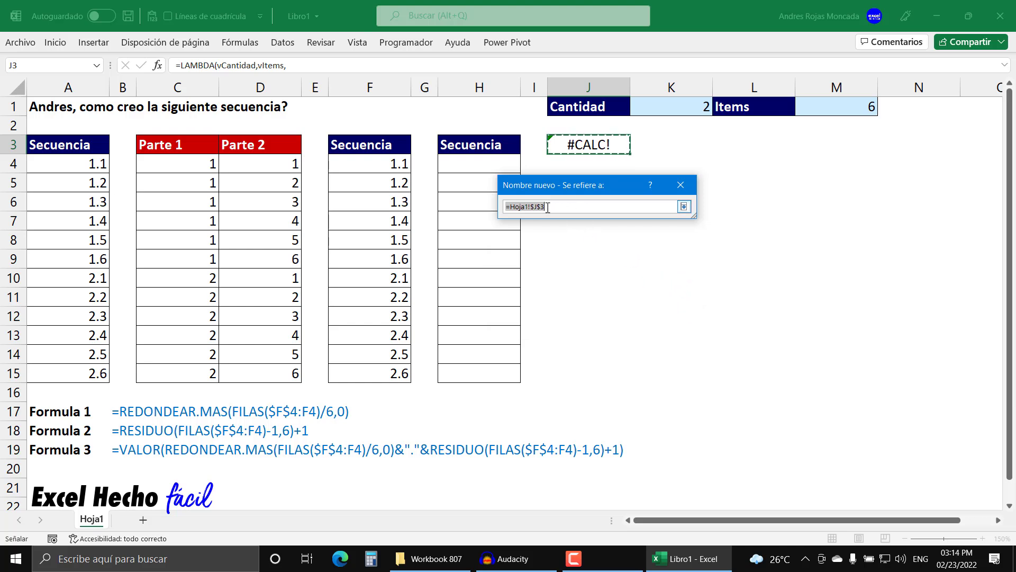
{"action": "key", "text": "BackSpace"}
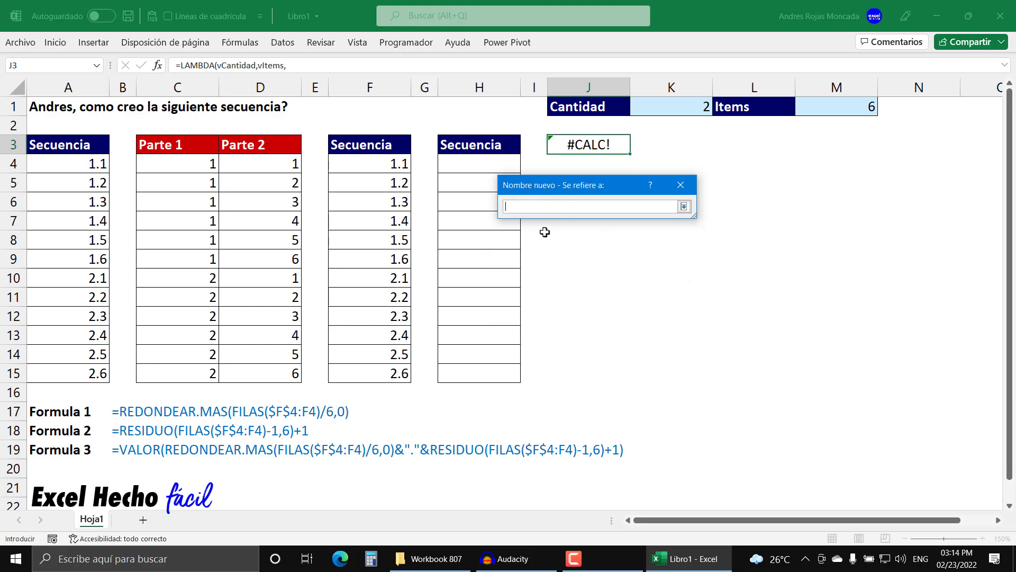
{"action": "key", "text": "ctrl+v"}
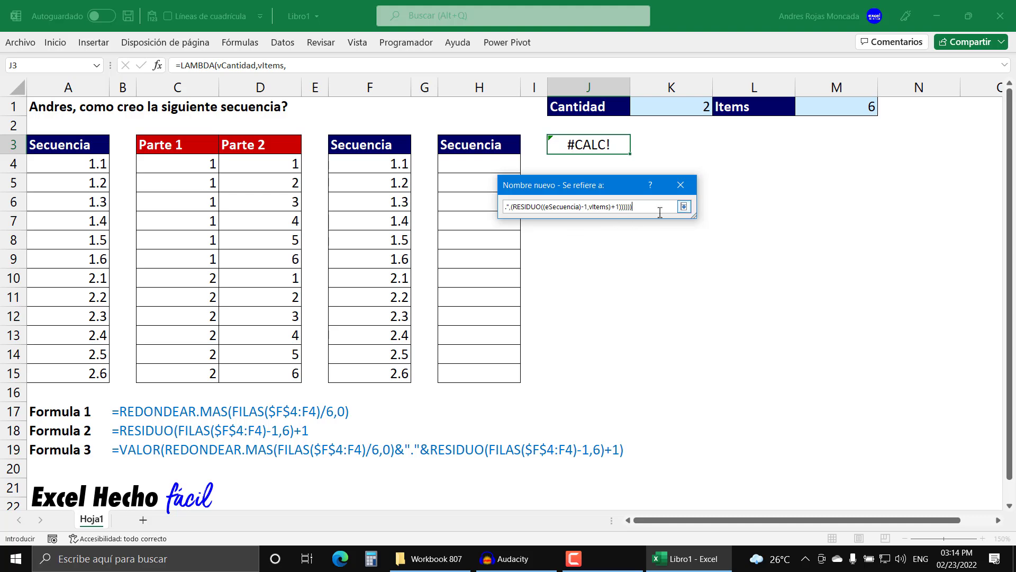
{"action": "left_click", "coordinate": [684, 207]}
{"action": "left_click", "coordinate": [602, 319]}
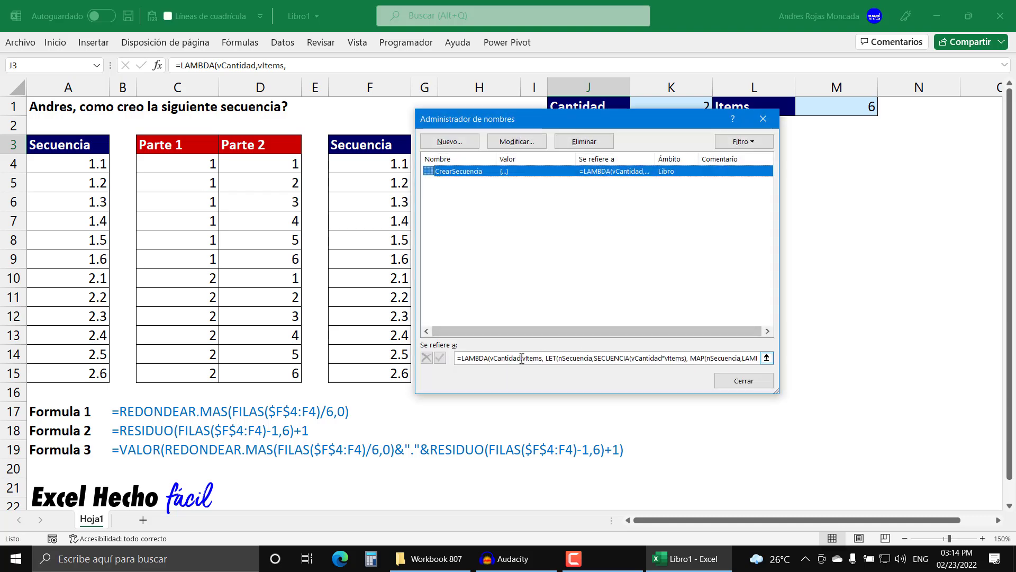
{"action": "left_click", "coordinate": [733, 381]}
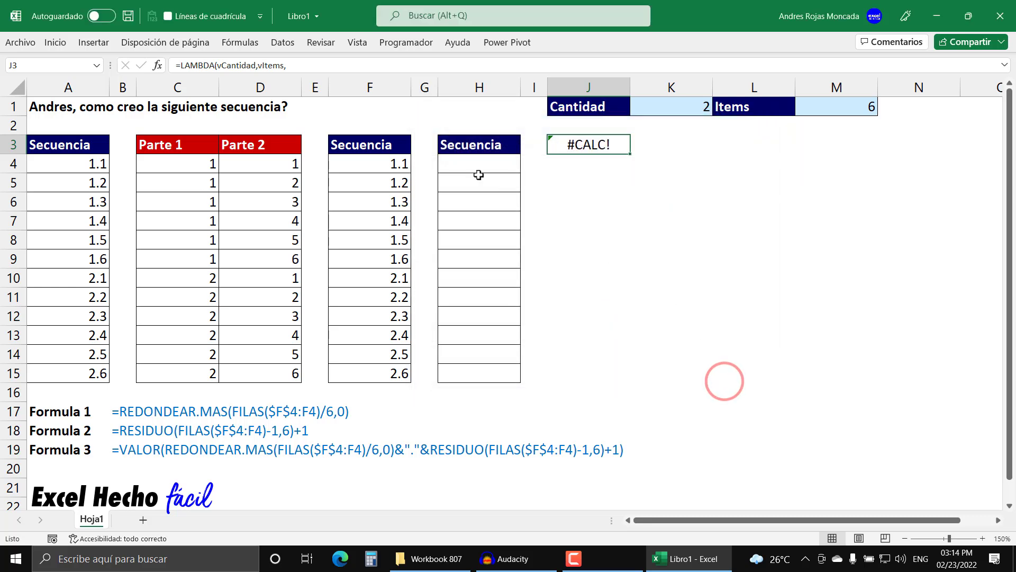
- Enter =CrearSecuencia(K1,M1) in H4, using the Cantidad and Items values as its arguments
{"action": "left_click", "coordinate": [460, 165]}
{"action": "type", "text": "=CrearSecuencia("}
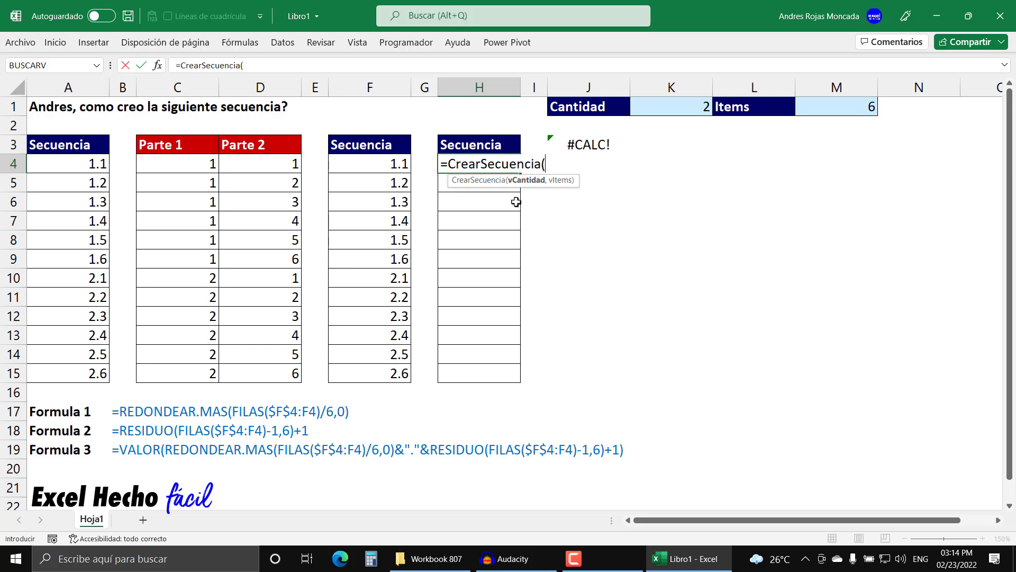
{"action": "left_click", "coordinate": [662, 105]}
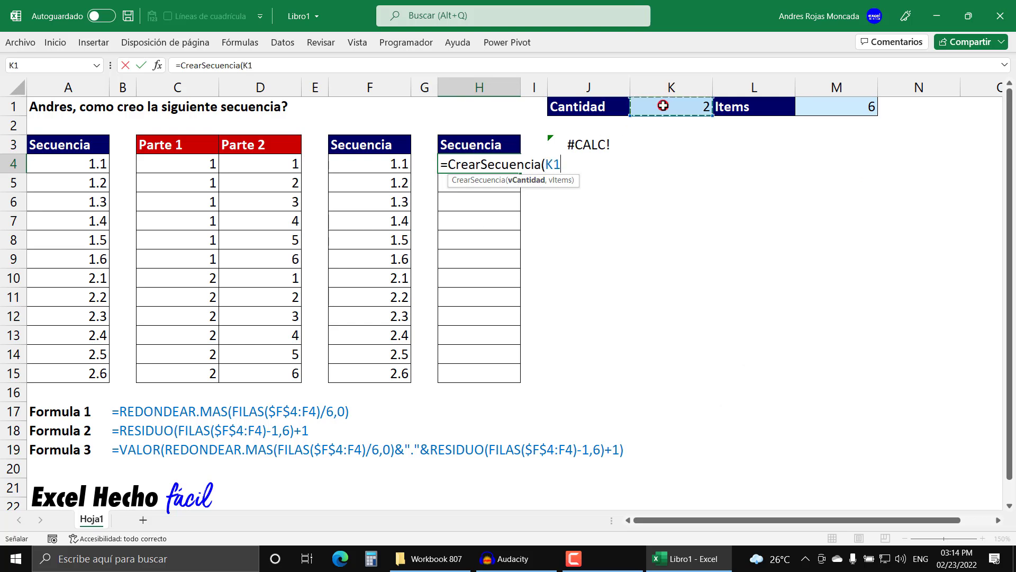
{"action": "type", "text": ","}
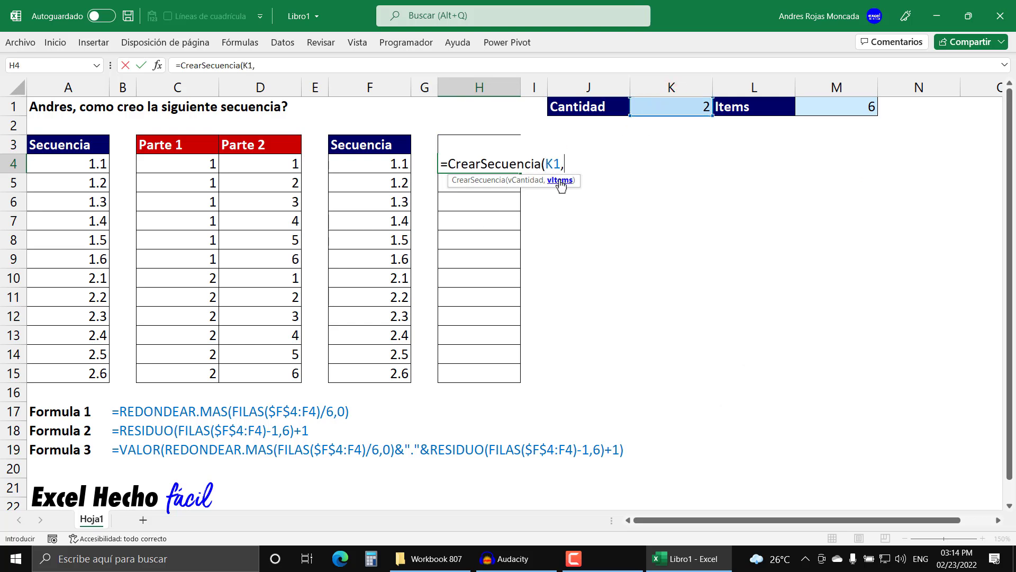
{"action": "left_click", "coordinate": [853, 108]}
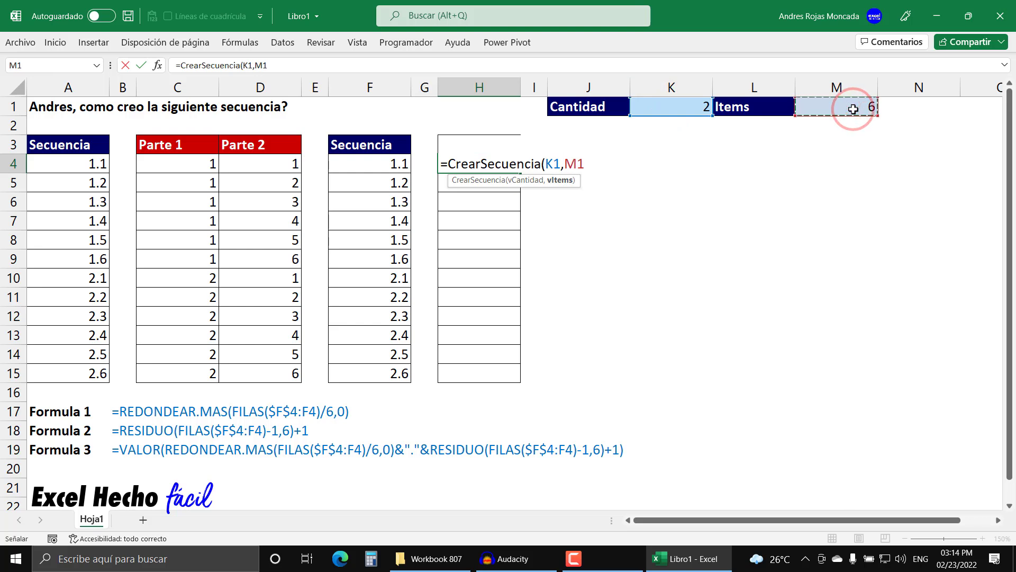
{"action": "key", "text": "Return"}
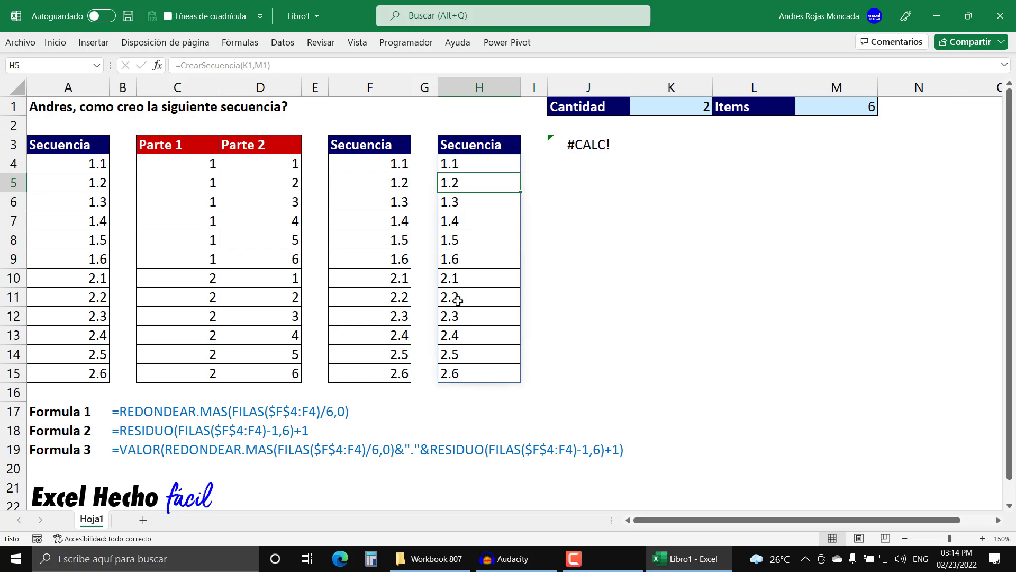
- Select the sequence values in H4:H15 and those in F4:F15 to compare the two columns
{"action": "left_click", "coordinate": [454, 373]}
{"action": "left_click_drag", "start_coordinate": [454, 374], "coordinate": [470, 161]}
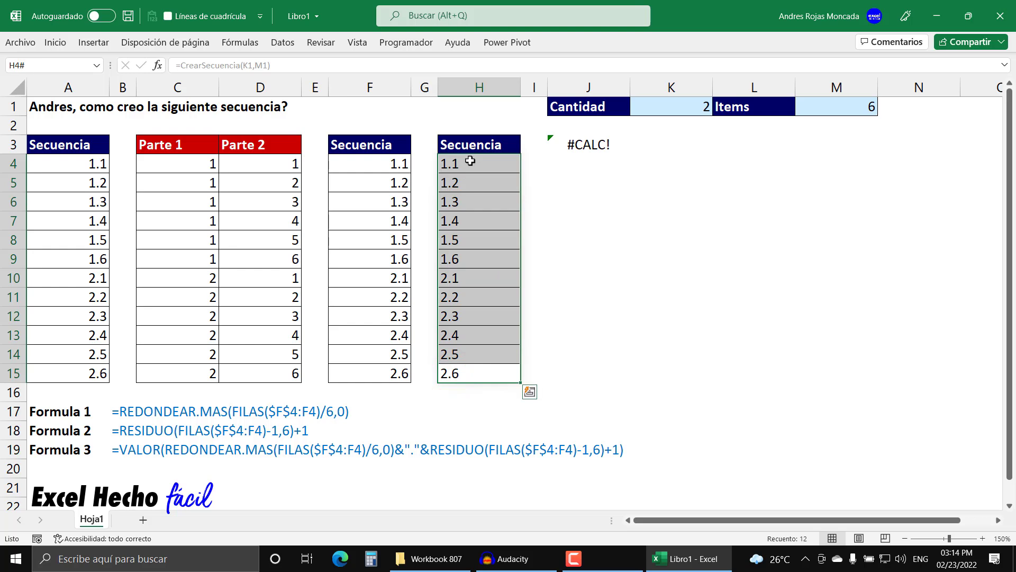
{"action": "left_click_drag", "start_coordinate": [470, 162], "coordinate": [462, 365]}
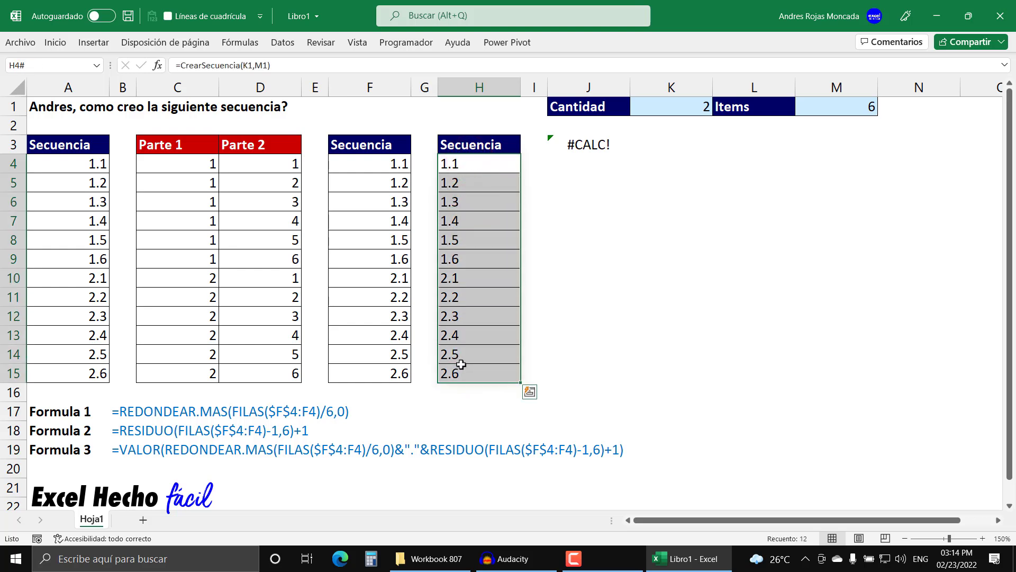
{"action": "left_click_drag", "start_coordinate": [367, 157], "coordinate": [365, 368]}
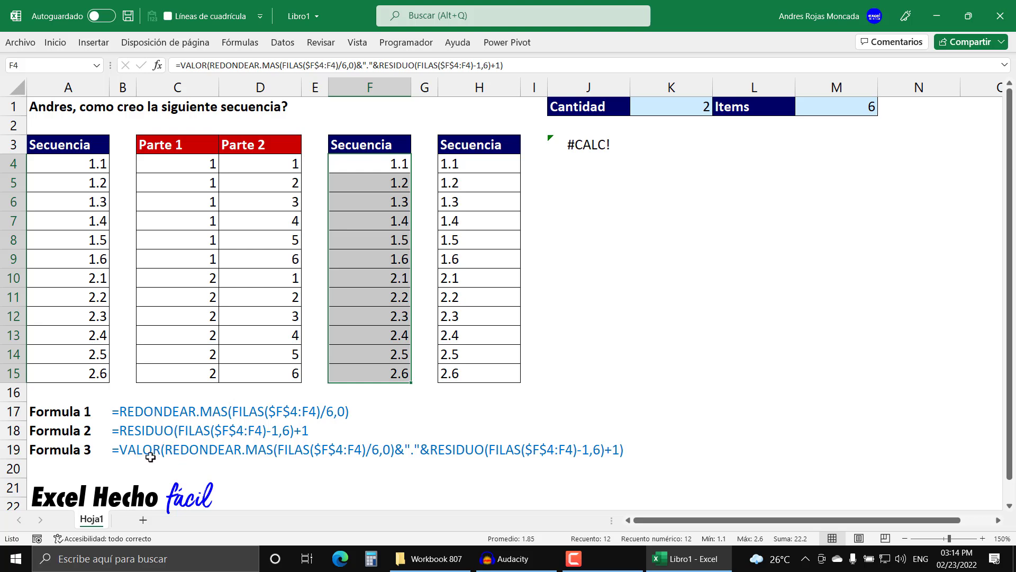
- Edit the LAMBDA formula in J3 to wrap its CONCAT calculation in VALOR( ), including the closing parenthesis
{"action": "left_click", "coordinate": [580, 138]}
{"action": "key", "text": "F2"}
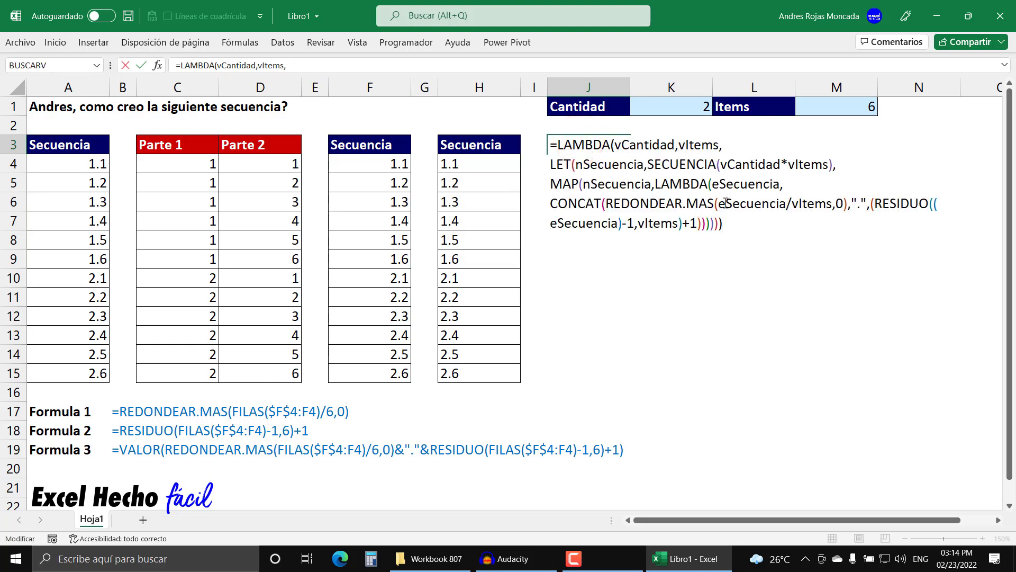
{"action": "left_click", "coordinate": [715, 186]}
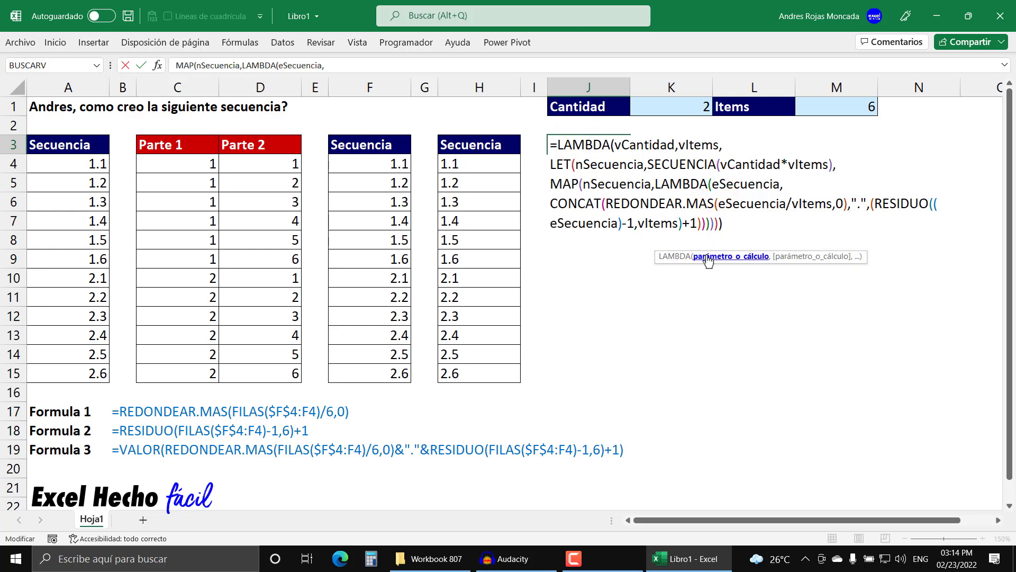
{"action": "left_click", "coordinate": [782, 256]}
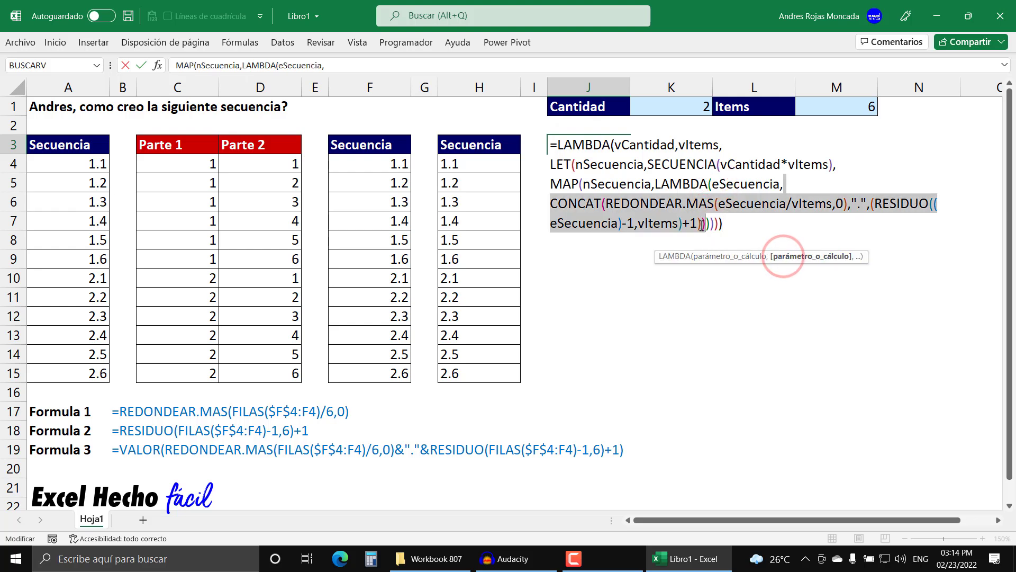
{"action": "left_click", "coordinate": [553, 203]}
{"action": "type", "text": "valo"}
{"action": "key", "text": "Tab"}
{"action": "key", "text": "BackSpace"}
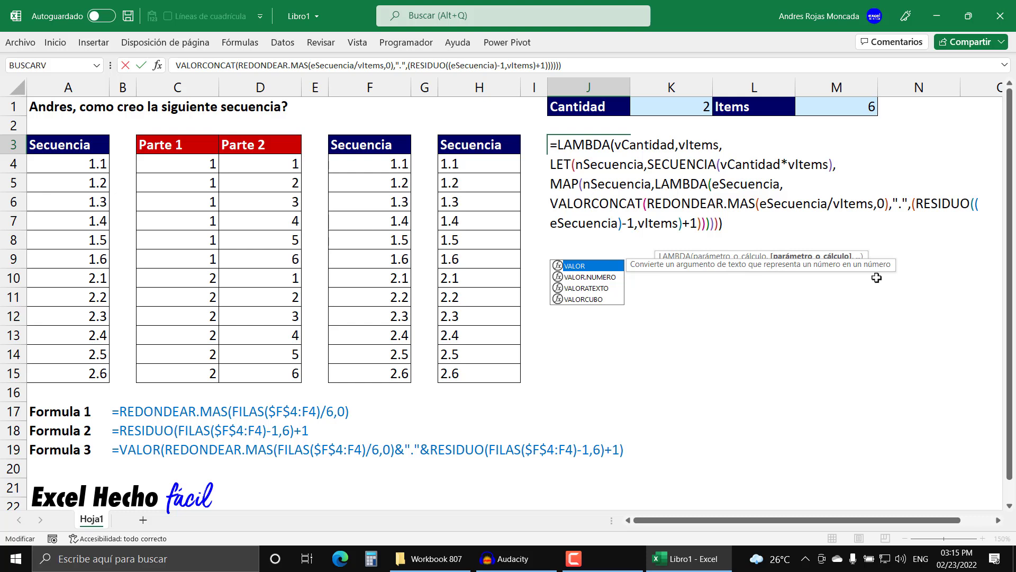
{"action": "type", "text": "("}
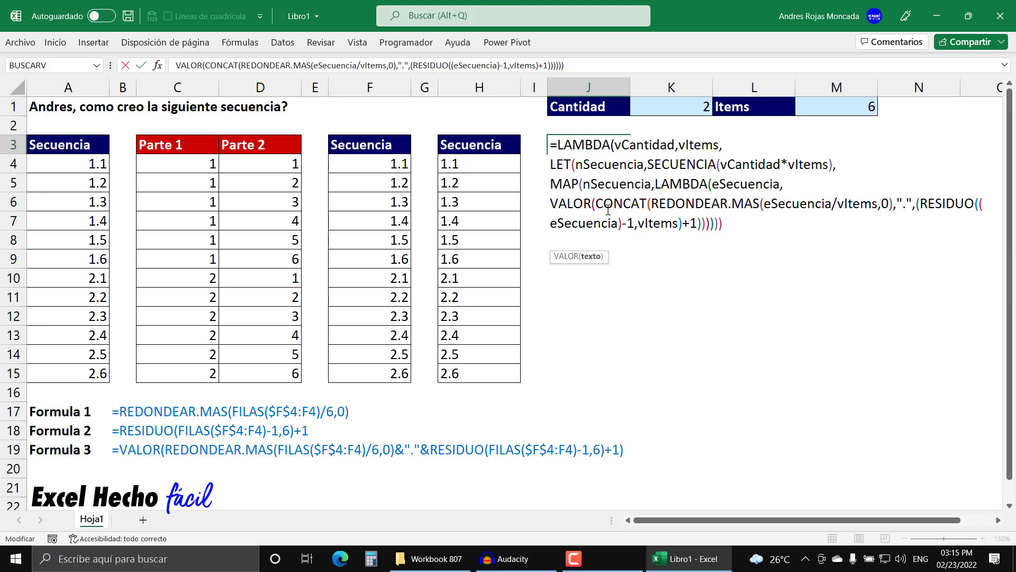
{"action": "left_click", "coordinate": [591, 256]}
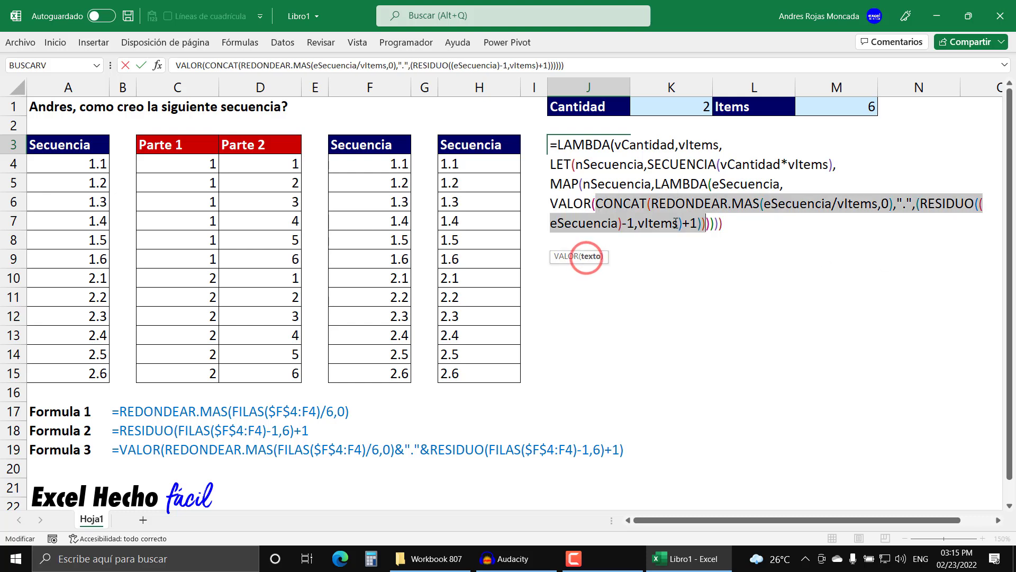
{"action": "left_click", "coordinate": [707, 222]}
{"action": "type", "text": ")"}
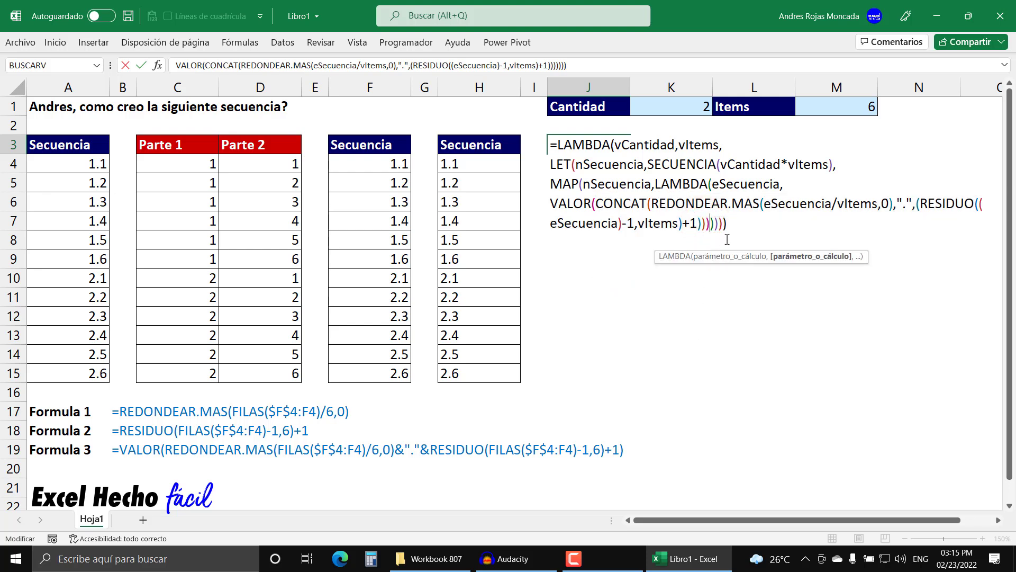
- Copy the complete revised LAMBDA formula text from J3 and commit the cell edit
{"action": "left_click_drag", "start_coordinate": [727, 224], "coordinate": [521, 130]}
{"action": "key", "text": "ctrl+c"}
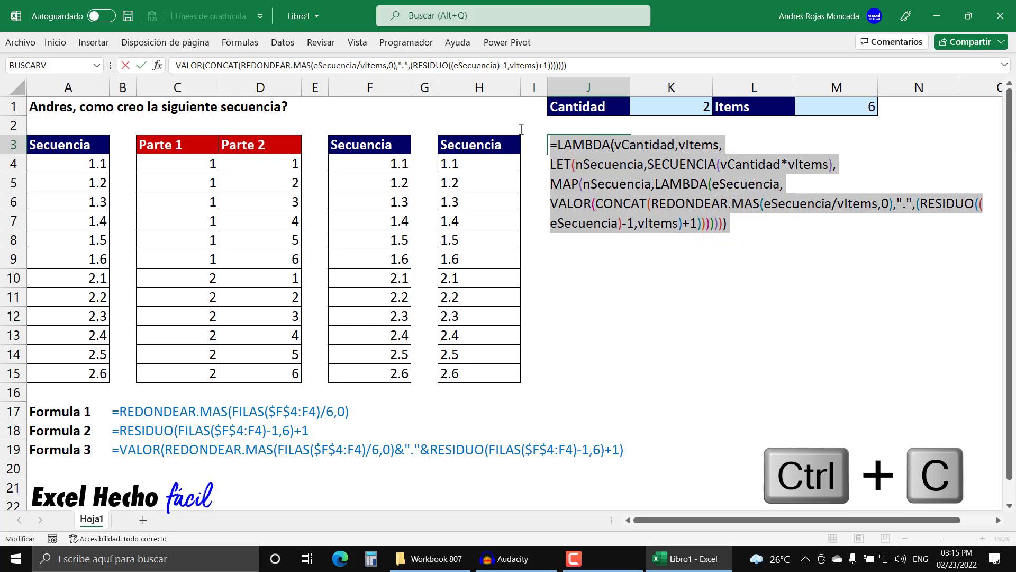
{"action": "left_click", "coordinate": [734, 225]}
{"action": "key", "text": "Return"}
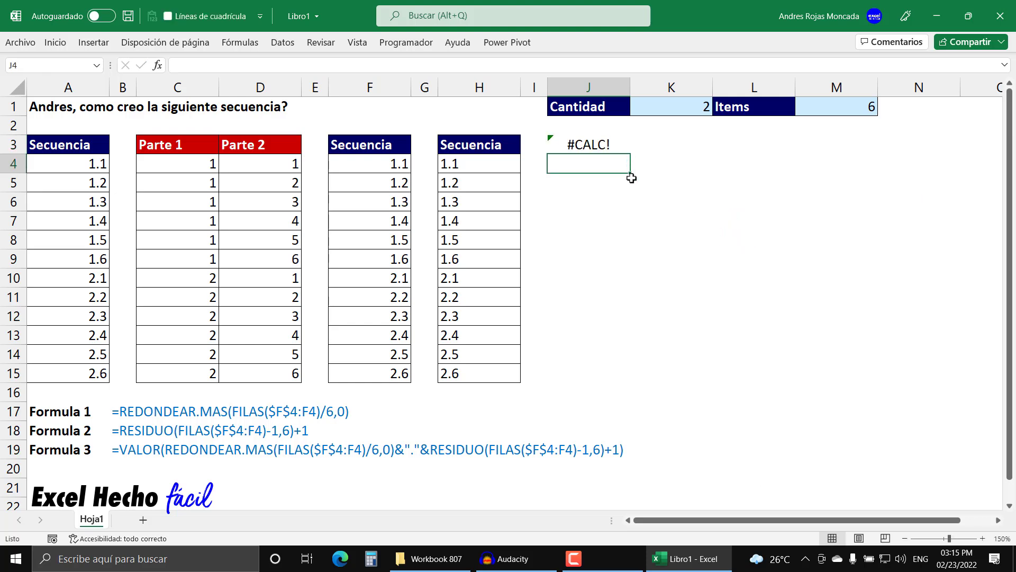
- Try to replace the CrearSecuencia reference in the name manager with the copied LAMBDA formula
{"action": "left_click", "coordinate": [607, 139]}
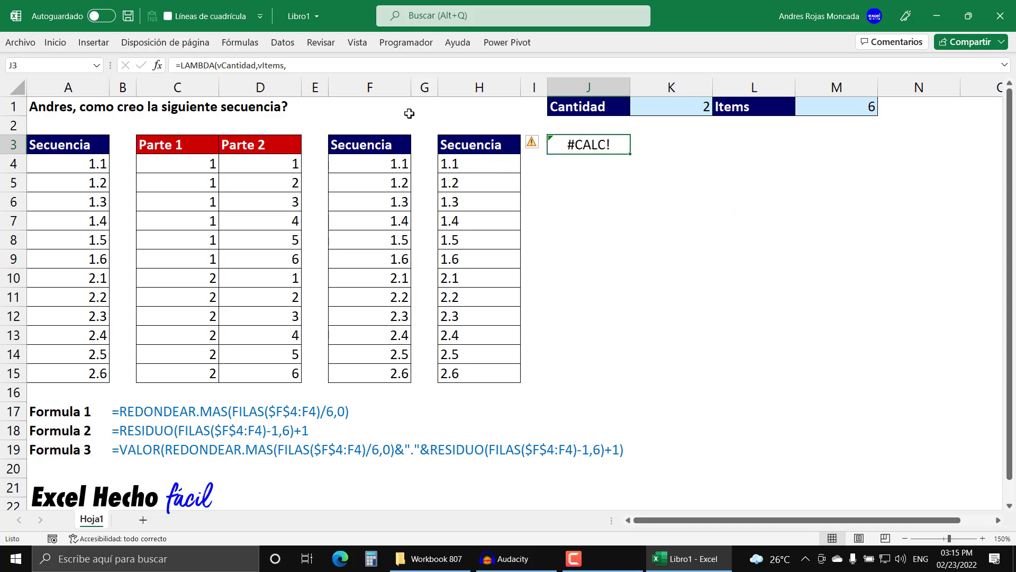
{"action": "left_click", "coordinate": [241, 43]}
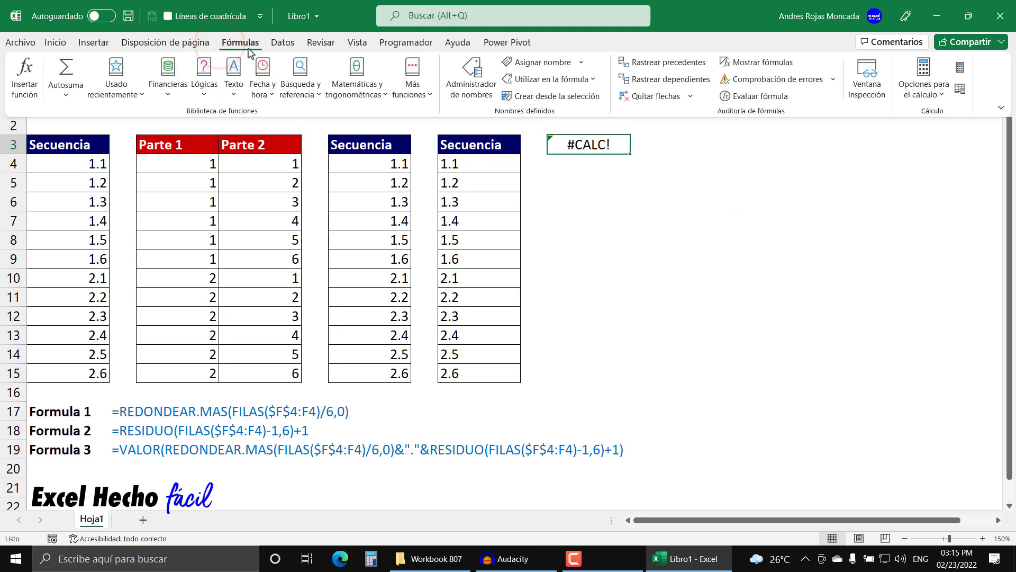
{"action": "left_click", "coordinate": [482, 90]}
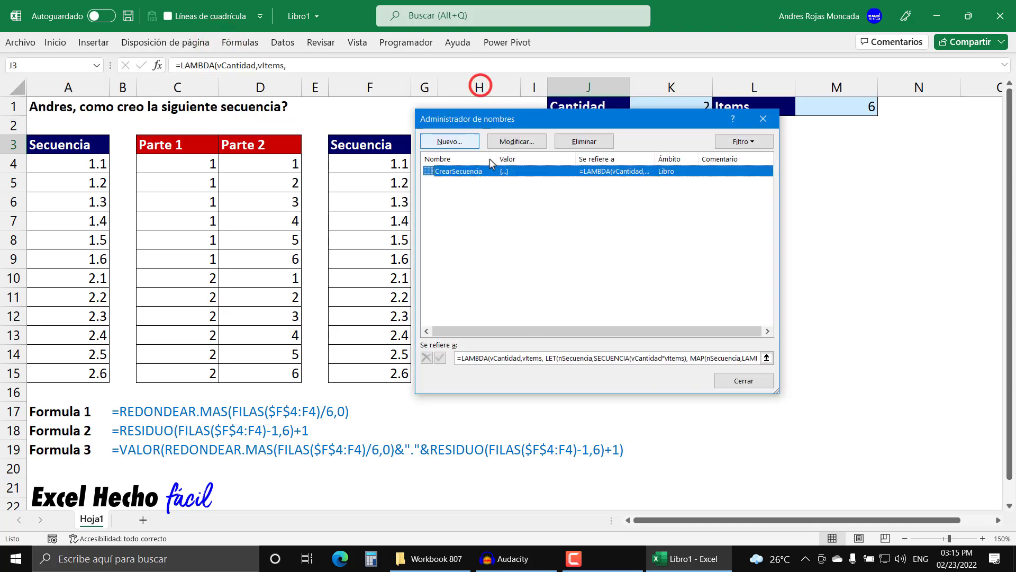
{"action": "left_click_drag", "start_coordinate": [511, 126], "coordinate": [642, 174]}
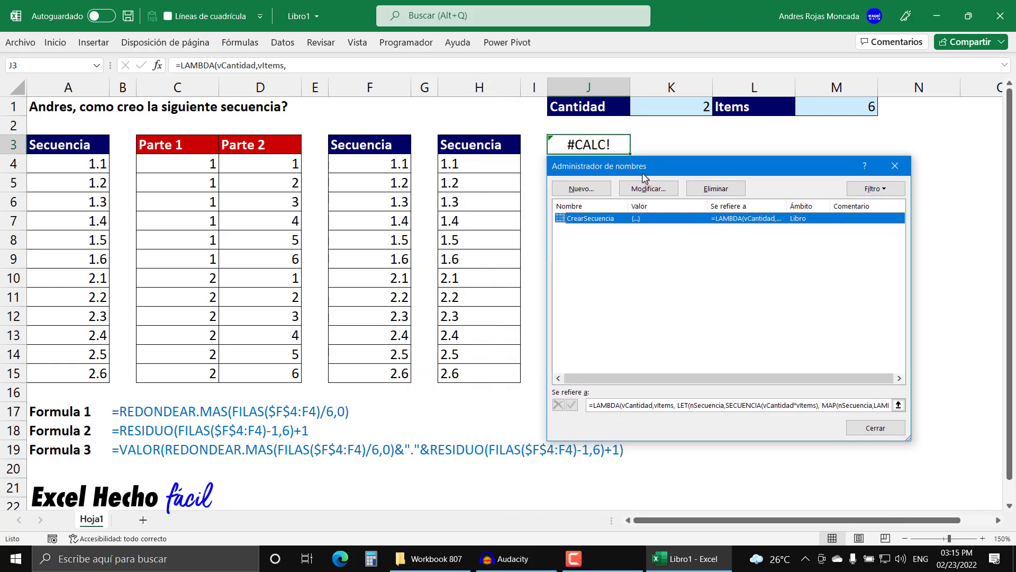
{"action": "left_click", "coordinate": [612, 219]}
{"action": "left_click", "coordinate": [898, 404]}
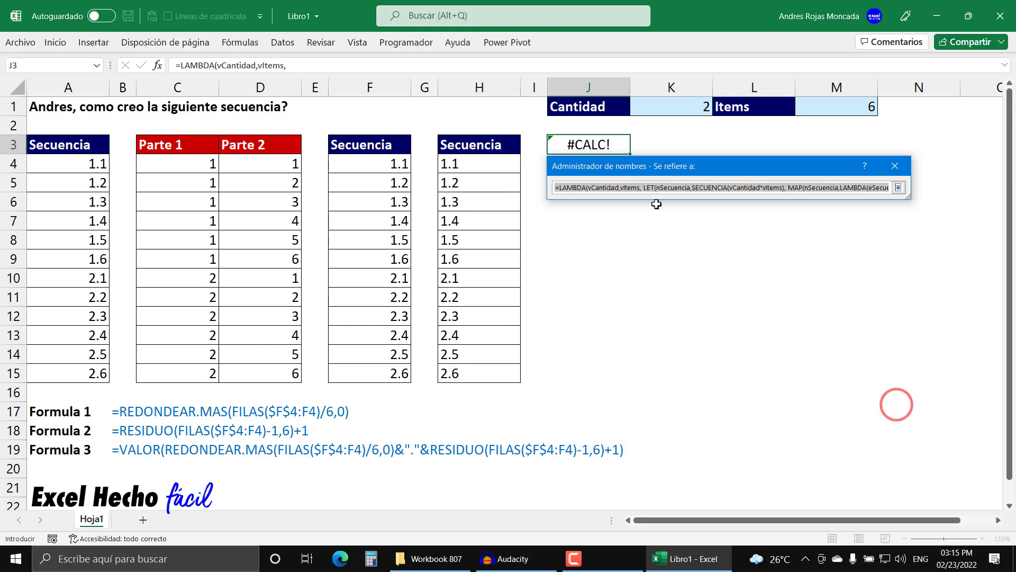
{"action": "key", "text": "Delete"}
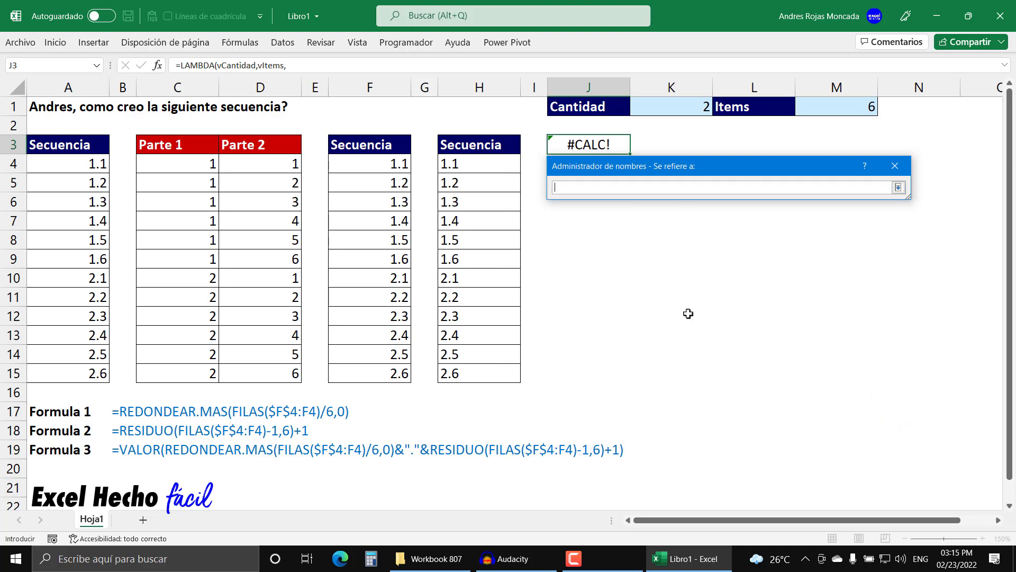
{"action": "key", "text": "ctrl+v"}
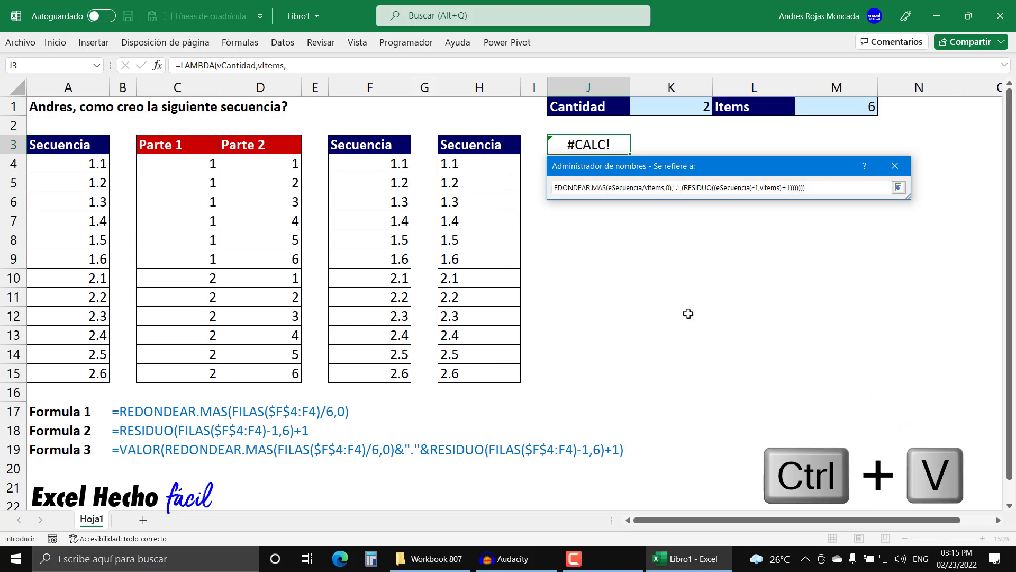
{"action": "left_click", "coordinate": [898, 188]}
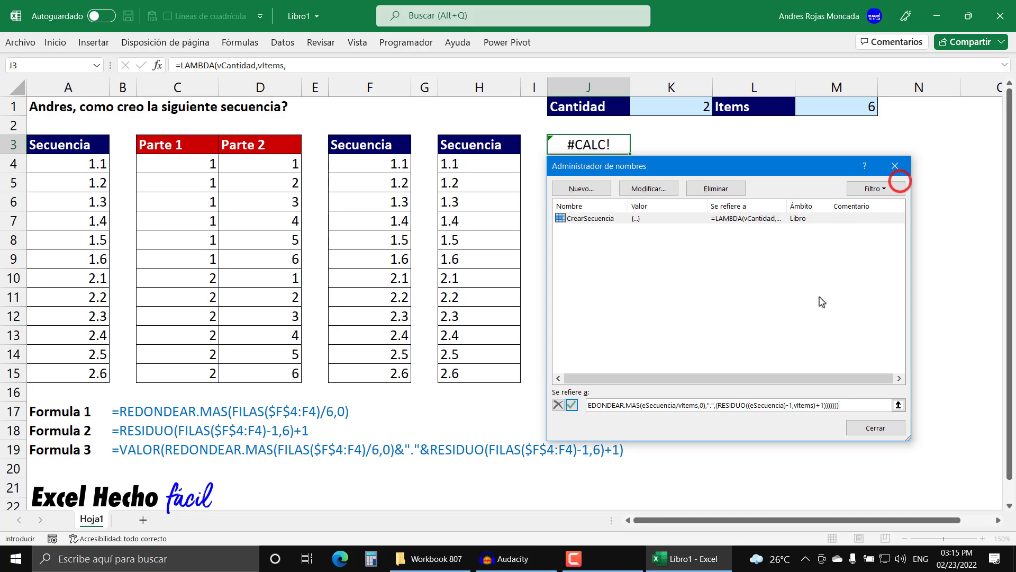
{"action": "left_click", "coordinate": [889, 429]}
{"action": "left_click", "coordinate": [632, 261]}
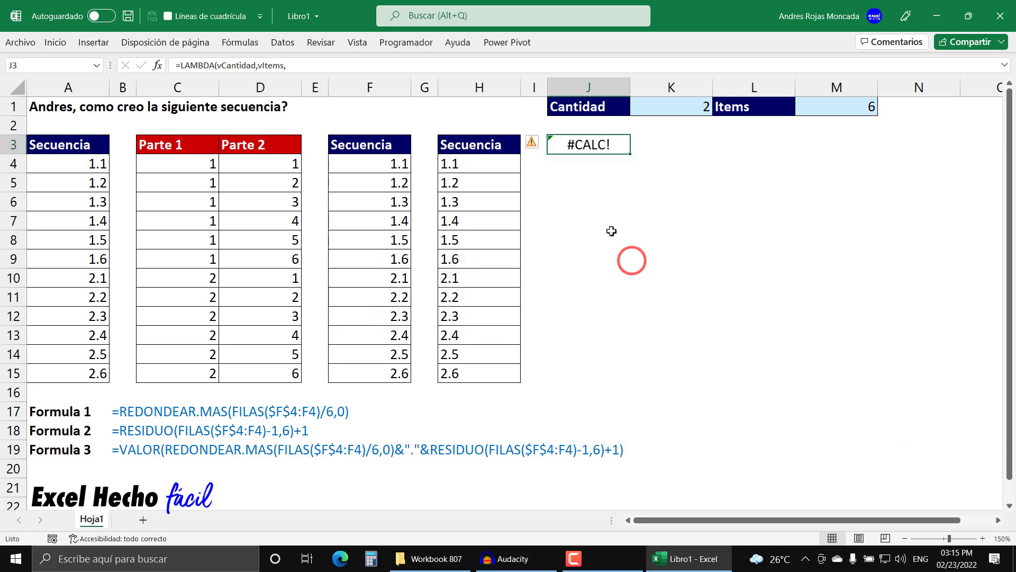
- Replace CrearSecuencia's reference with the copied VALOR version of the LAMBDA, accept the change, and close the name manager
{"action": "left_click", "coordinate": [240, 42]}
{"action": "left_click", "coordinate": [479, 84]}
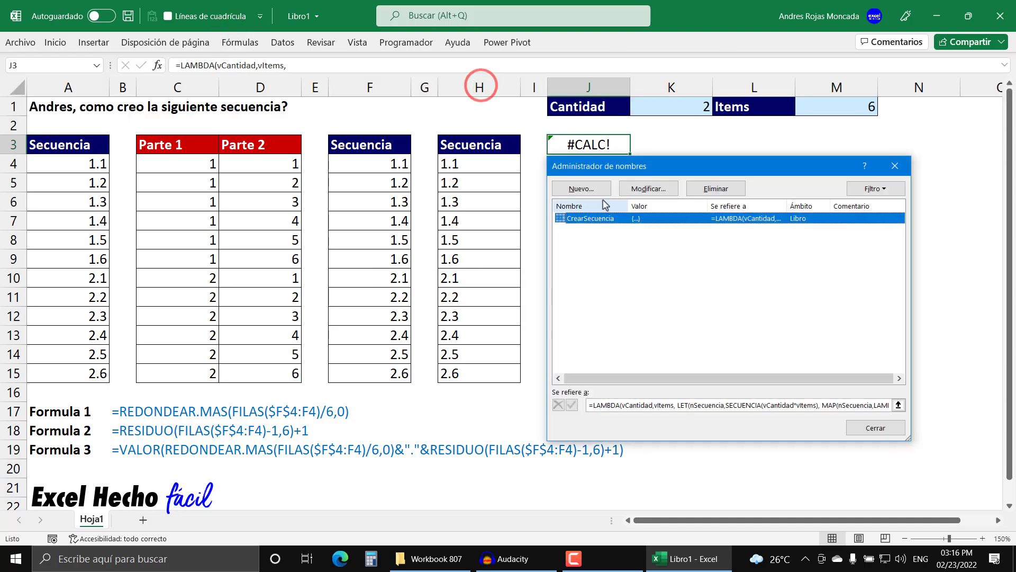
{"action": "left_click", "coordinate": [898, 405]}
{"action": "key", "text": "Delete"}
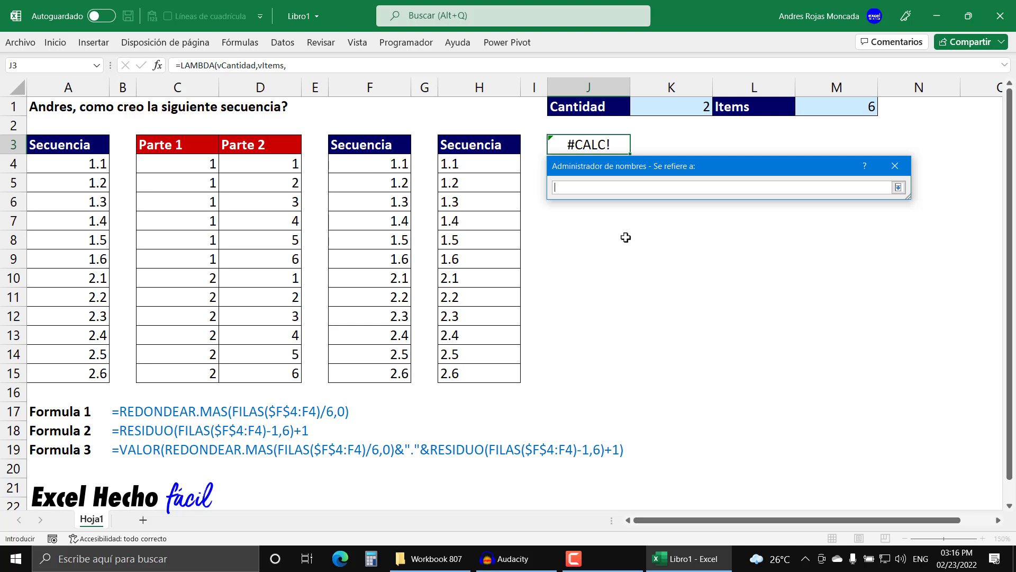
{"action": "key", "text": "ctrl+v"}
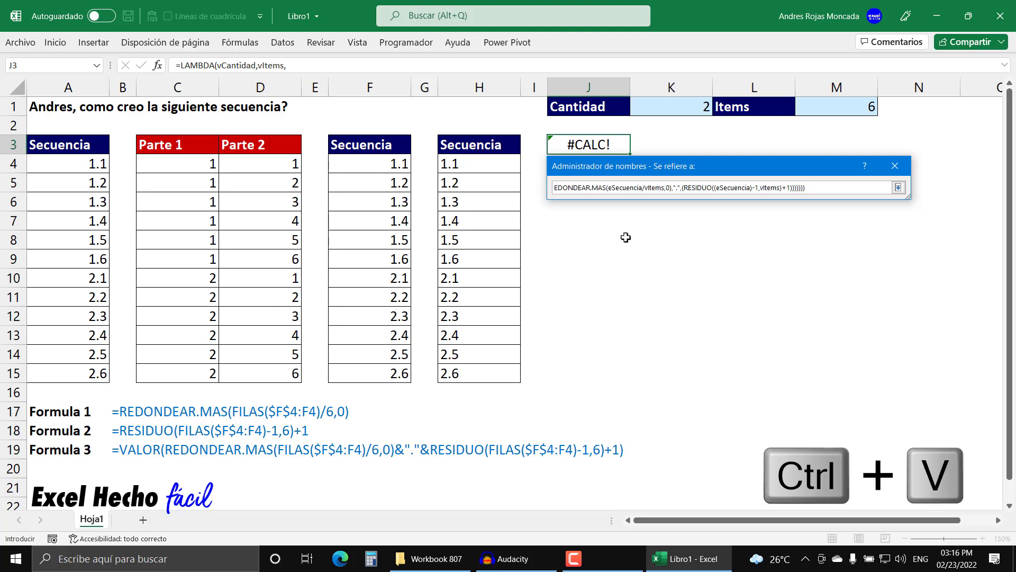
{"action": "left_click", "coordinate": [898, 187]}
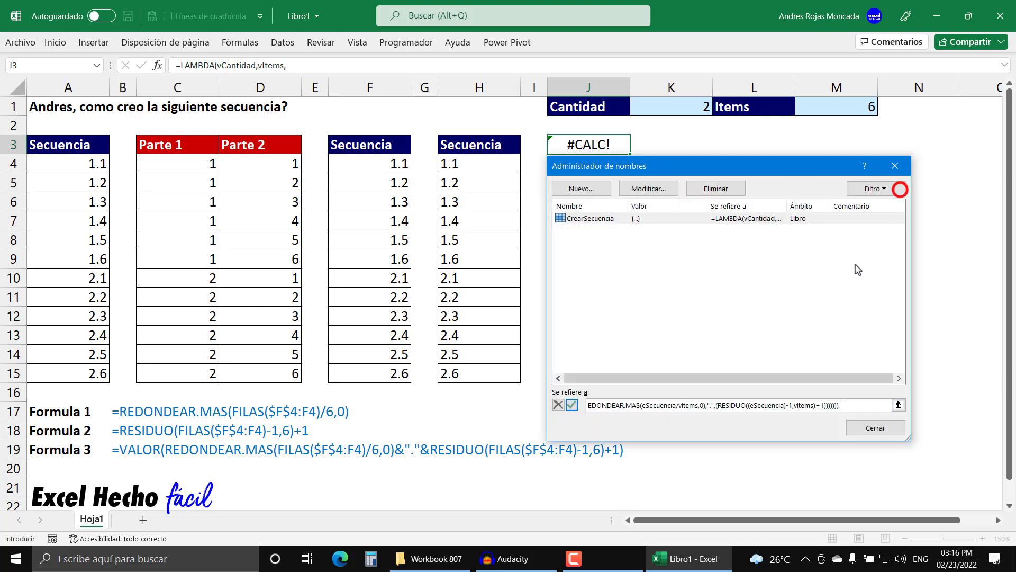
{"action": "left_click", "coordinate": [572, 406]}
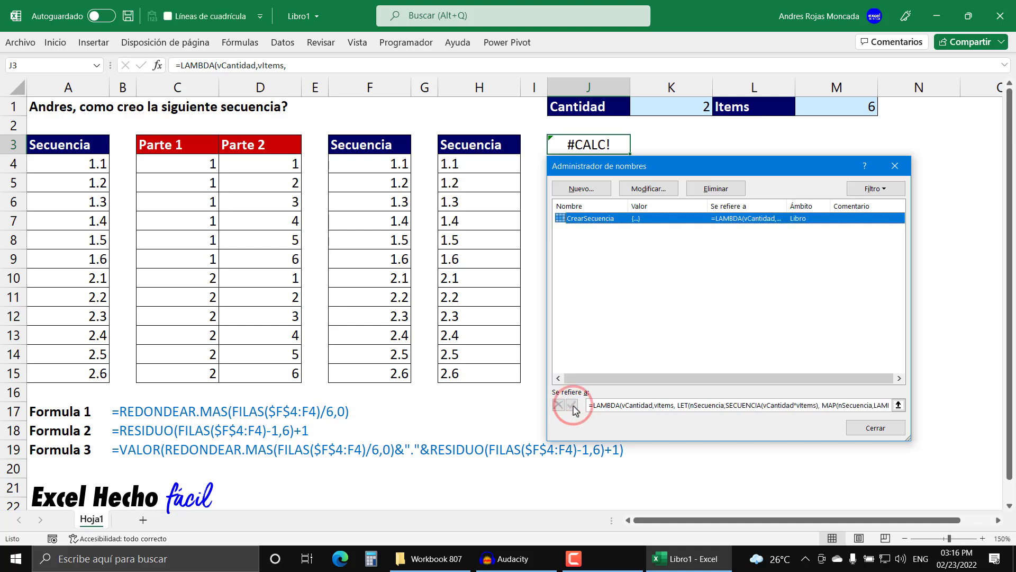
{"action": "left_click", "coordinate": [886, 431]}
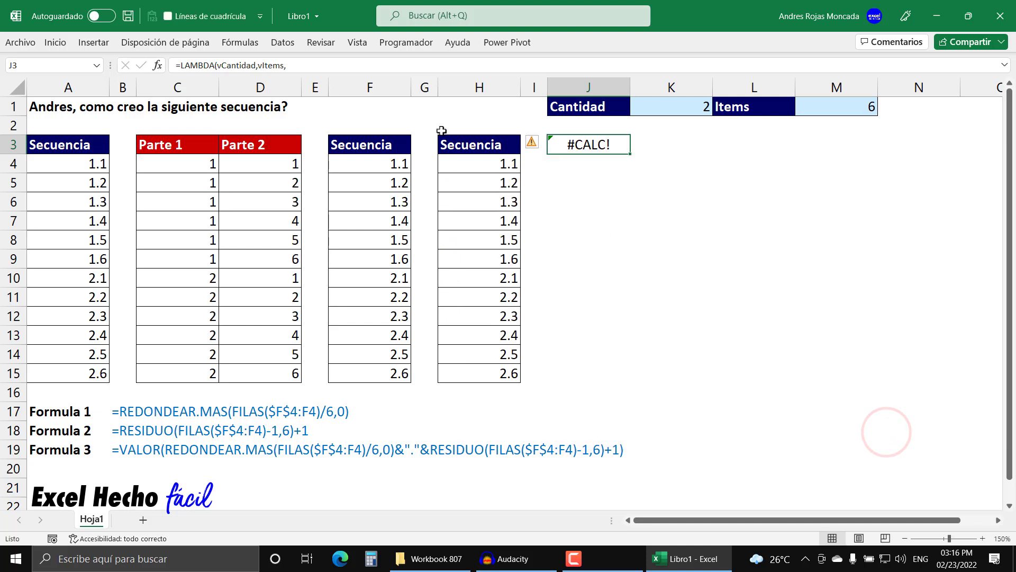
- Select the sequence values in H4:H15 and inspect the VALOR formula in F4, leaving it unedited
{"action": "left_click", "coordinate": [482, 159]}
{"action": "left_click_drag", "start_coordinate": [481, 158], "coordinate": [469, 368]}
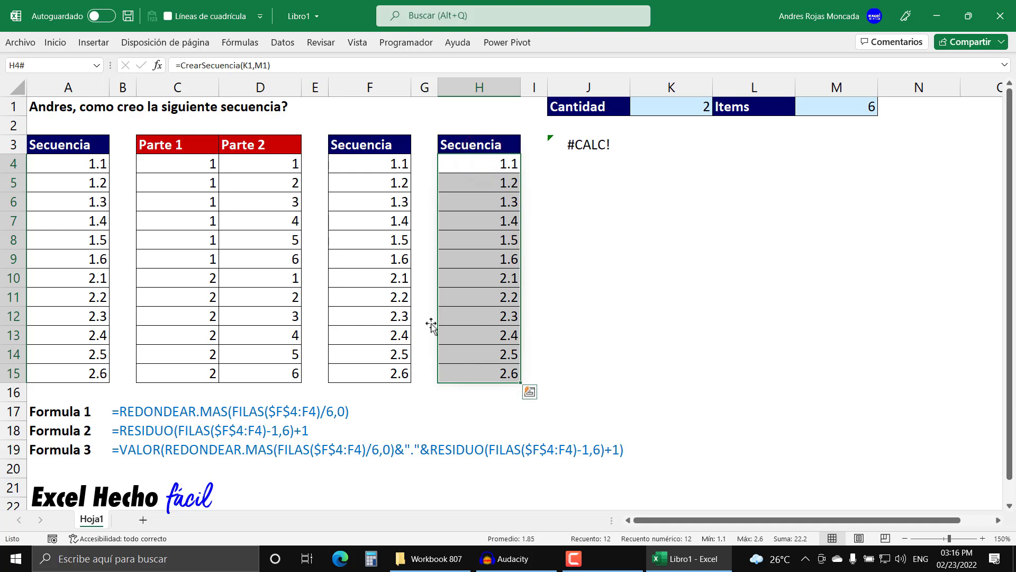
{"action": "left_click", "coordinate": [380, 160]}
{"action": "key", "text": "F2"}
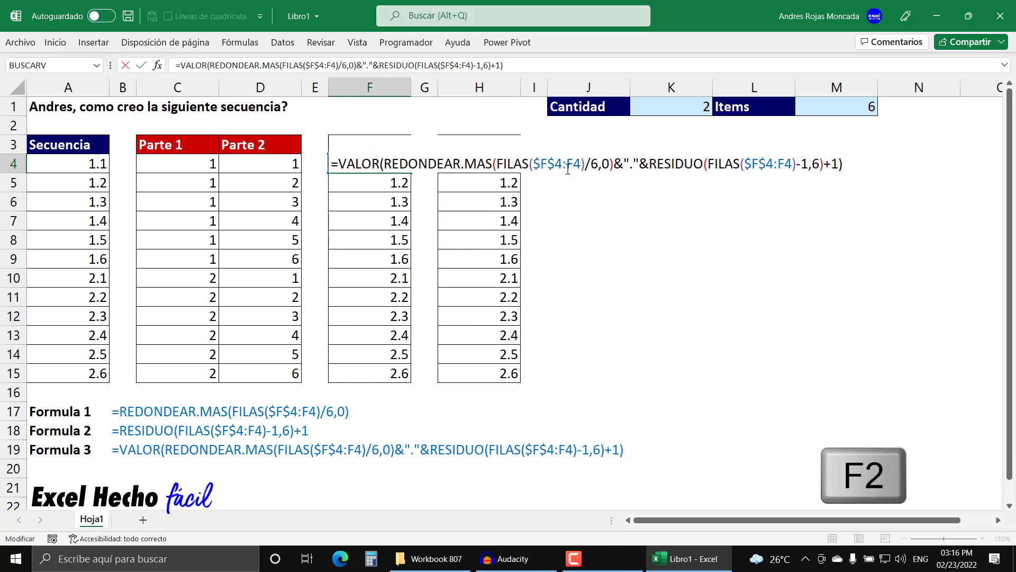
{"action": "key", "text": "Escape"}
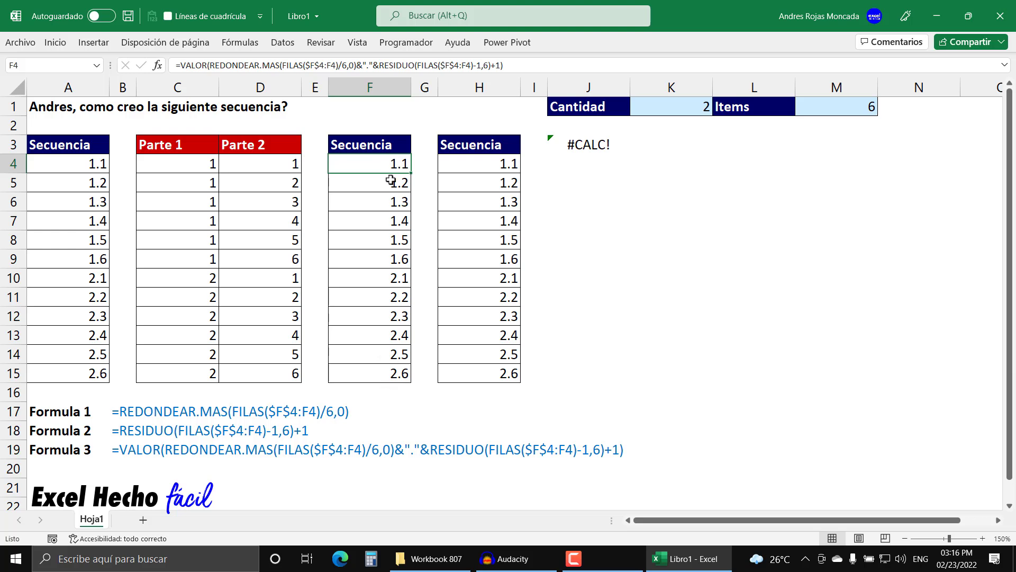
- Fill the F4 formula down through F21 and select the added cells F16:F21
{"action": "left_click_drag", "start_coordinate": [410, 175], "coordinate": [402, 412]}
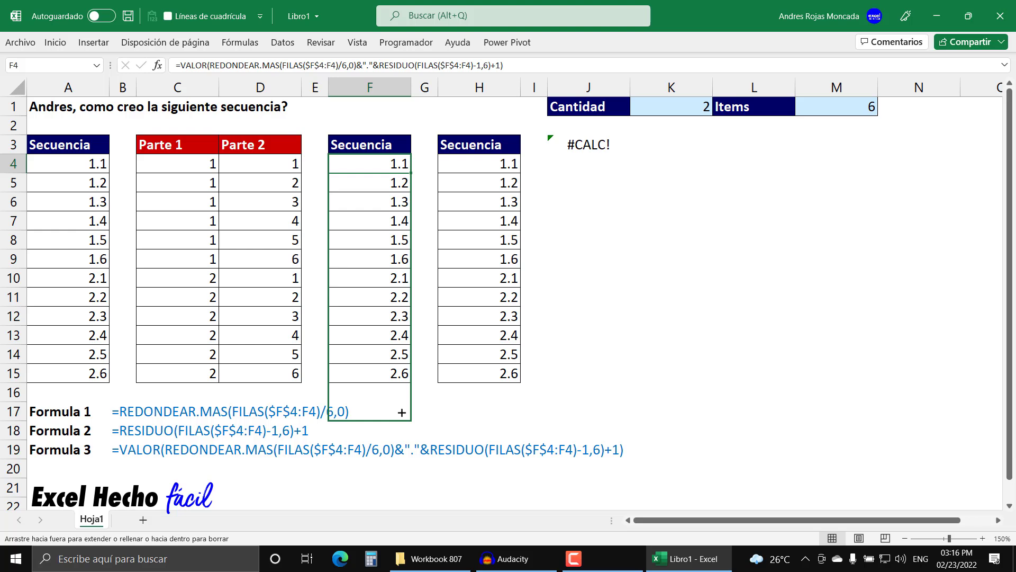
{"action": "left_click_drag", "start_coordinate": [402, 430], "coordinate": [402, 498]}
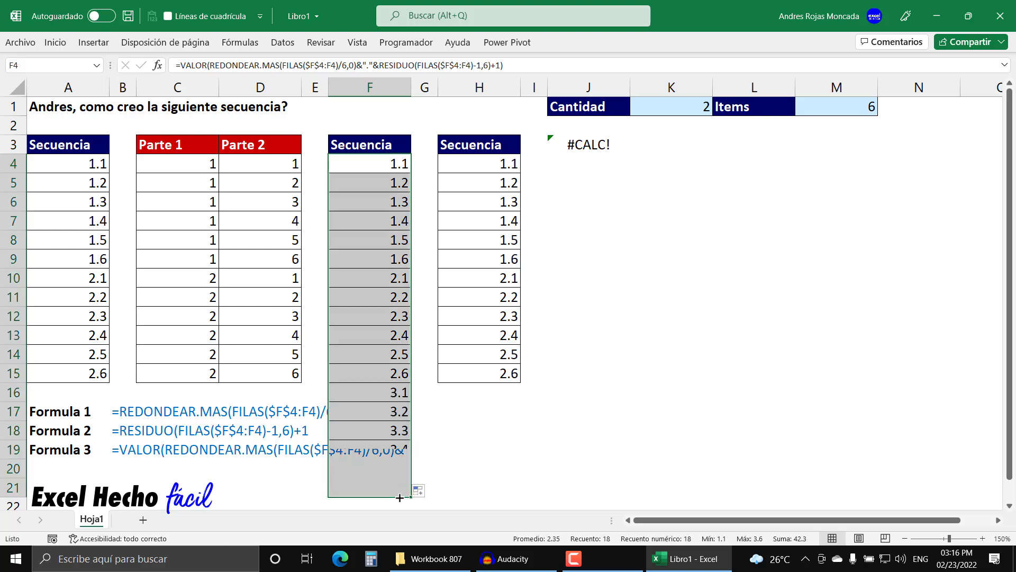
{"action": "left_click_drag", "start_coordinate": [397, 392], "coordinate": [398, 488]}
- Select the formula texts in B17:B19 and inspect the formula inside each of the three cells
{"action": "left_click_drag", "start_coordinate": [154, 410], "coordinate": [149, 444]}
{"action": "left_click", "coordinate": [125, 407]}
{"action": "left_click_drag", "start_coordinate": [124, 407], "coordinate": [127, 447]}
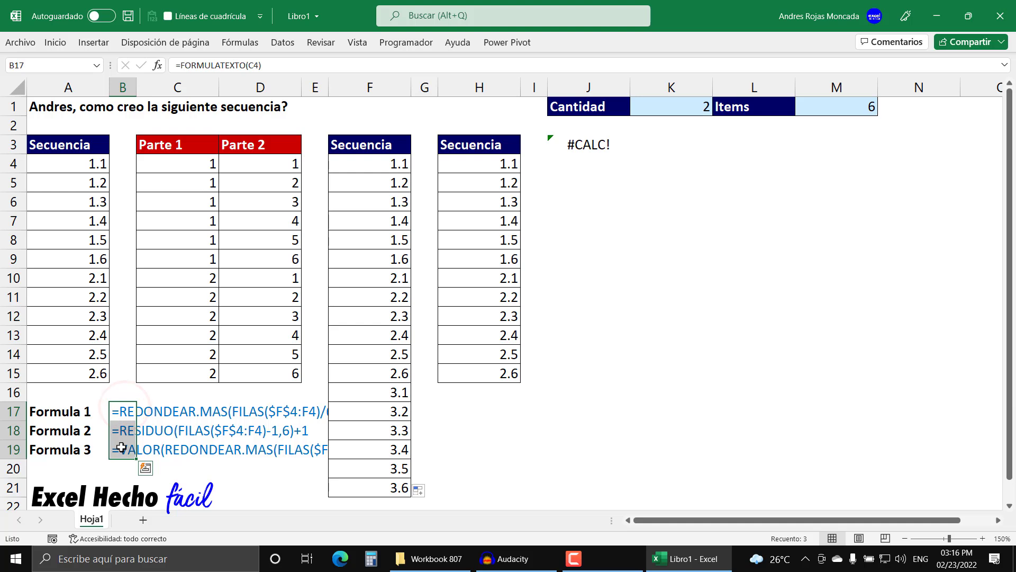
{"action": "left_click", "coordinate": [123, 409]}
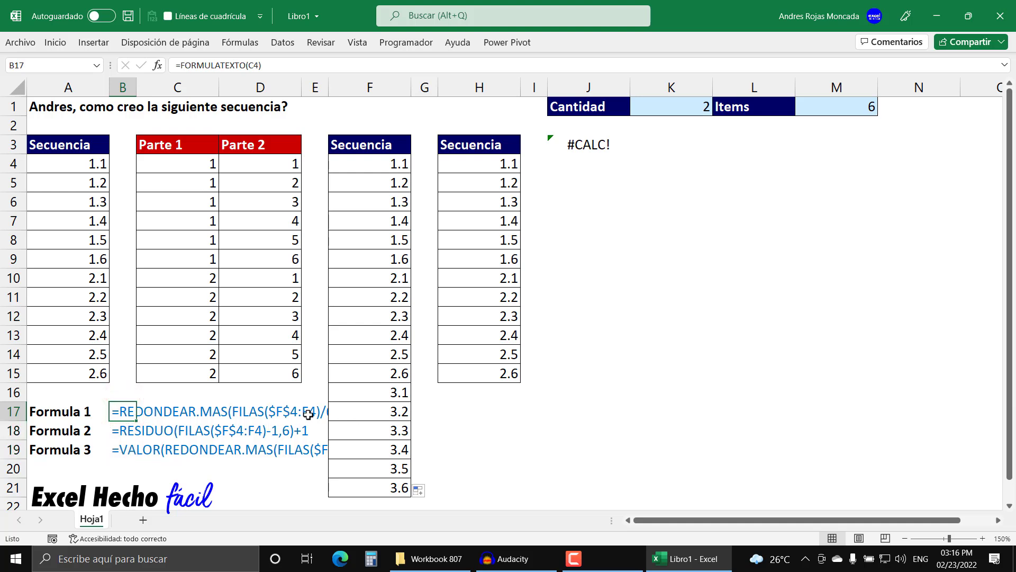
{"action": "key", "text": "F2"}
{"action": "key", "text": "Escape"}
{"action": "left_click", "coordinate": [128, 429]}
{"action": "key", "text": "F2"}
{"action": "key", "text": "Escape"}
{"action": "left_click", "coordinate": [120, 446]}
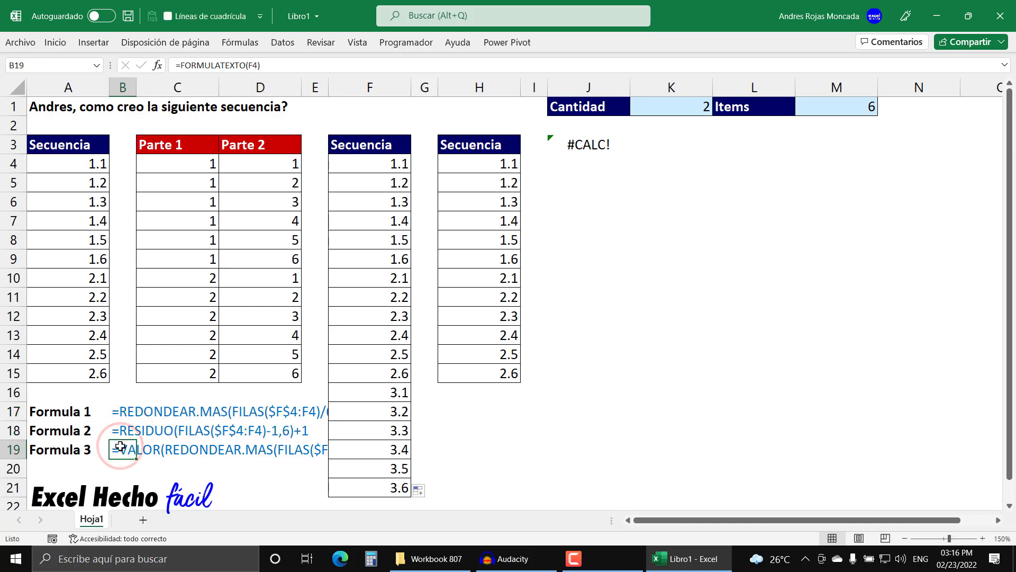
{"action": "key", "text": "F2"}
{"action": "key", "text": "Escape"}
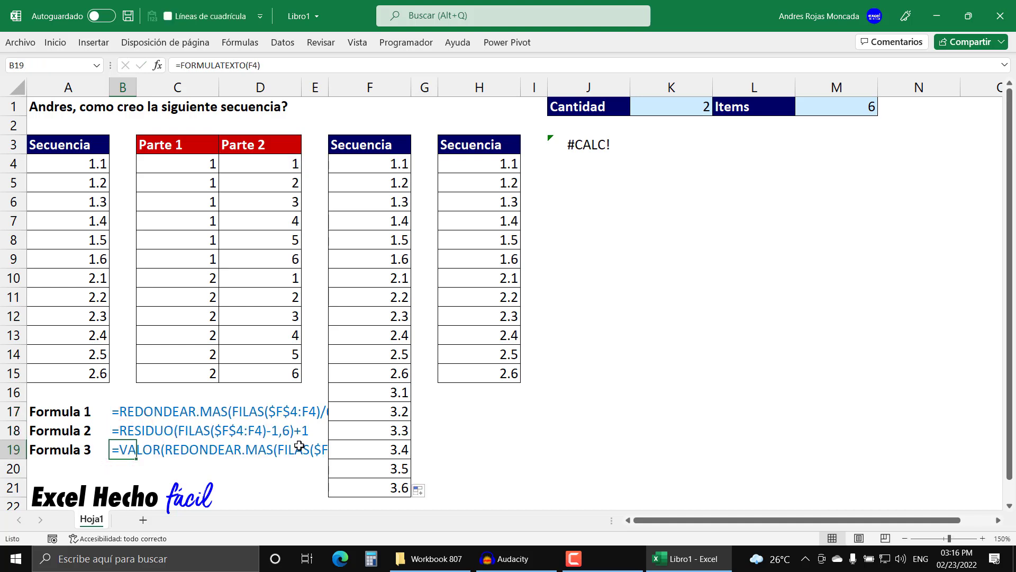
- Repeat the fill of the F4 formula down to F21 and highlight the third group in F16:F21
{"action": "left_click", "coordinate": [374, 164]}
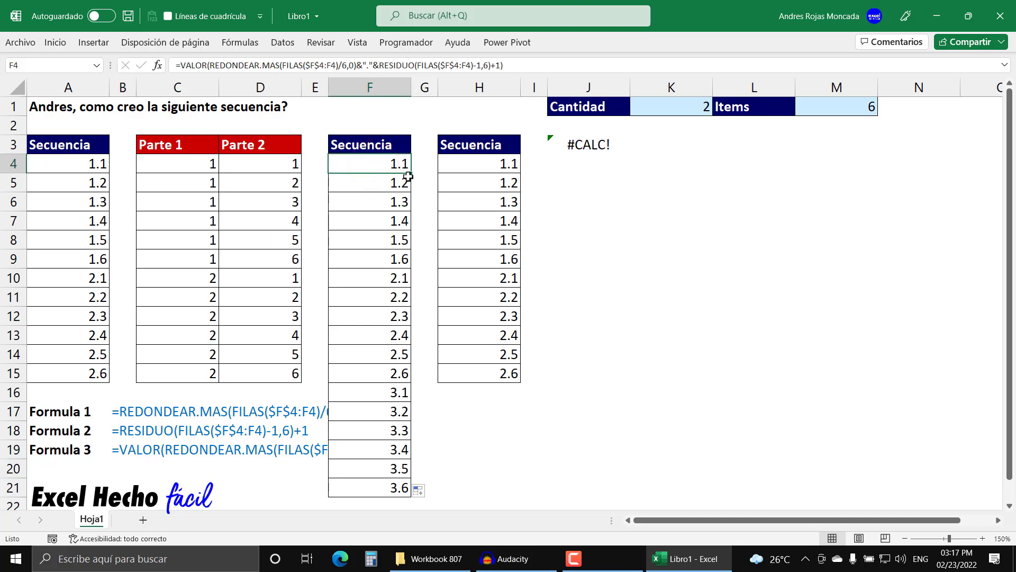
{"action": "left_click_drag", "start_coordinate": [410, 173], "coordinate": [403, 490]}
{"action": "left_click_drag", "start_coordinate": [382, 392], "coordinate": [381, 488]}
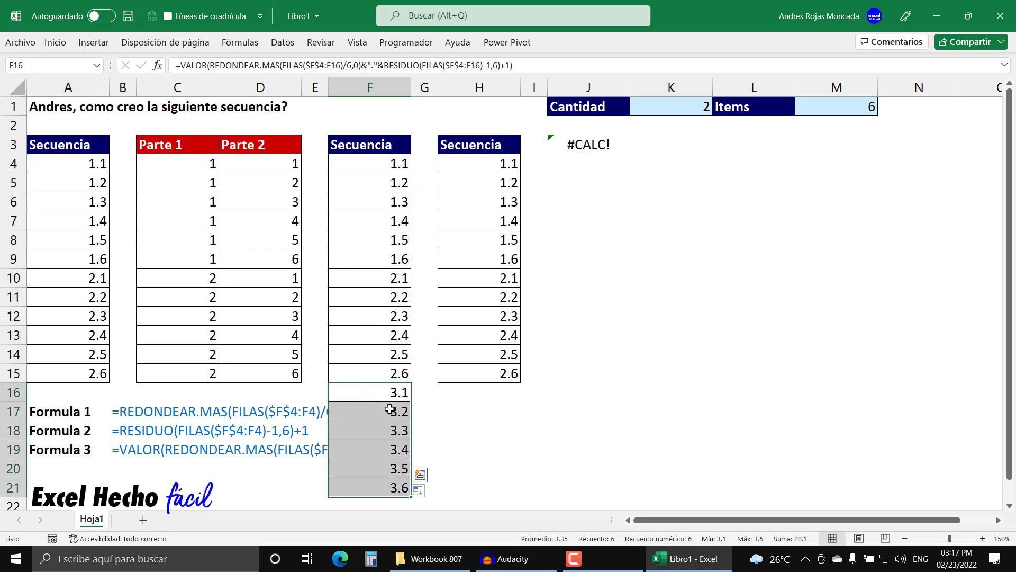
- Select F21 in the filled column and inspect the CrearSecuencia formula in H4, leaving it unedited
{"action": "left_click", "coordinate": [388, 484]}
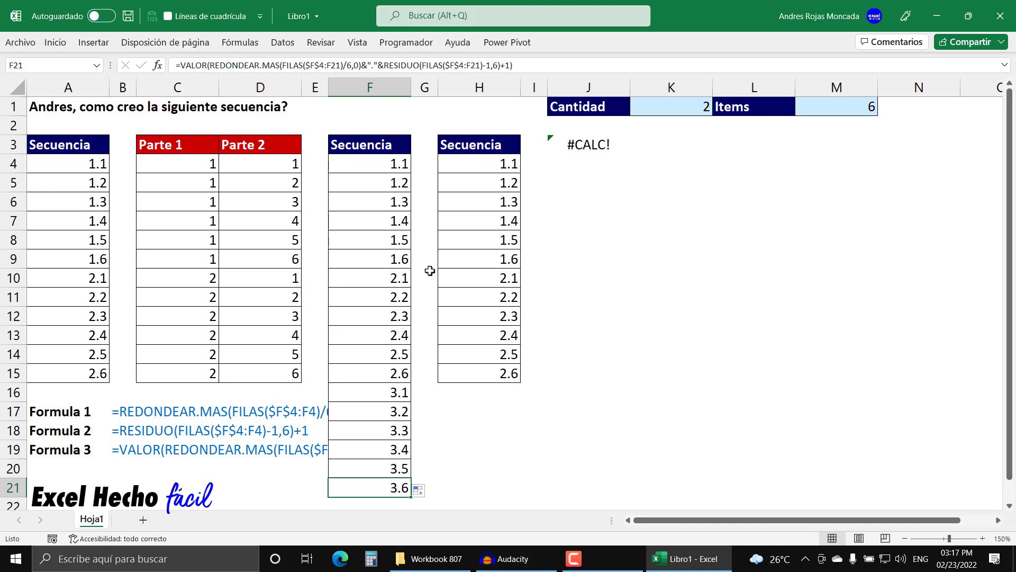
{"action": "left_click", "coordinate": [454, 161]}
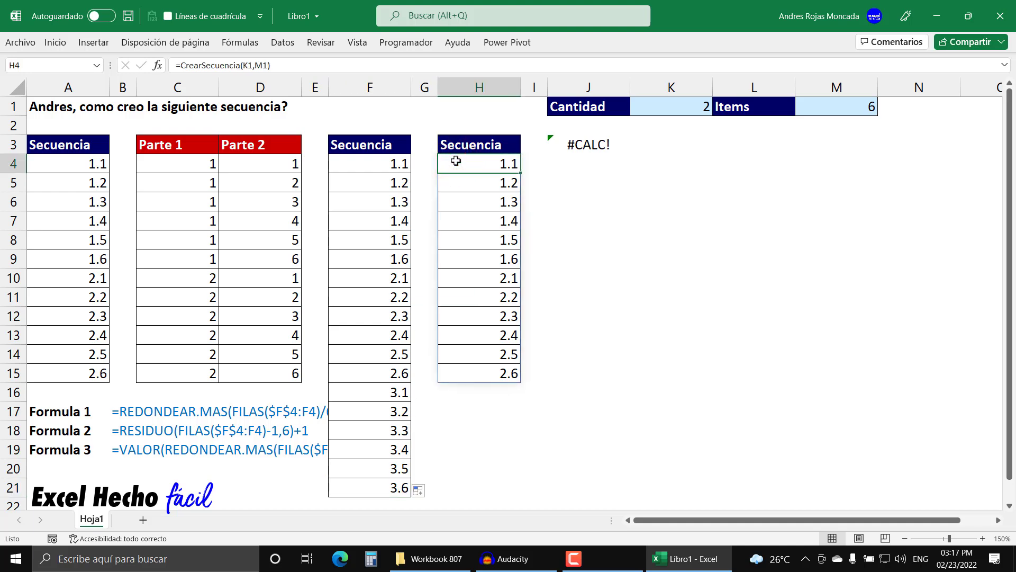
{"action": "key", "text": "F2"}
{"action": "key", "text": "Escape"}
- Set Cantidad in K1 to 3
{"action": "left_click", "coordinate": [674, 110]}
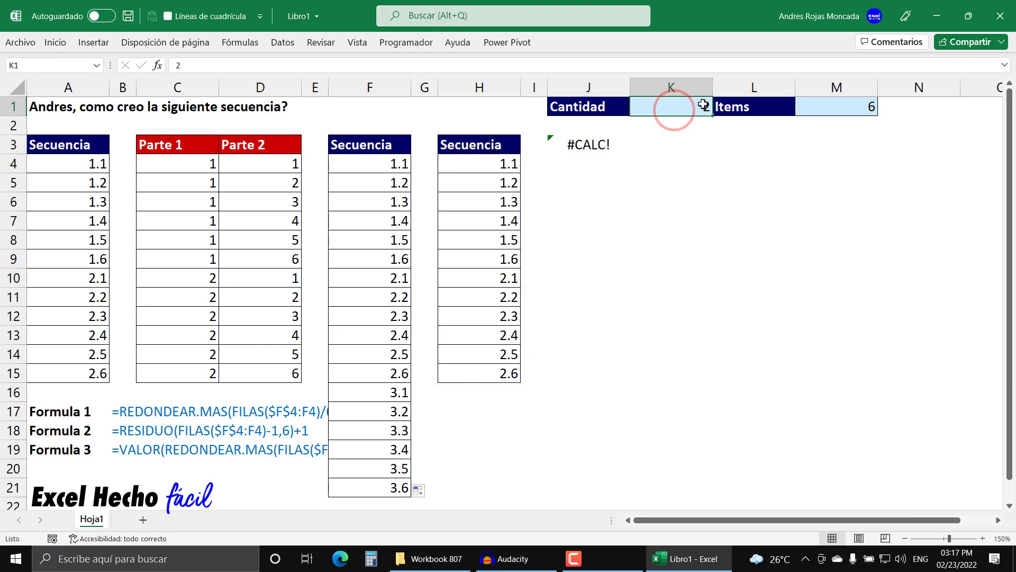
{"action": "type", "text": "3"}
{"action": "key", "text": "Return"}
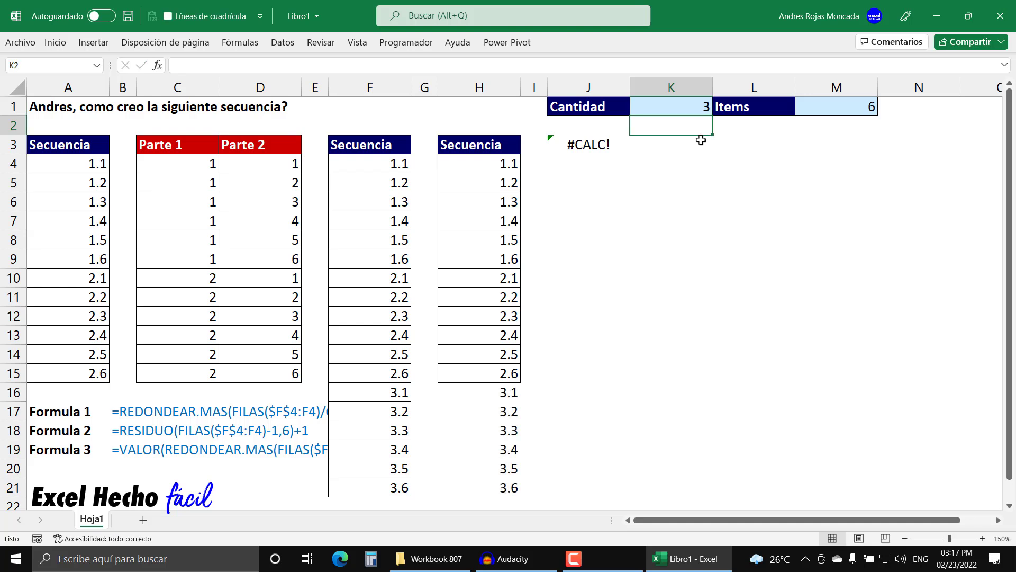
- Apply cell borders to the spilled sequence in H4:H21 and reselect the bordered range
{"action": "left_click_drag", "start_coordinate": [471, 168], "coordinate": [467, 491]}
{"action": "left_click", "coordinate": [56, 42]}
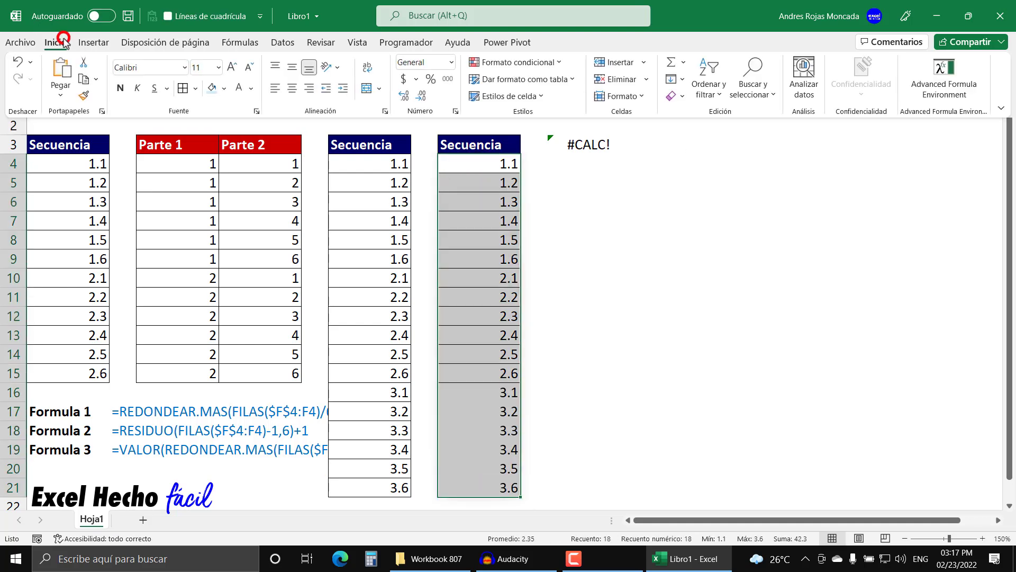
{"action": "left_click", "coordinate": [183, 87]}
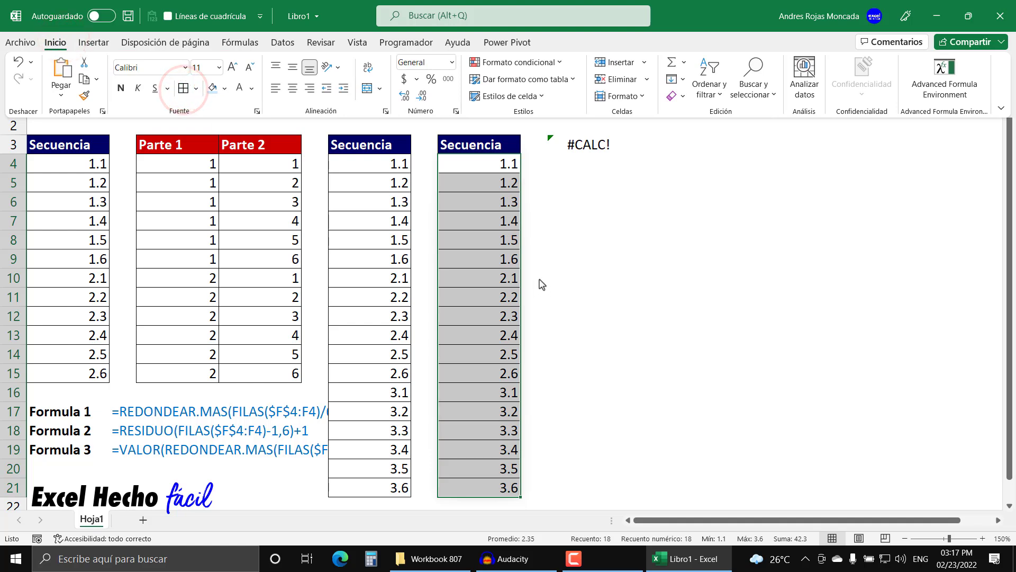
{"action": "left_click", "coordinate": [499, 385]}
{"action": "left_click", "coordinate": [499, 385]}
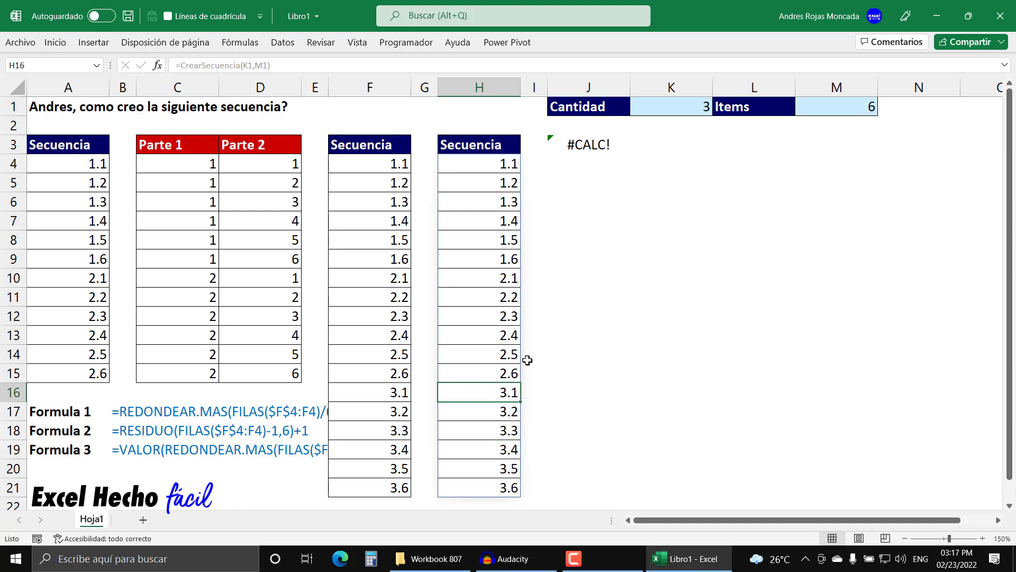
{"action": "left_click_drag", "start_coordinate": [500, 166], "coordinate": [477, 484]}
- Set Cantidad in K1 to 1 and Items in M1 to 18
{"action": "left_click", "coordinate": [663, 107]}
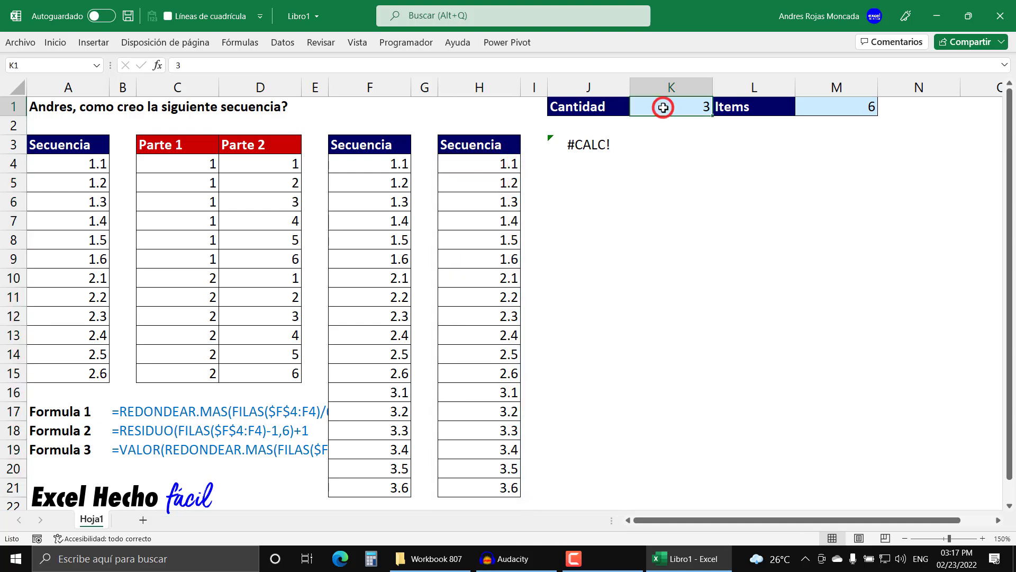
{"action": "type", "text": "1"}
{"action": "key", "text": "Tab"}
{"action": "key", "text": "Tab"}
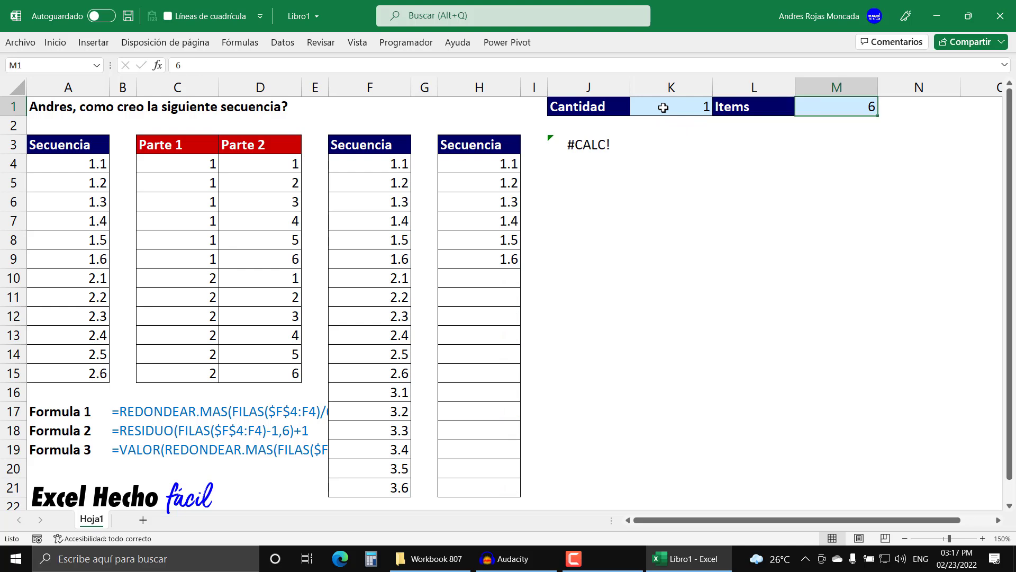
{"action": "type", "text": "18"}
{"action": "key", "text": "Return"}
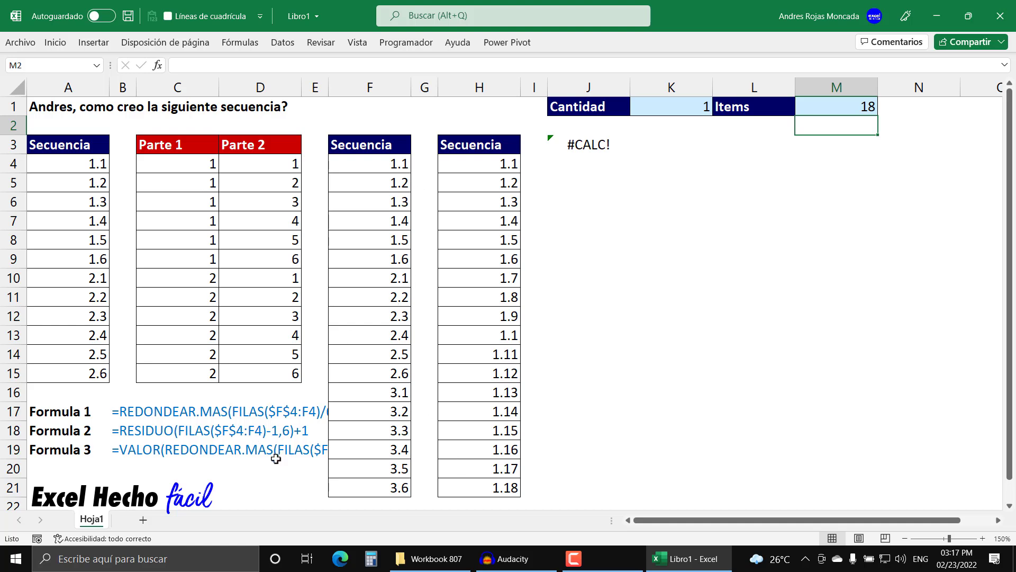
- Inspect the VALOR formula in F4, keeping it unchanged
{"action": "left_click", "coordinate": [383, 158]}
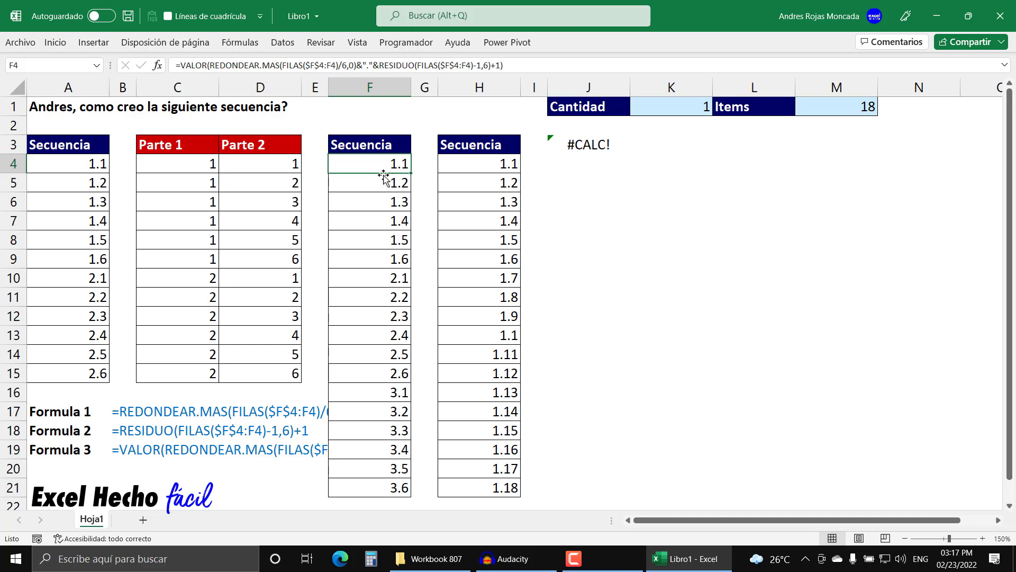
{"action": "key", "text": "F2"}
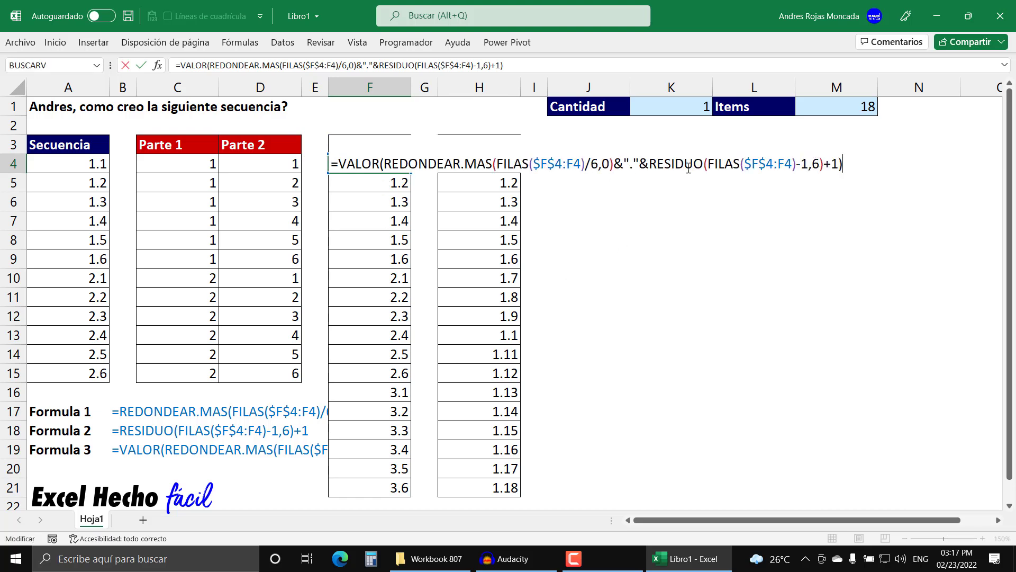
{"action": "key", "text": "ctrl+Return"}
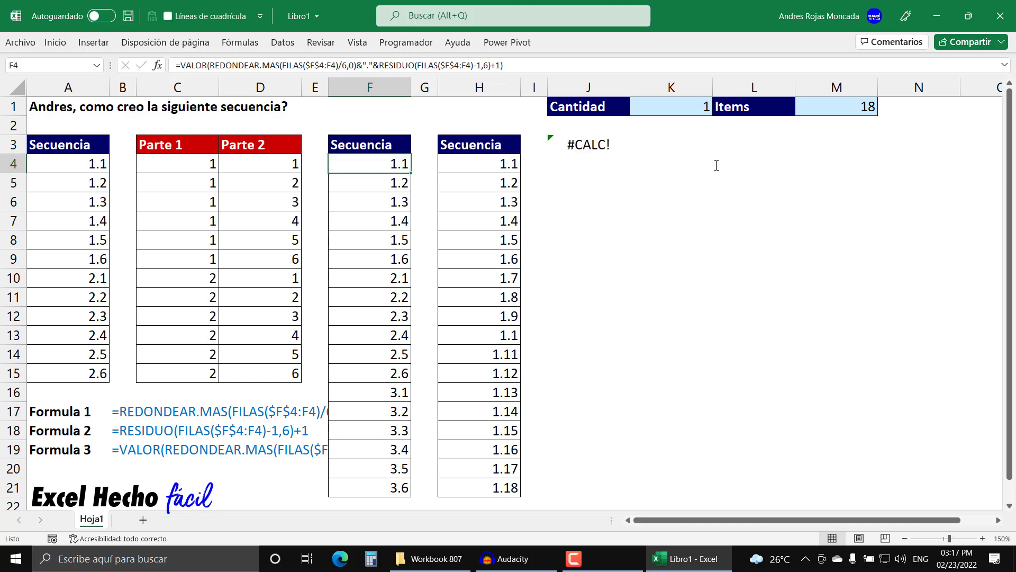
- Set Cantidad in K1 to 2 and Items in M1 to 9
{"action": "left_click", "coordinate": [703, 107]}
{"action": "type", "text": "2"}
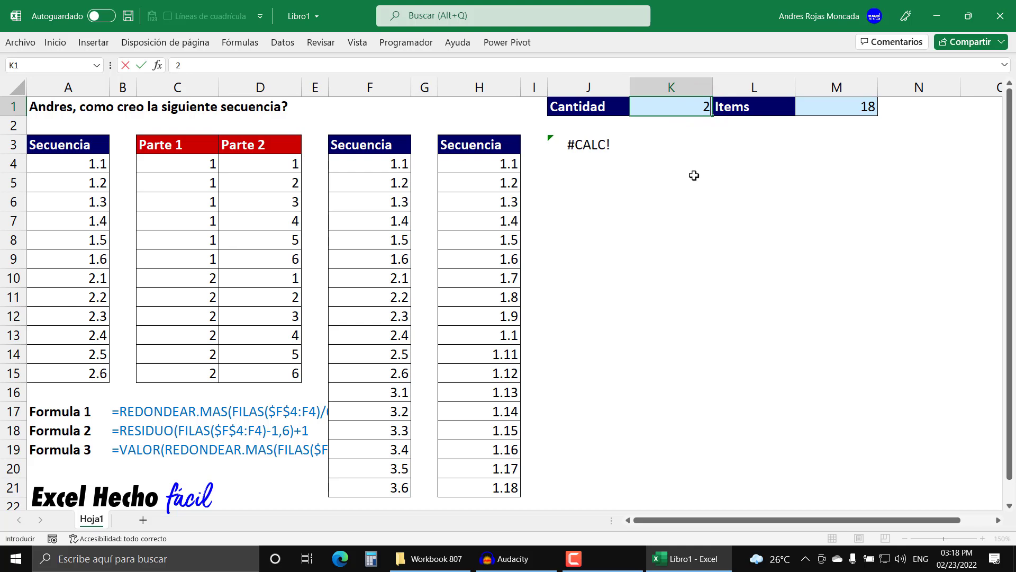
{"action": "key", "text": "Tab"}
{"action": "key", "text": "Tab"}
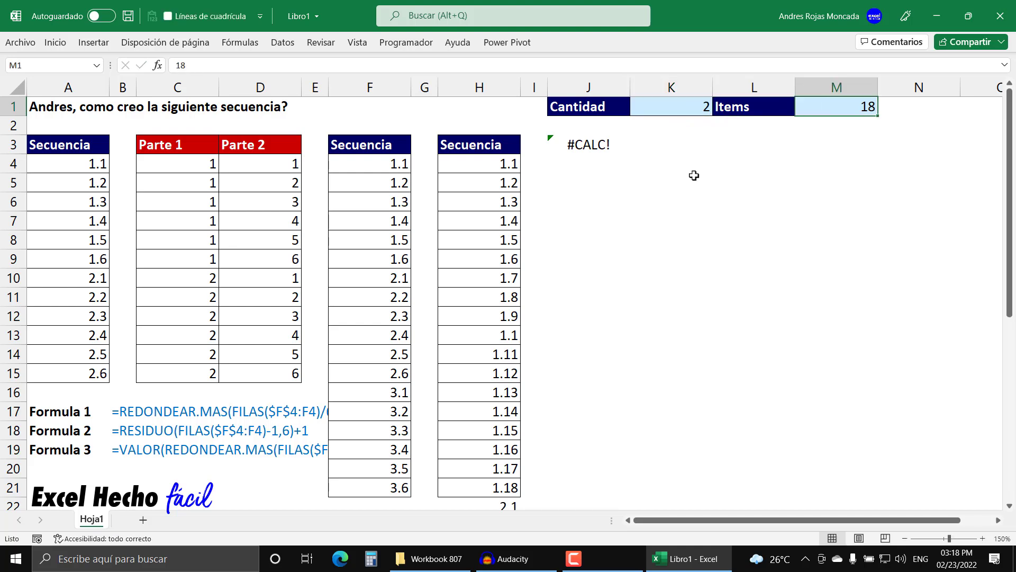
{"action": "type", "text": "9"}
{"action": "key", "text": "Return"}
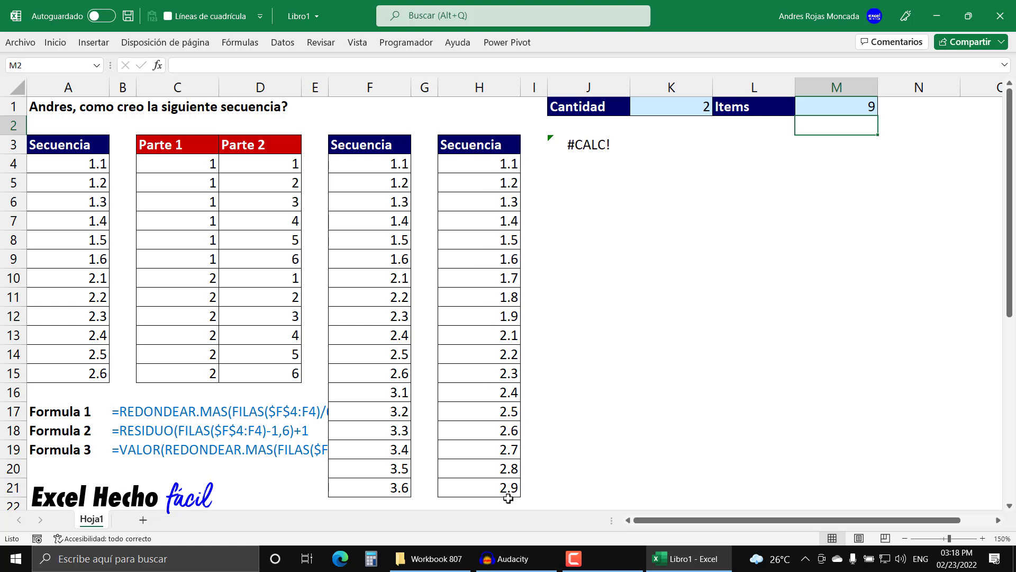
- Set Cantidad in K1 to 30 and Items in M1 to 6
{"action": "left_click", "coordinate": [665, 106]}
{"action": "type", "text": "30"}
{"action": "key", "text": "Tab"}
{"action": "key", "text": "Tab"}
{"action": "type", "text": "6"}
{"action": "key", "text": "Return"}
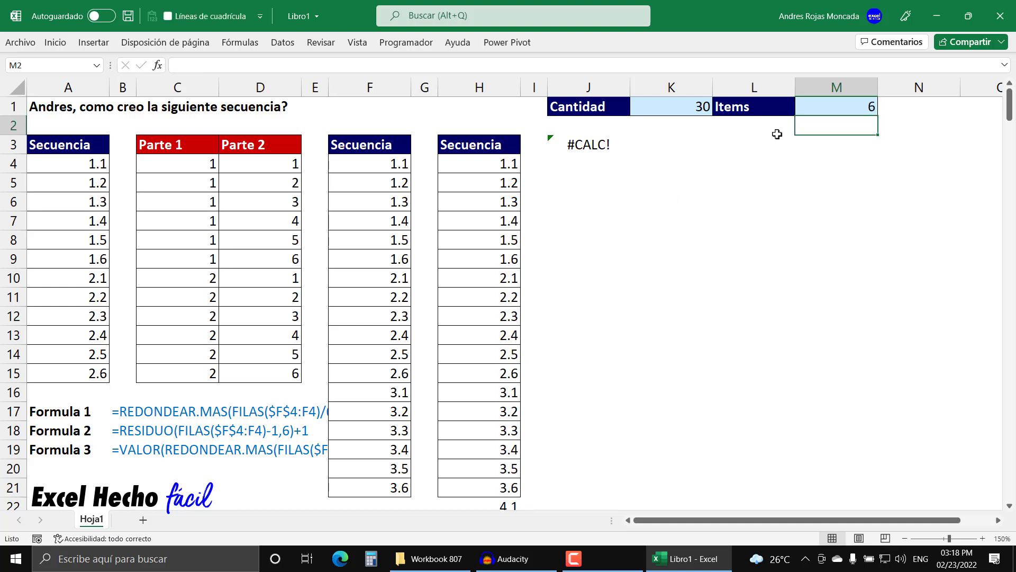
- Set Cantidad in K1 to 3 and select the spilled sequence in H4:H21
{"action": "left_click", "coordinate": [688, 106]}
{"action": "type", "text": "3"}
{"action": "key", "text": "Return"}
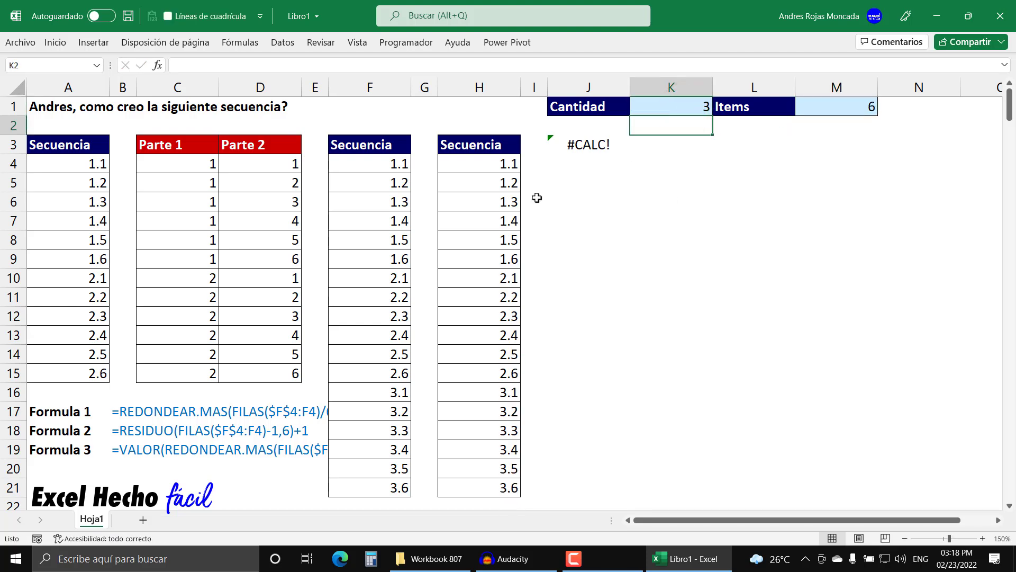
{"action": "left_click_drag", "start_coordinate": [513, 164], "coordinate": [476, 490]}
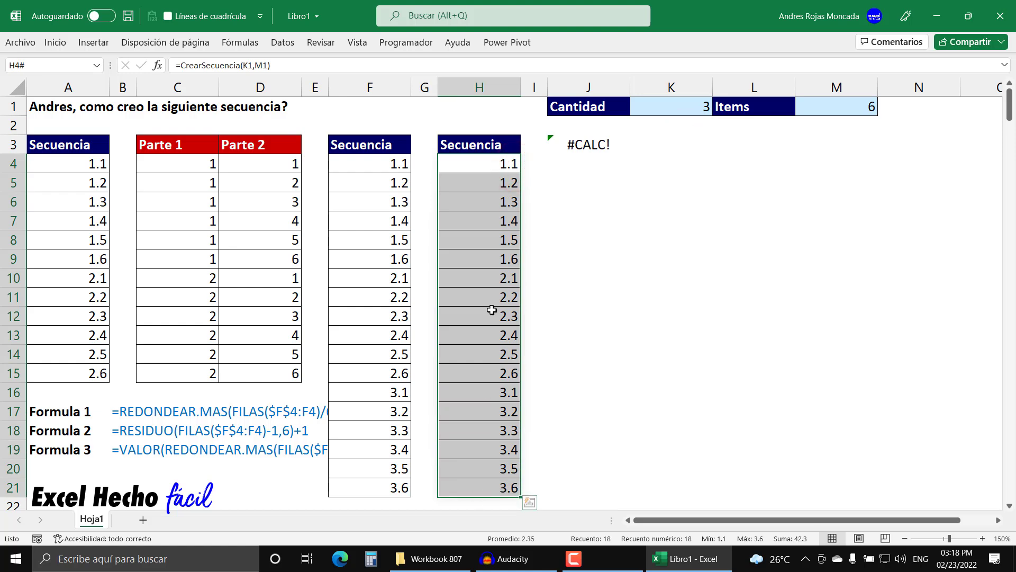
- Open the LAMBDA formula in J3 to examine its LET, SECUENCIA and MAP structure
{"action": "left_click", "coordinate": [581, 149]}
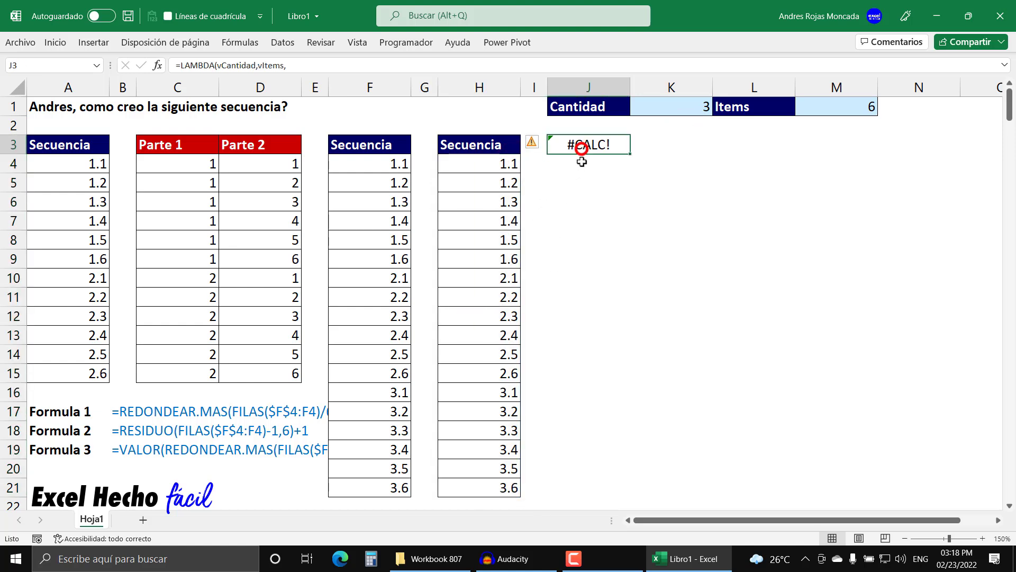
{"action": "key", "text": "F2"}
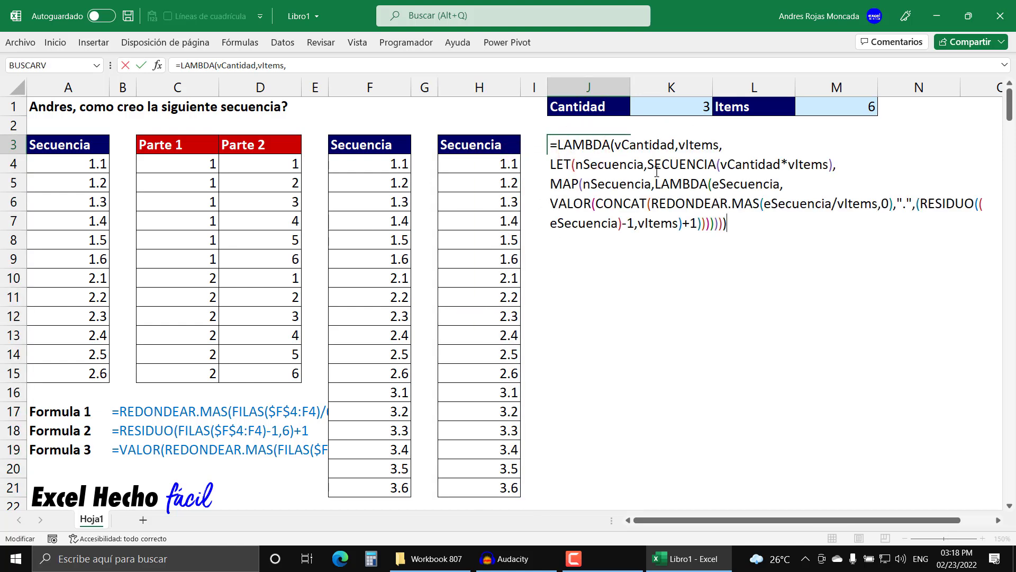